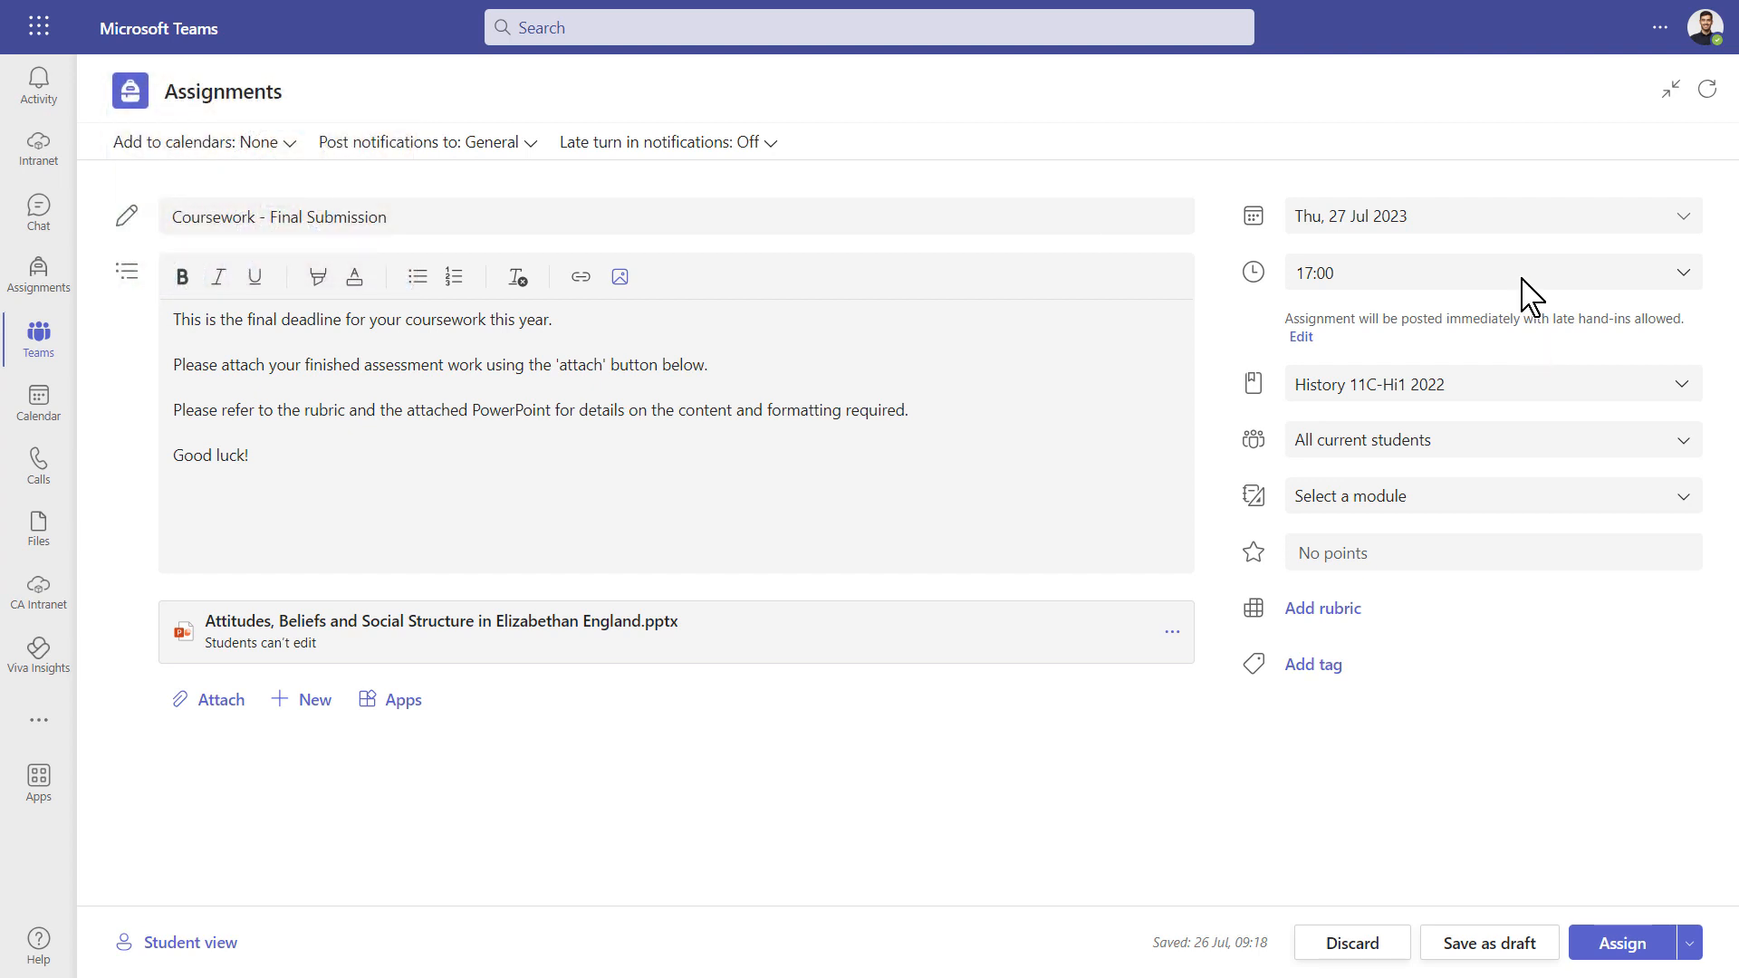
Set the Coursework - Final Submission due date to Wed, 2 Aug 2023 and open its due time choices.
left_click(1472, 234)
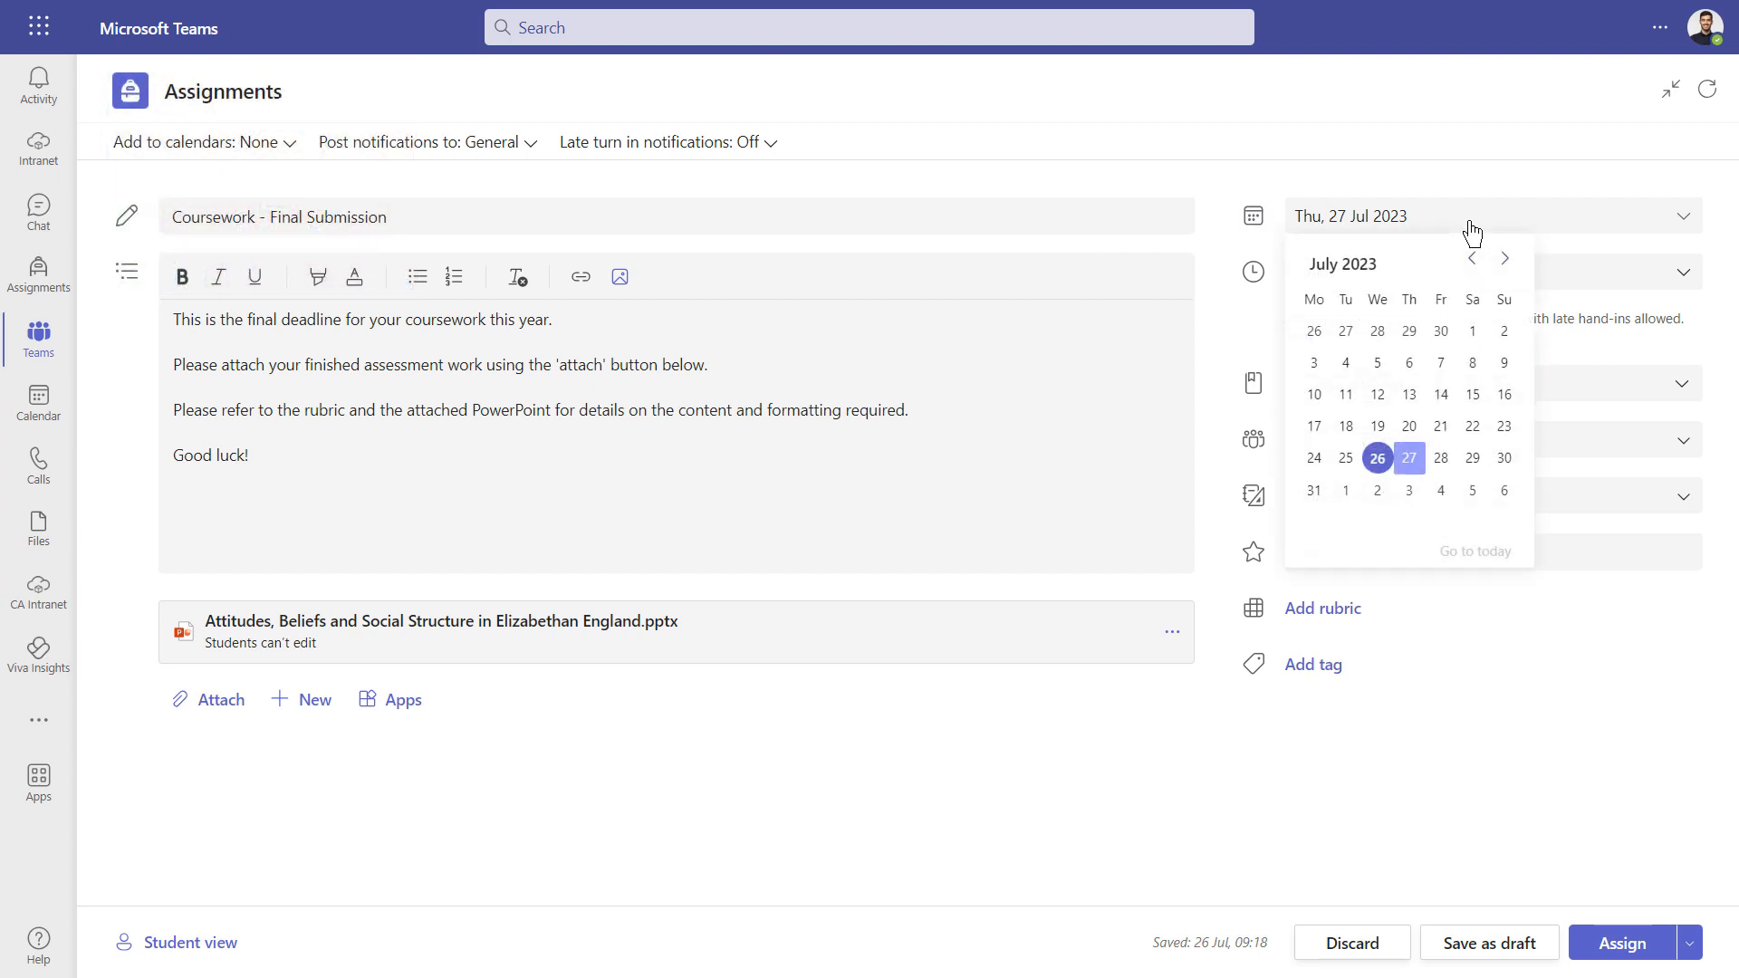
left_click(1377, 494)
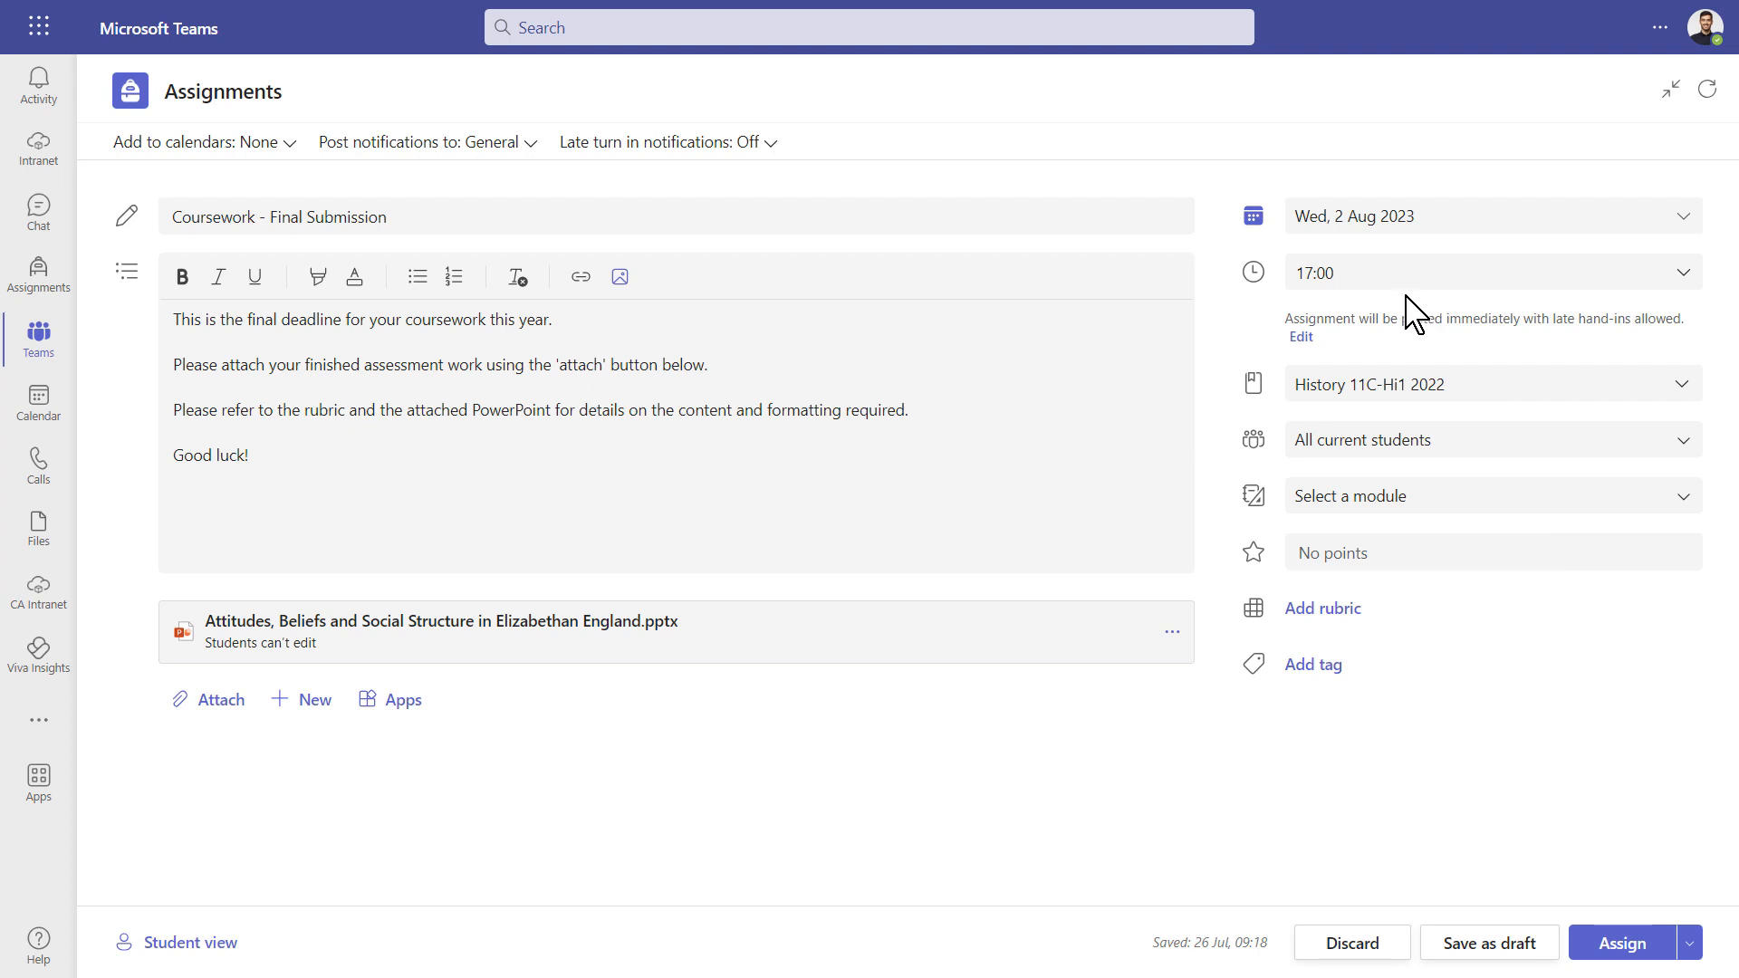
left_click(1398, 285)
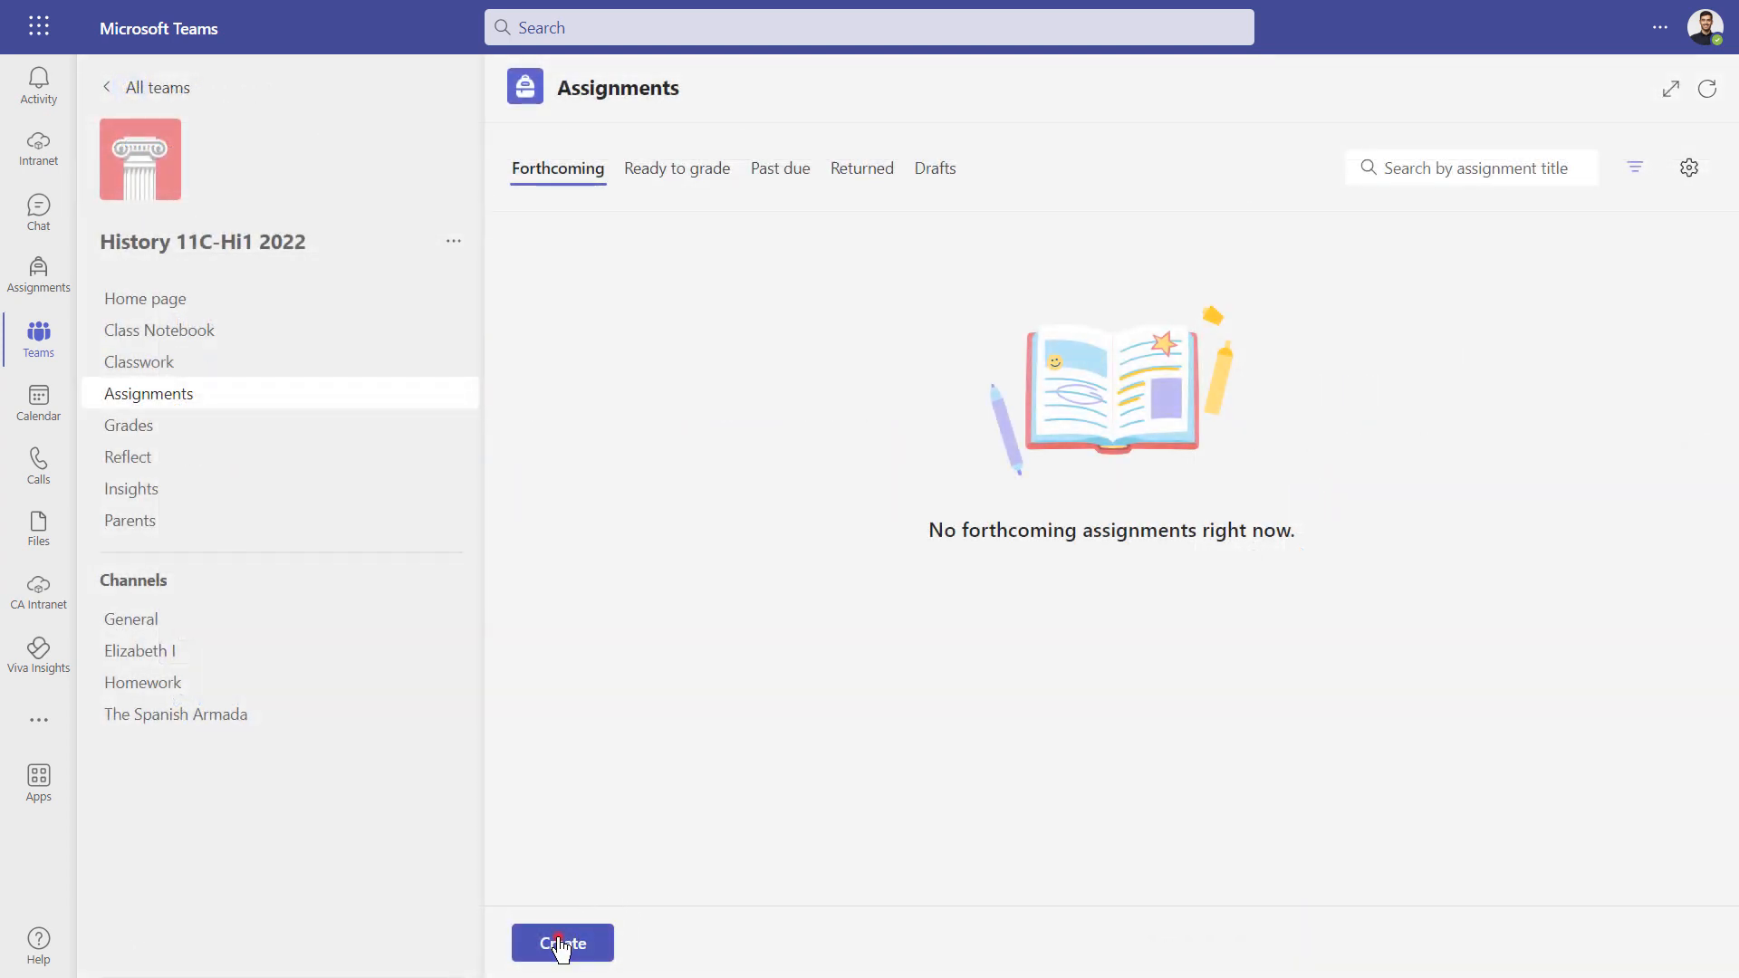
Start a new assignment for the History 11C-Hi1 2022 class and expand its form to full width.
left_click(560, 944)
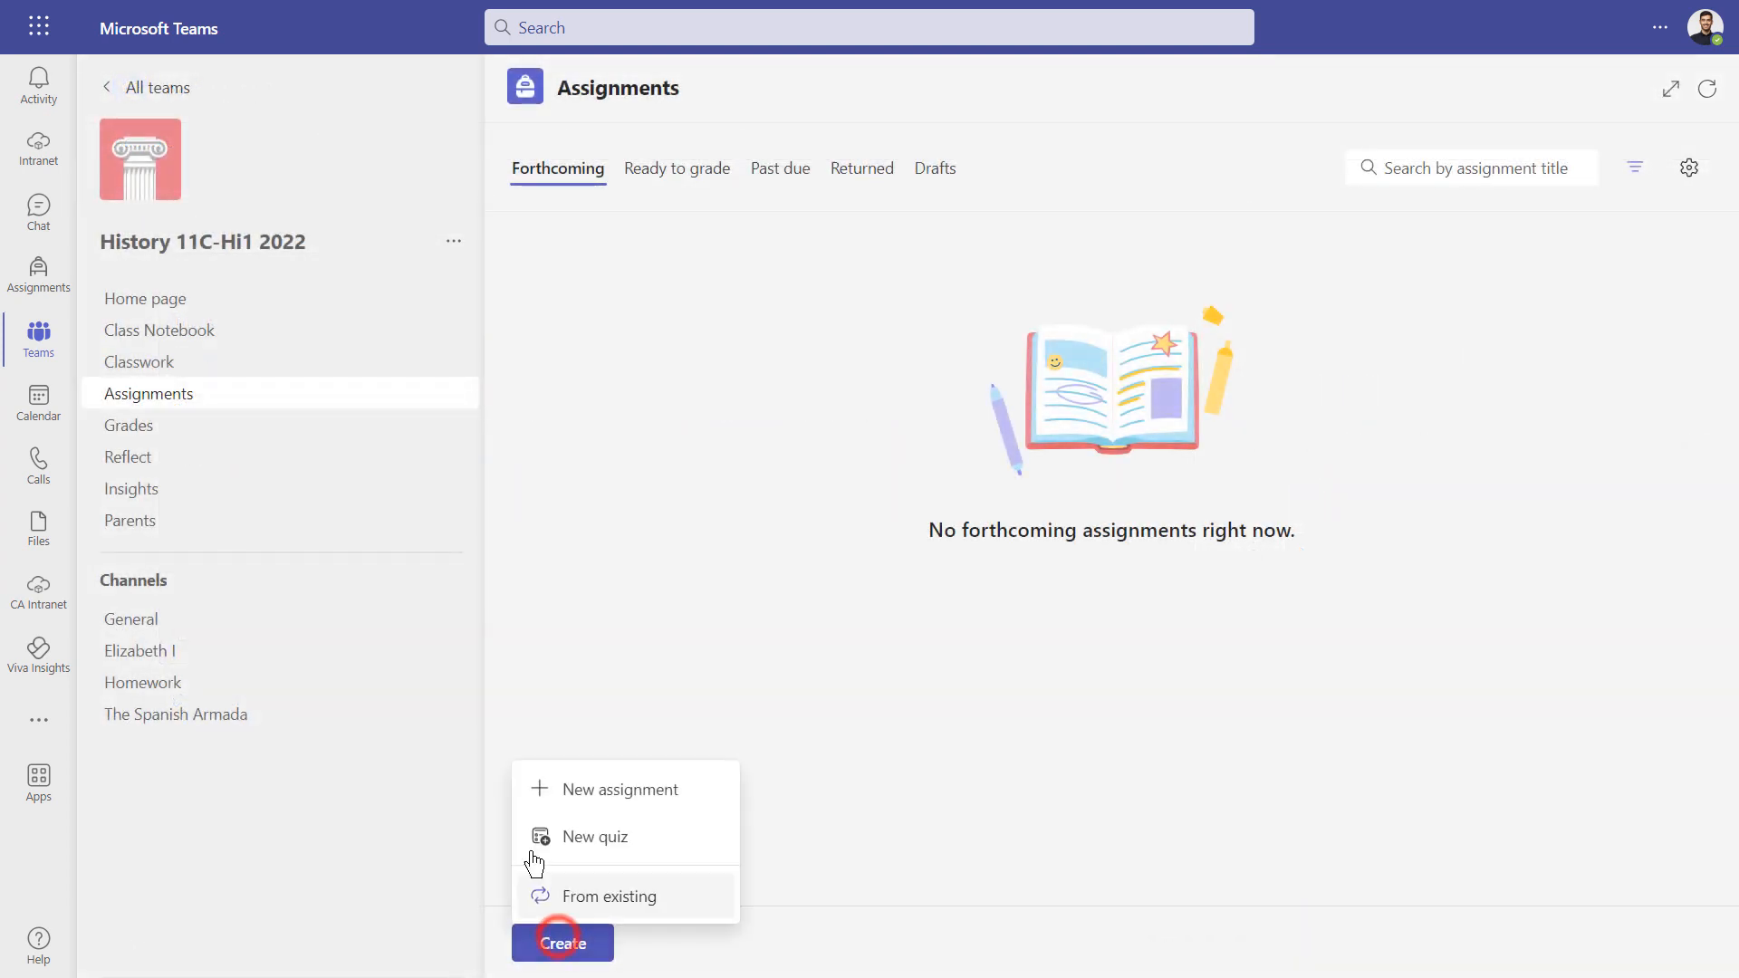
left_click(589, 790)
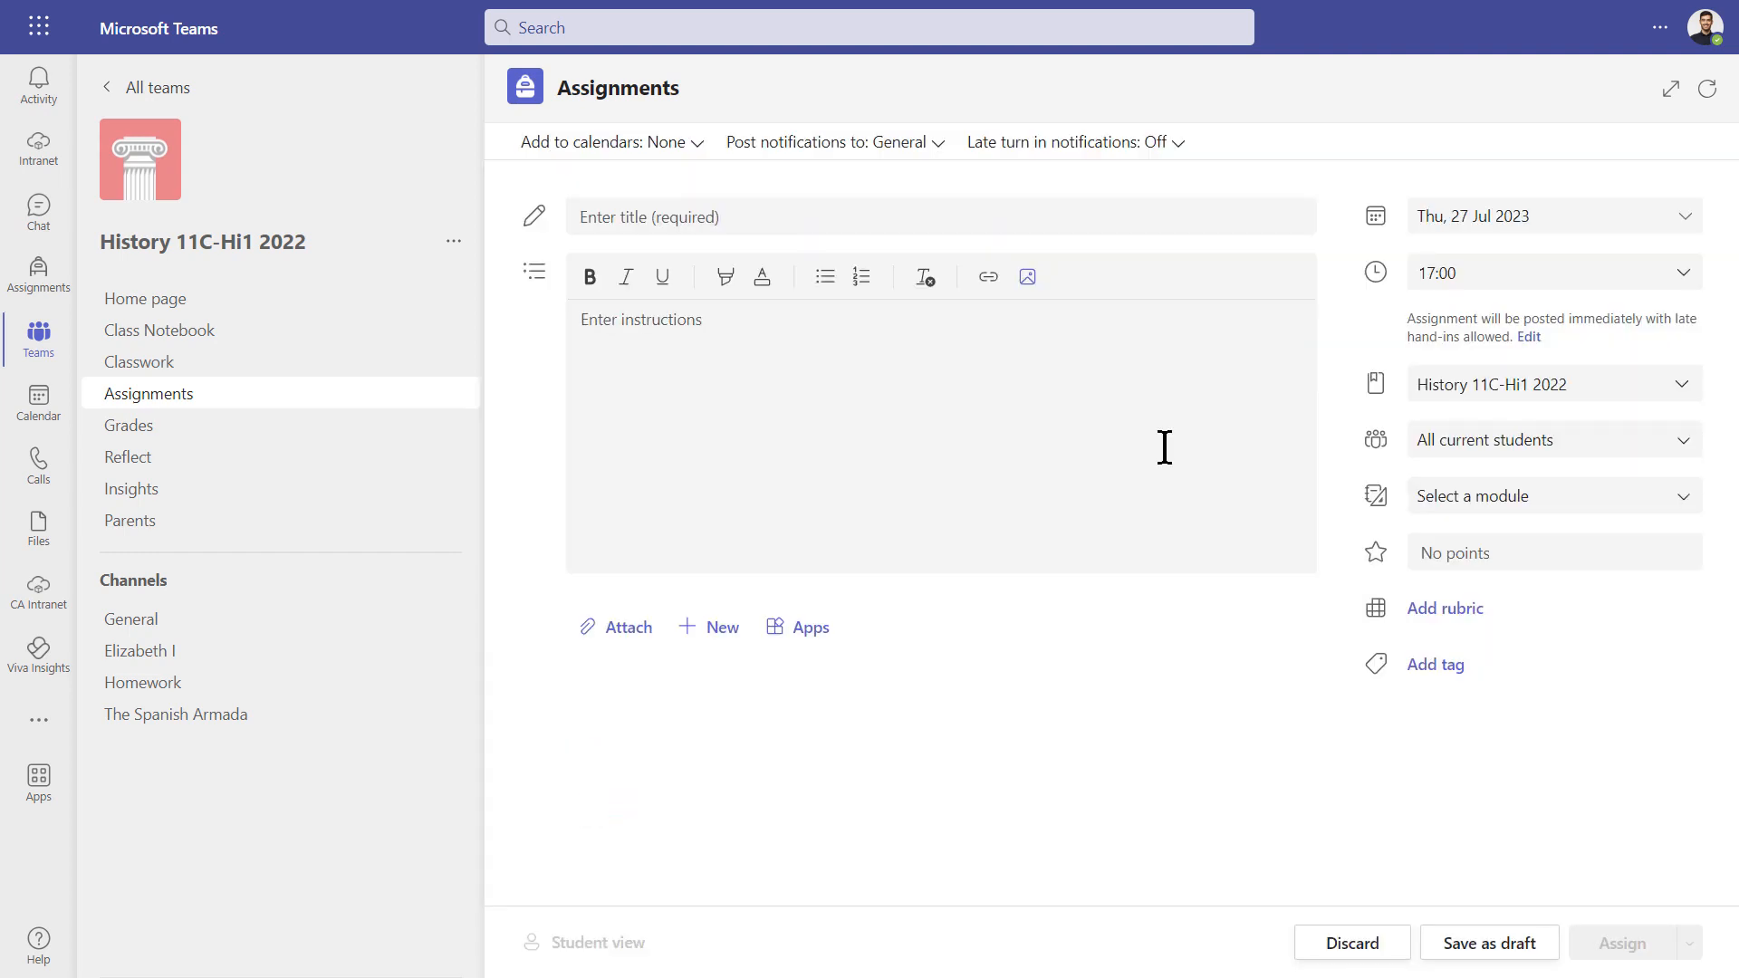
left_click(1669, 94)
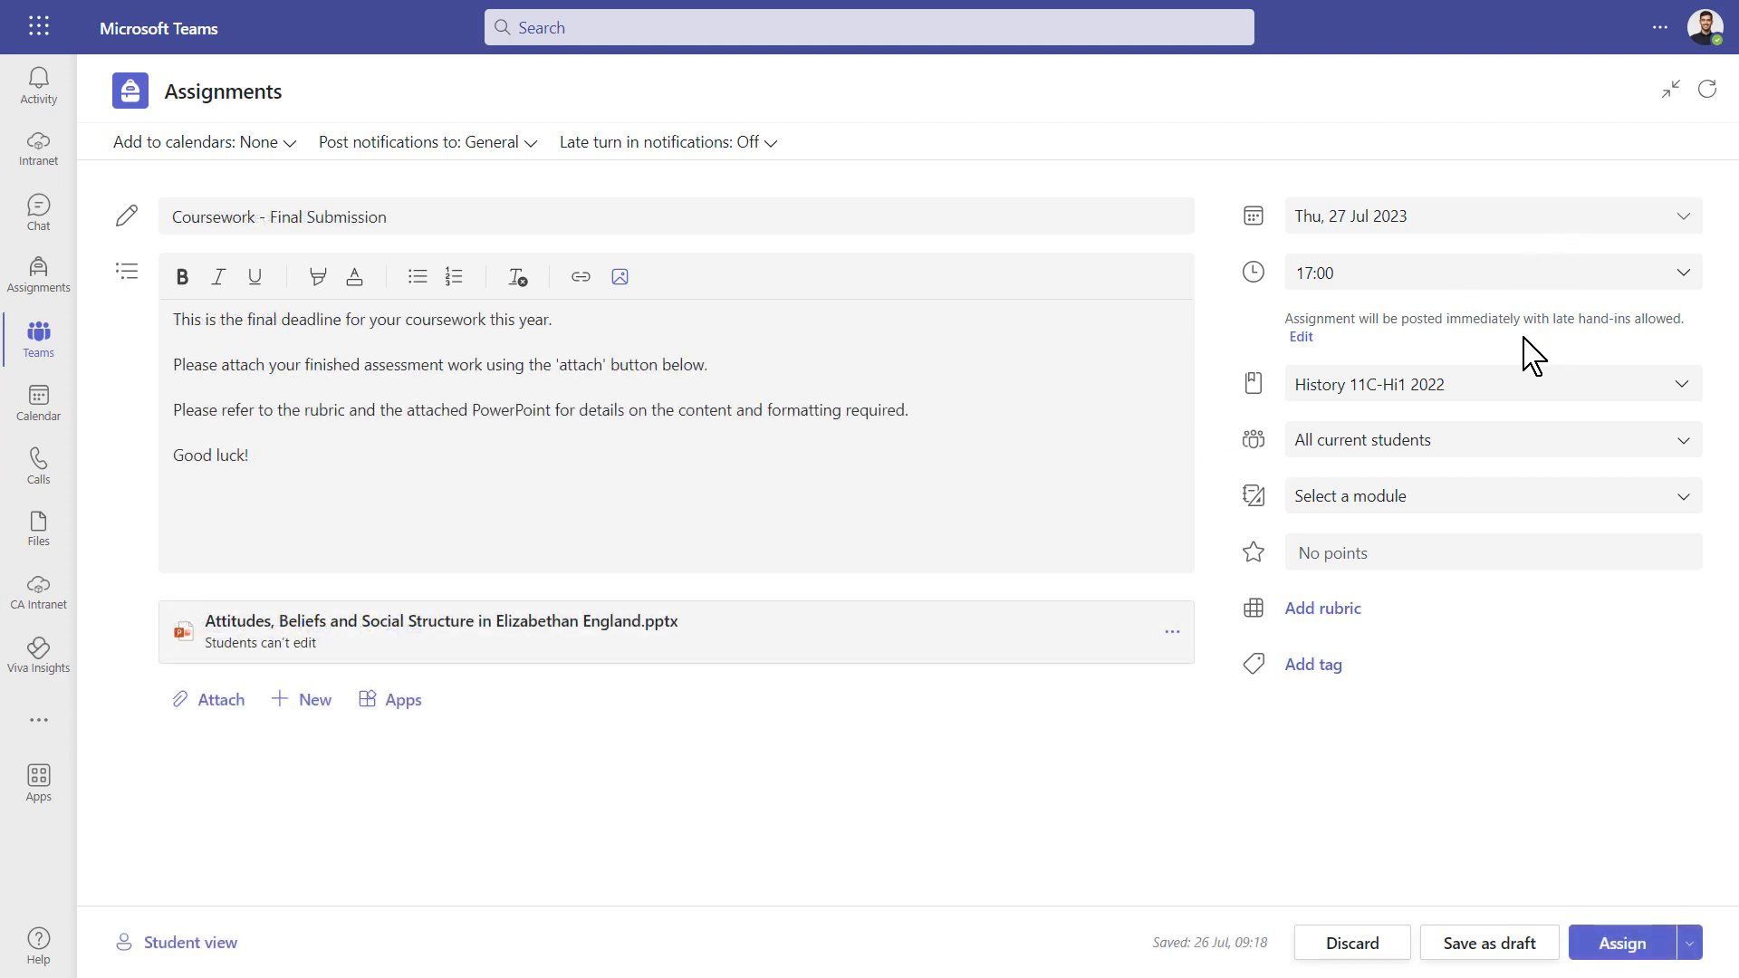
Set the coursework assignment's deadline to Wed, 2 Aug 2023 at 17:00.
left_click(1469, 222)
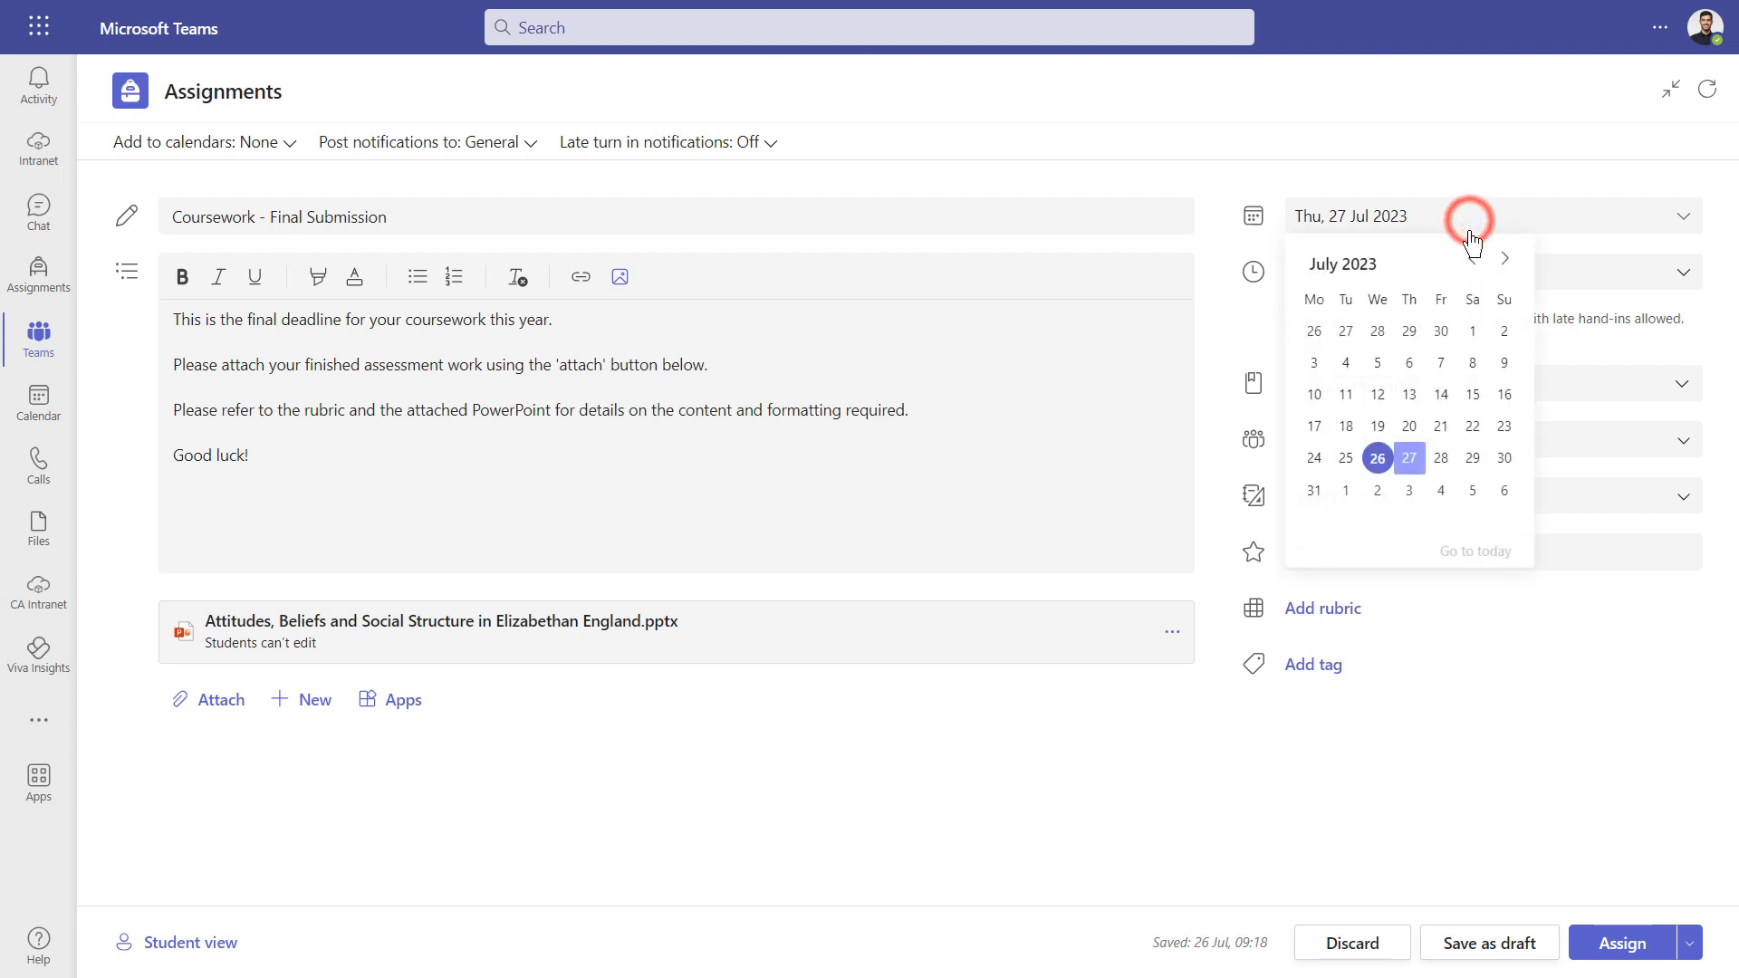
left_click(1376, 494)
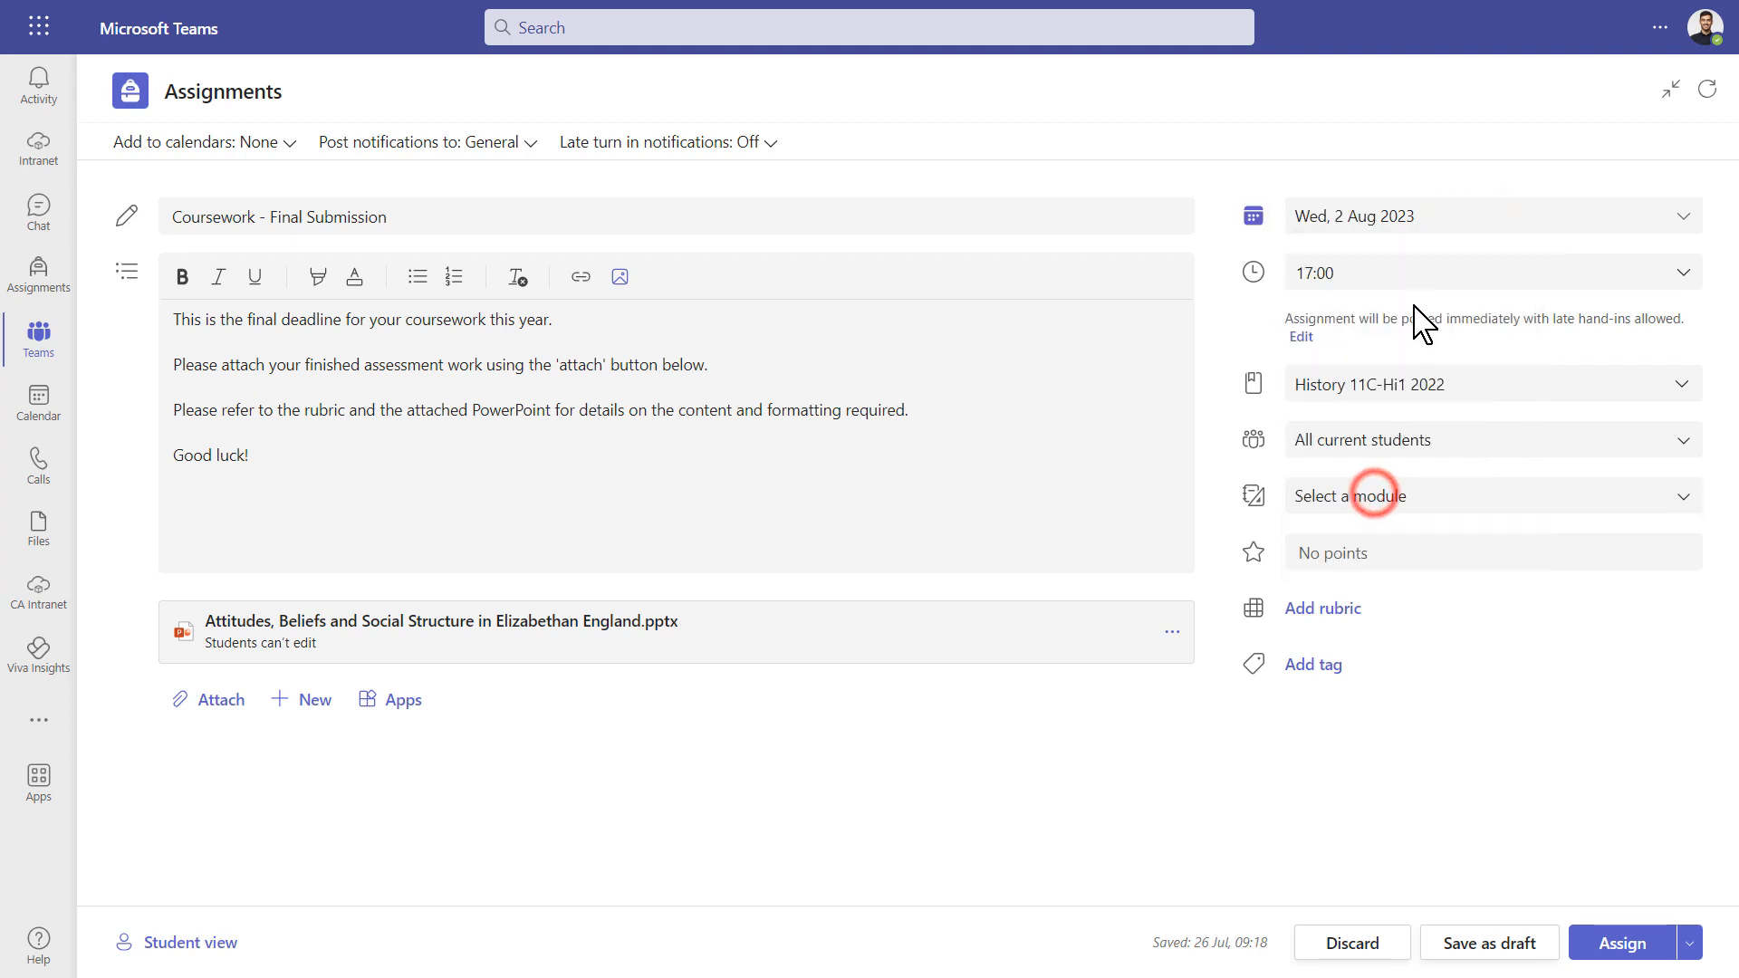
left_click(1397, 284)
left_click(1375, 334)
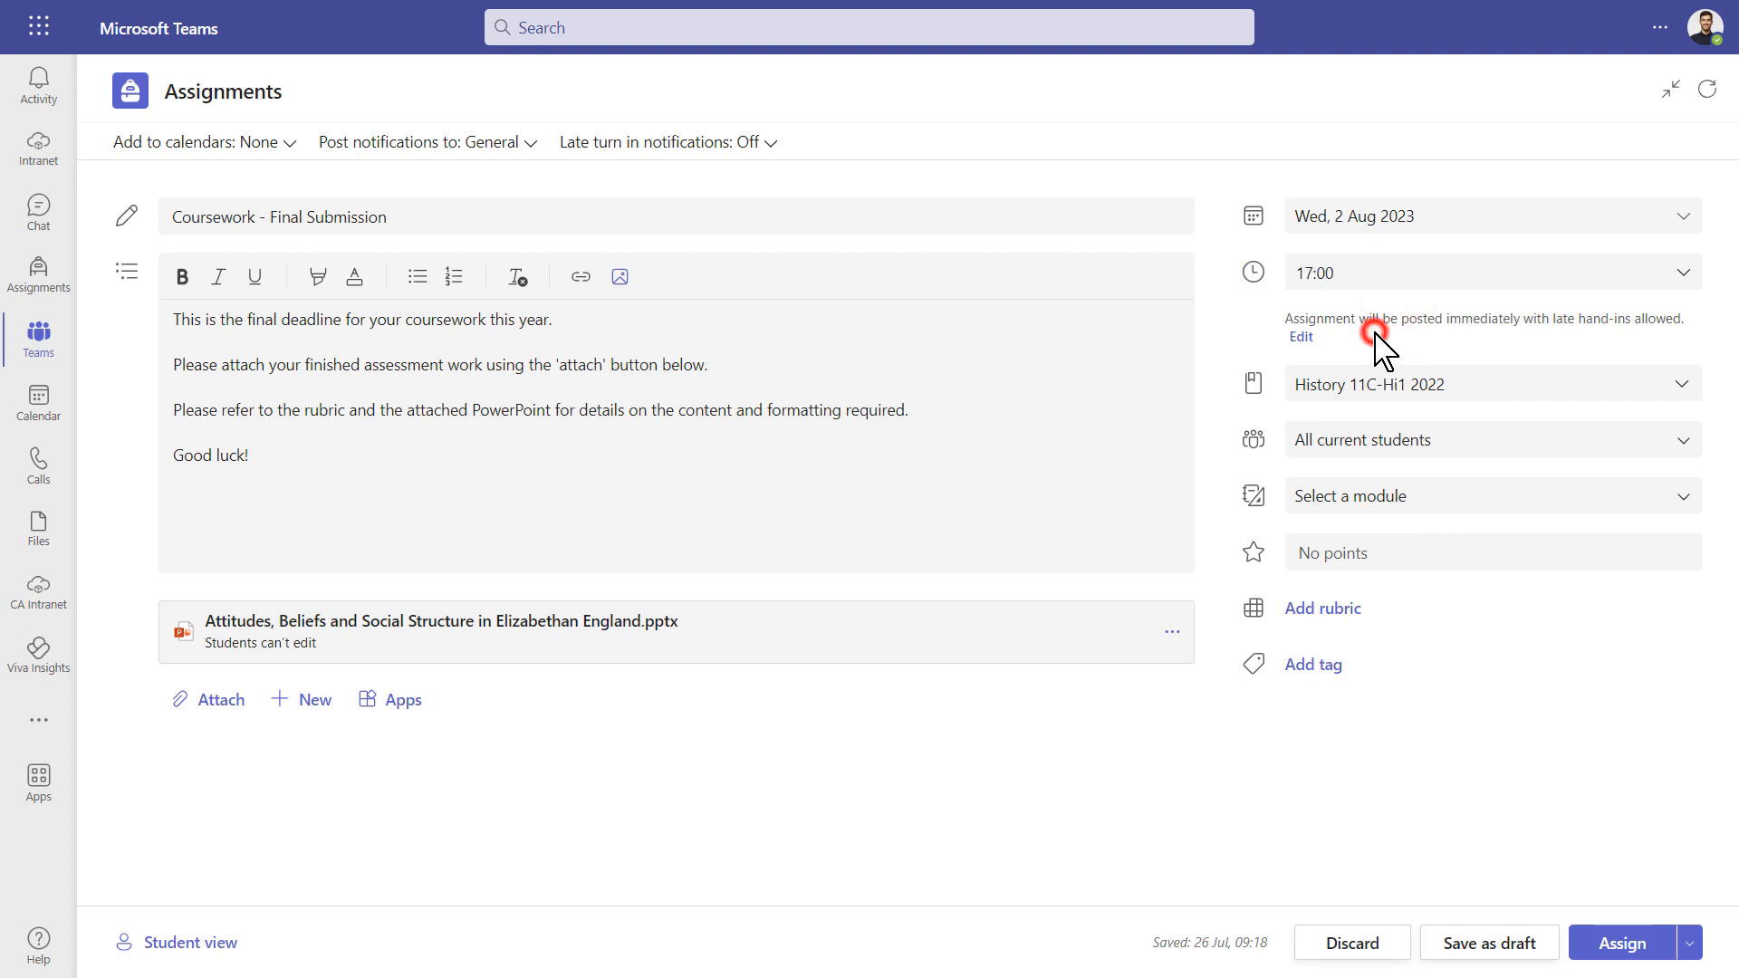
Add Physics 10y-Ph1 2022, German 7A-Ge 2022 and Year 6 2022 to the classes receiving the assignment.
left_click(1490, 379)
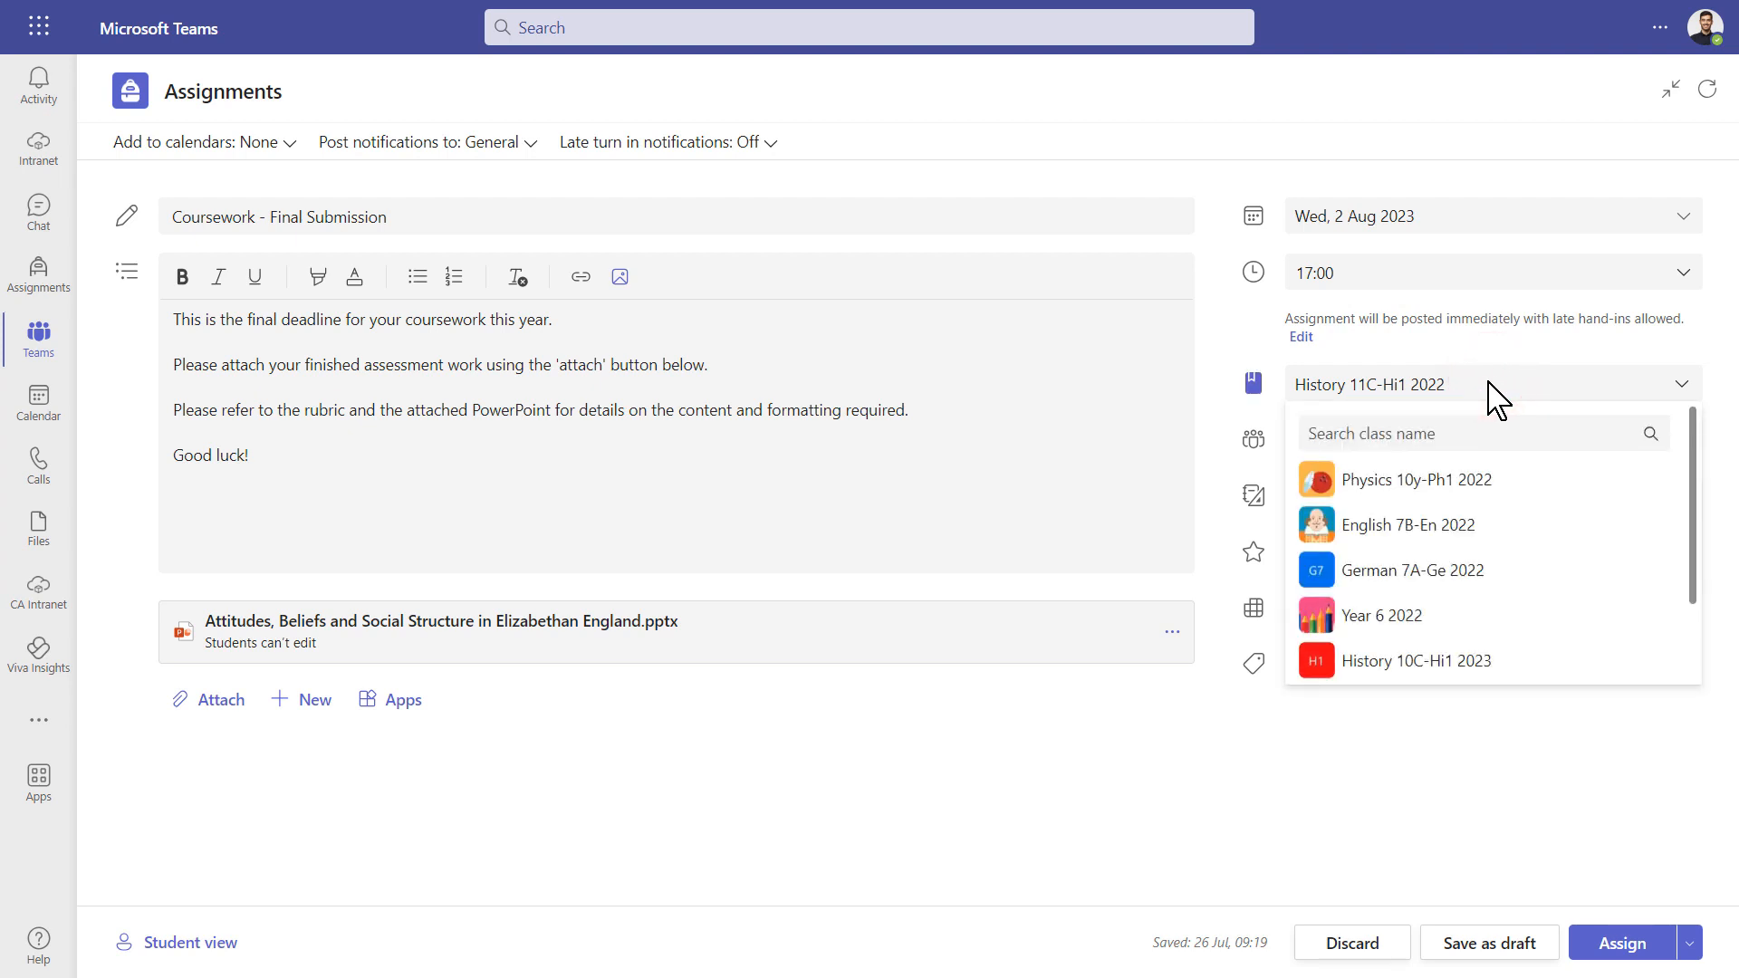
left_click(1436, 489)
left_click(1429, 566)
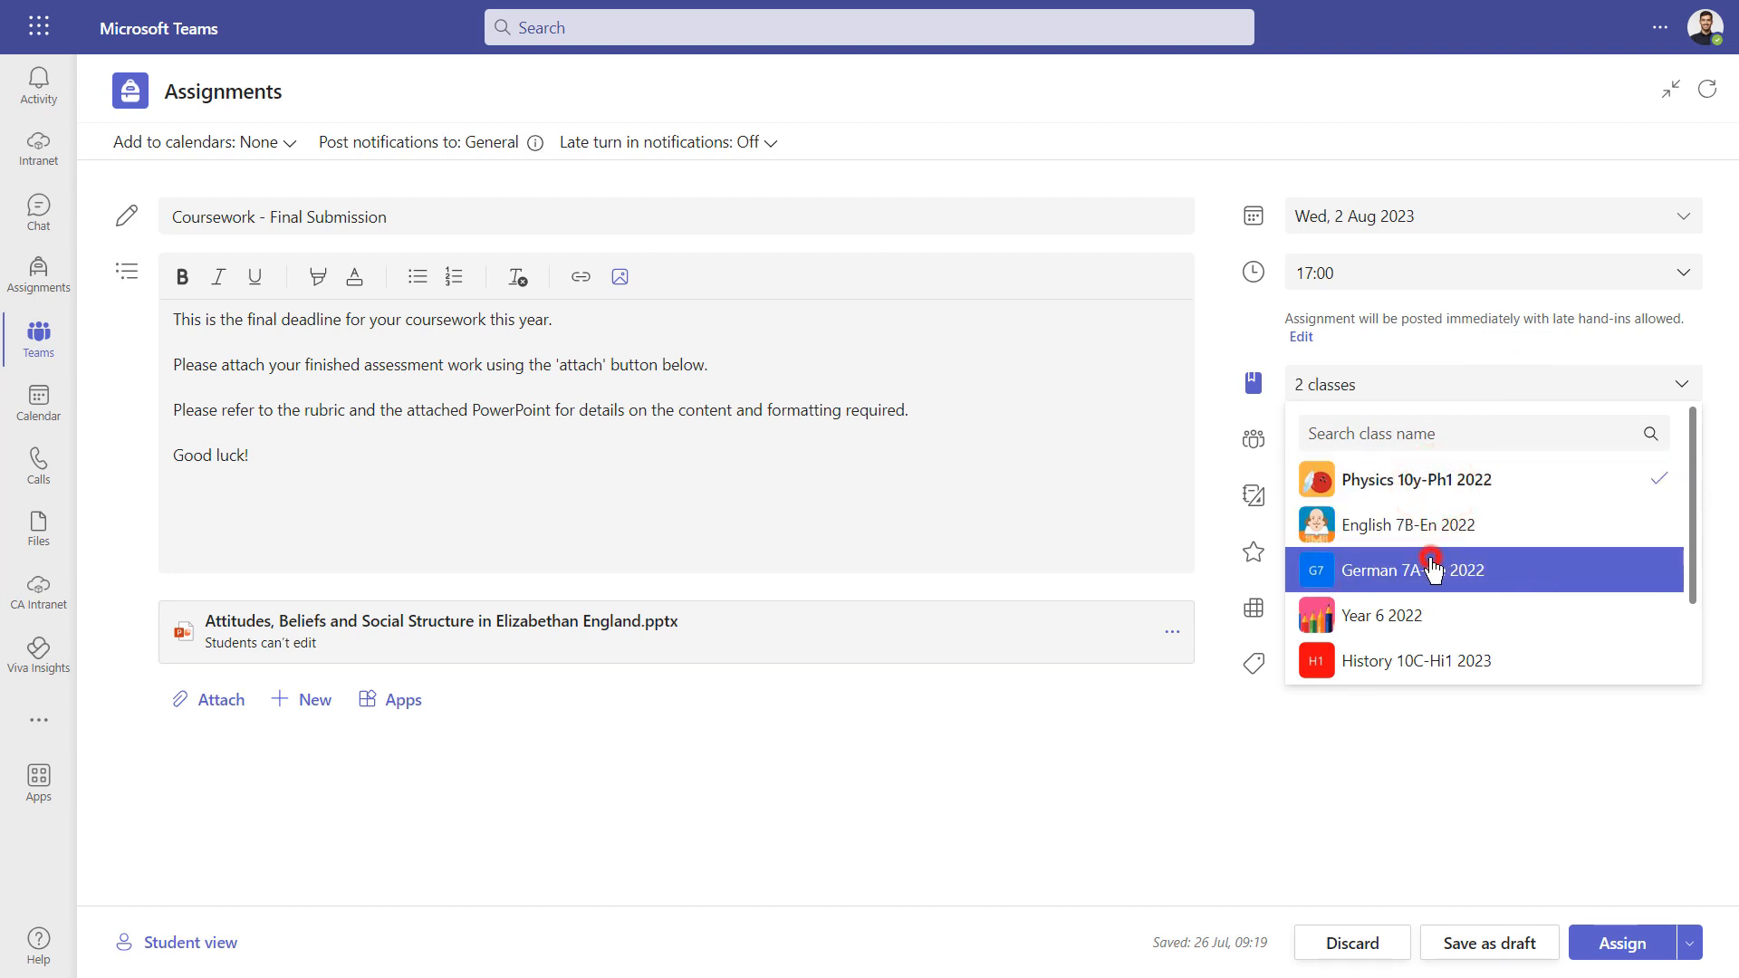
left_click(1445, 618)
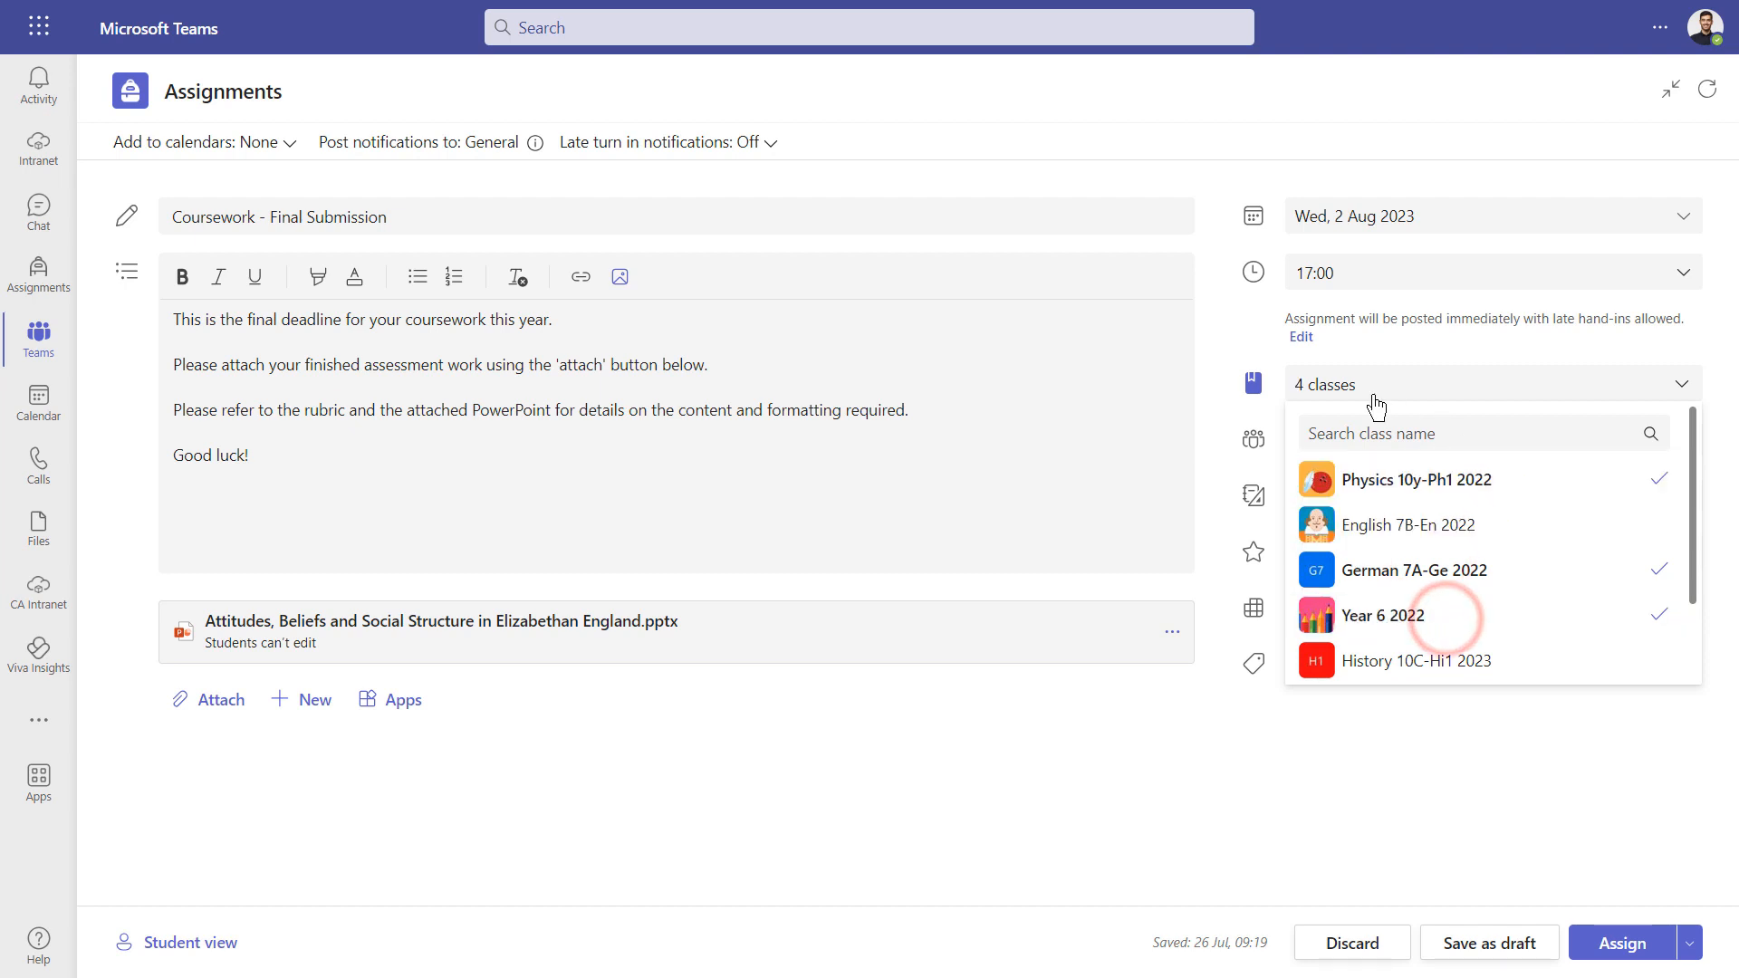
left_click(1328, 399)
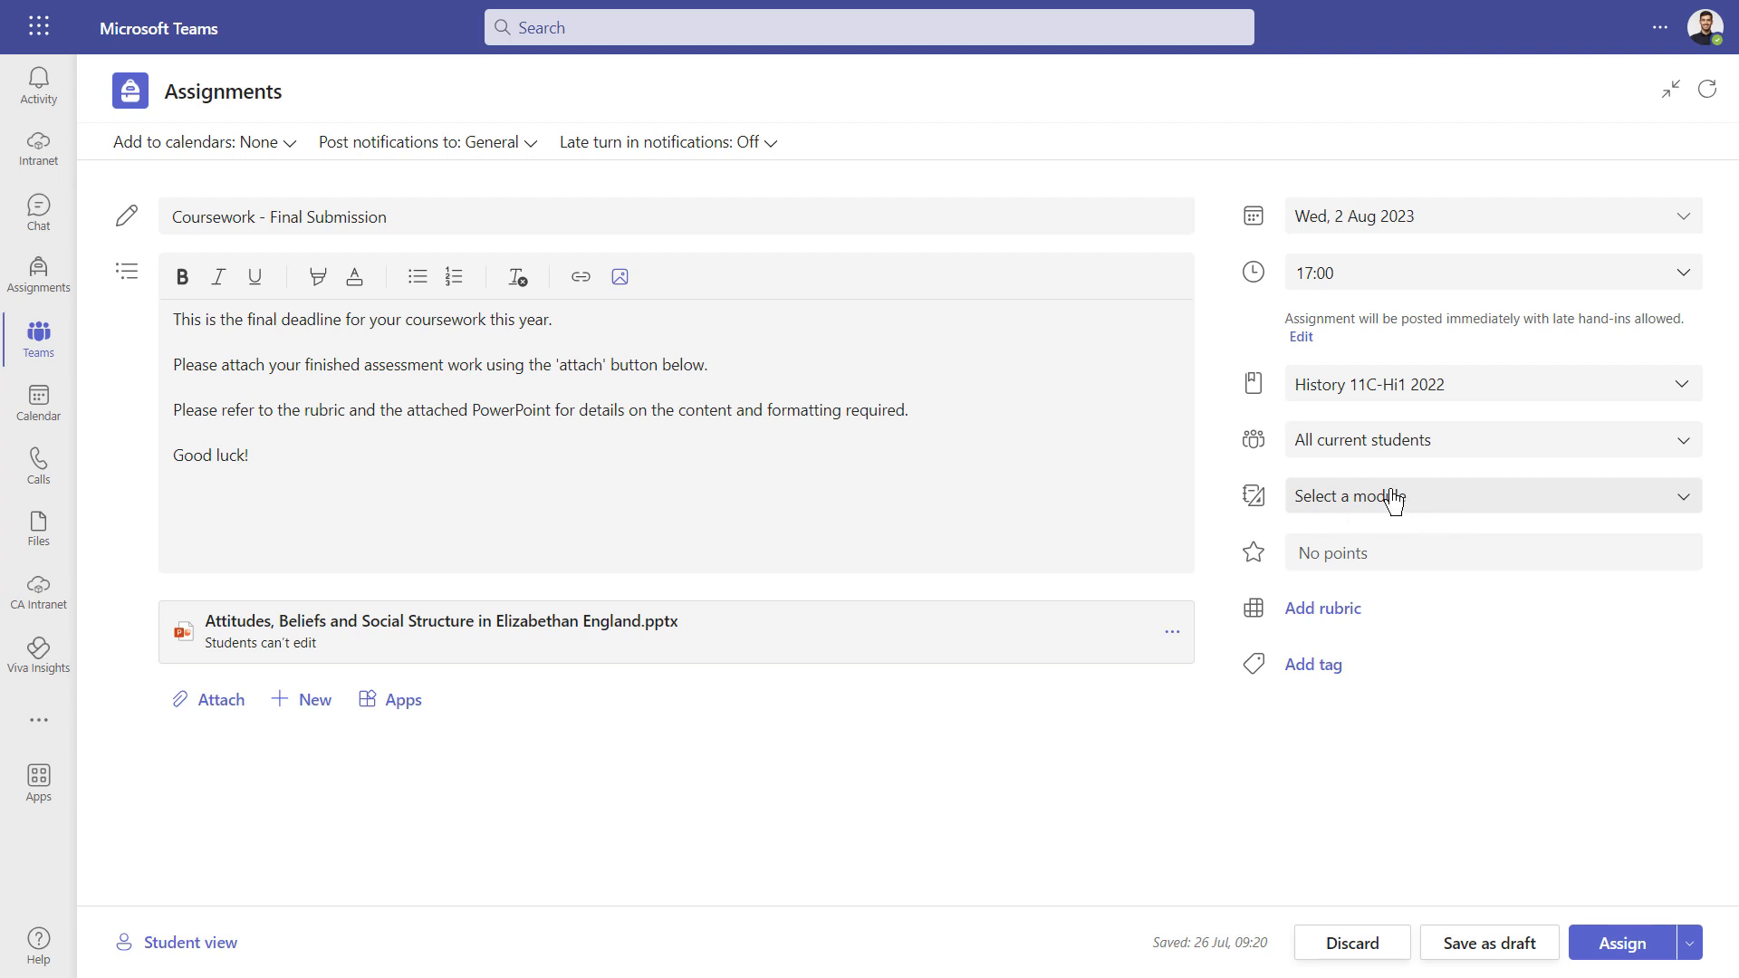
Place the assignment in the module "Power and the people - c1170 to the present day".
left_click(1437, 504)
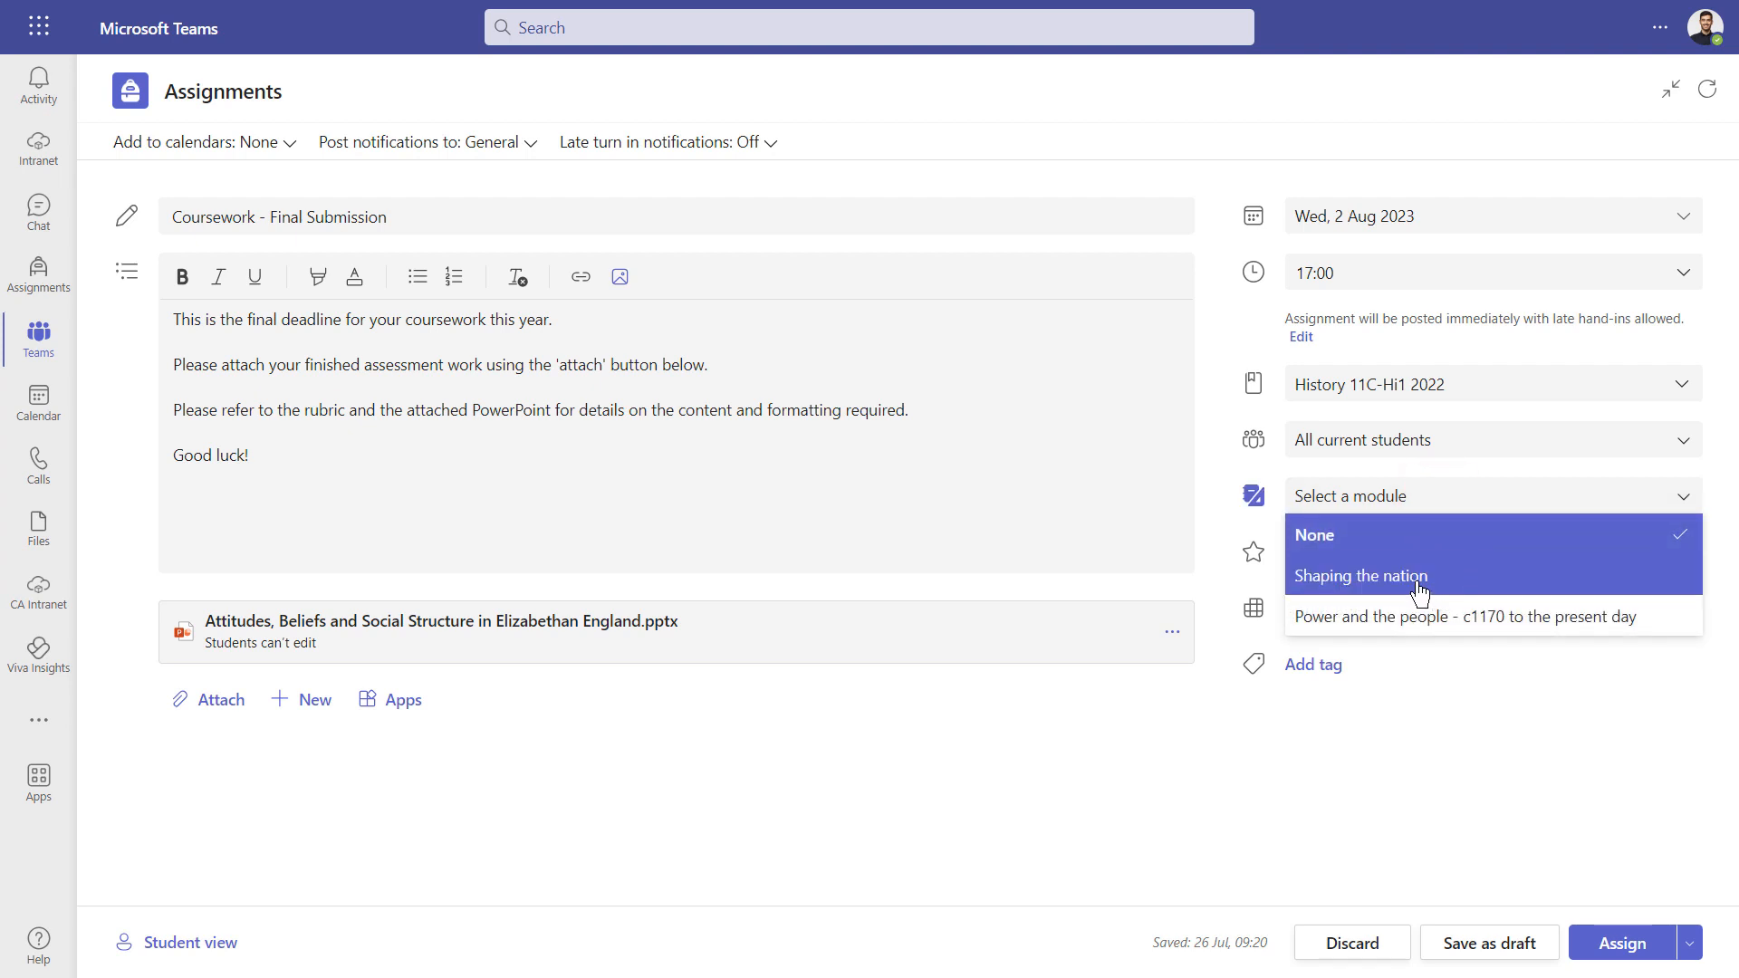
left_click(1429, 617)
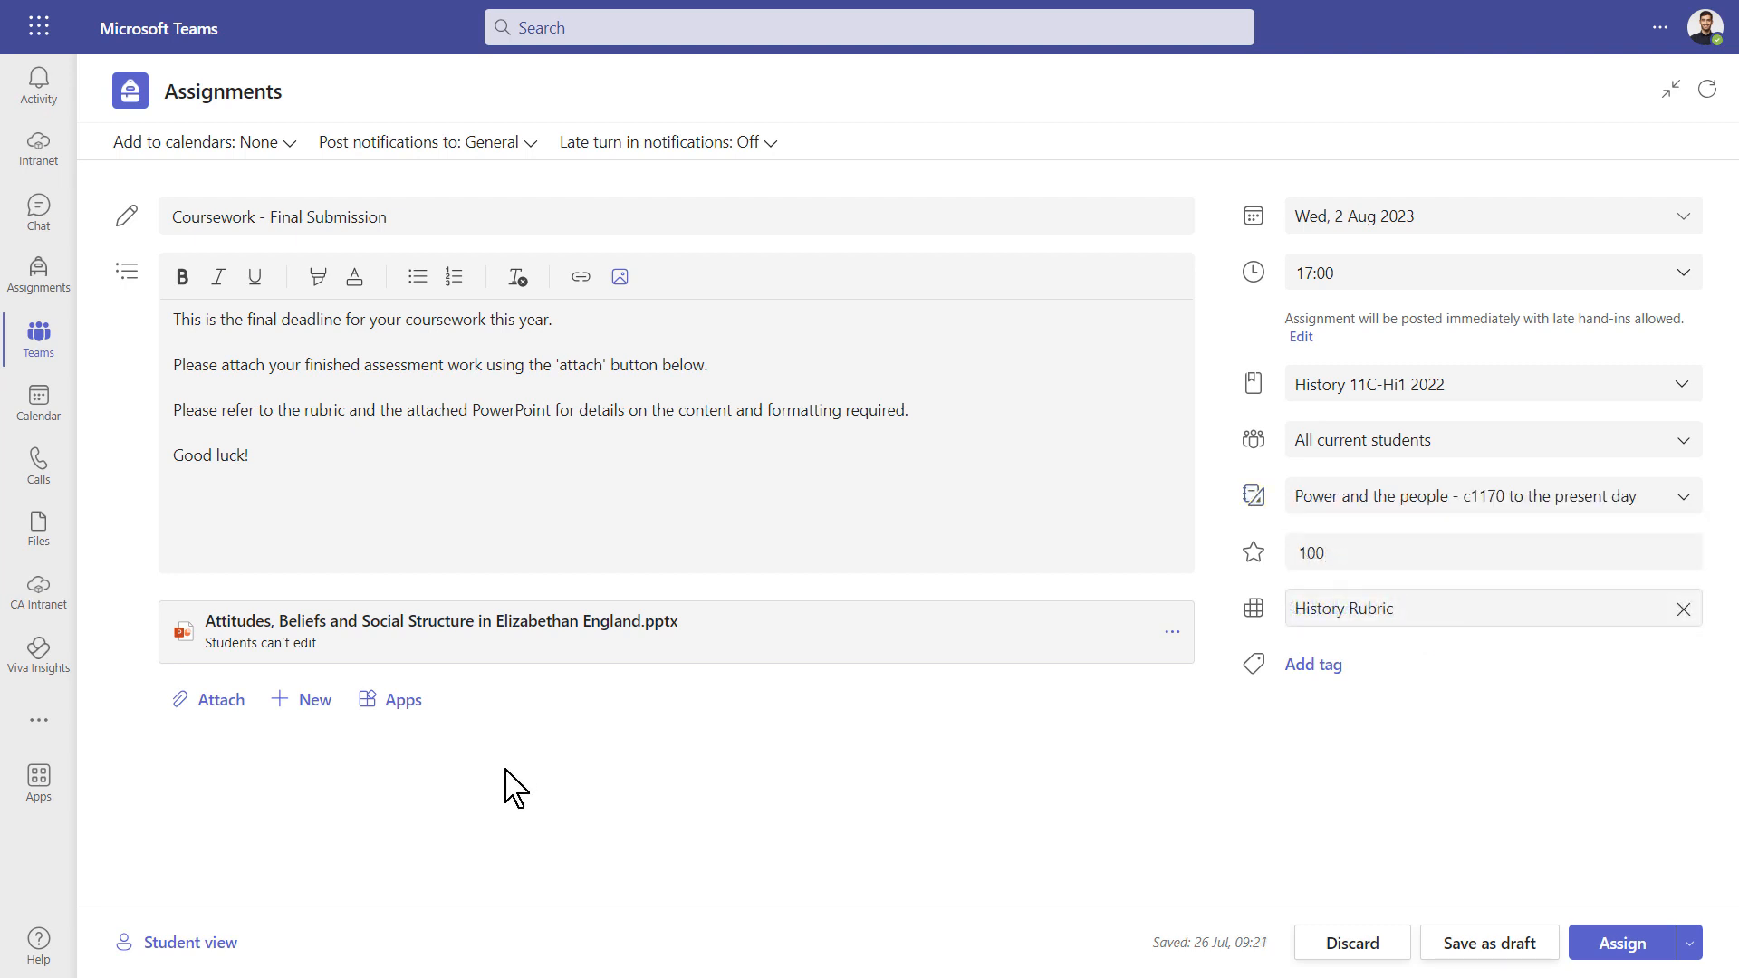
Preview the assignment as a student, examine the marking criteria in the History Rubric, and return to editing.
left_click(185, 943)
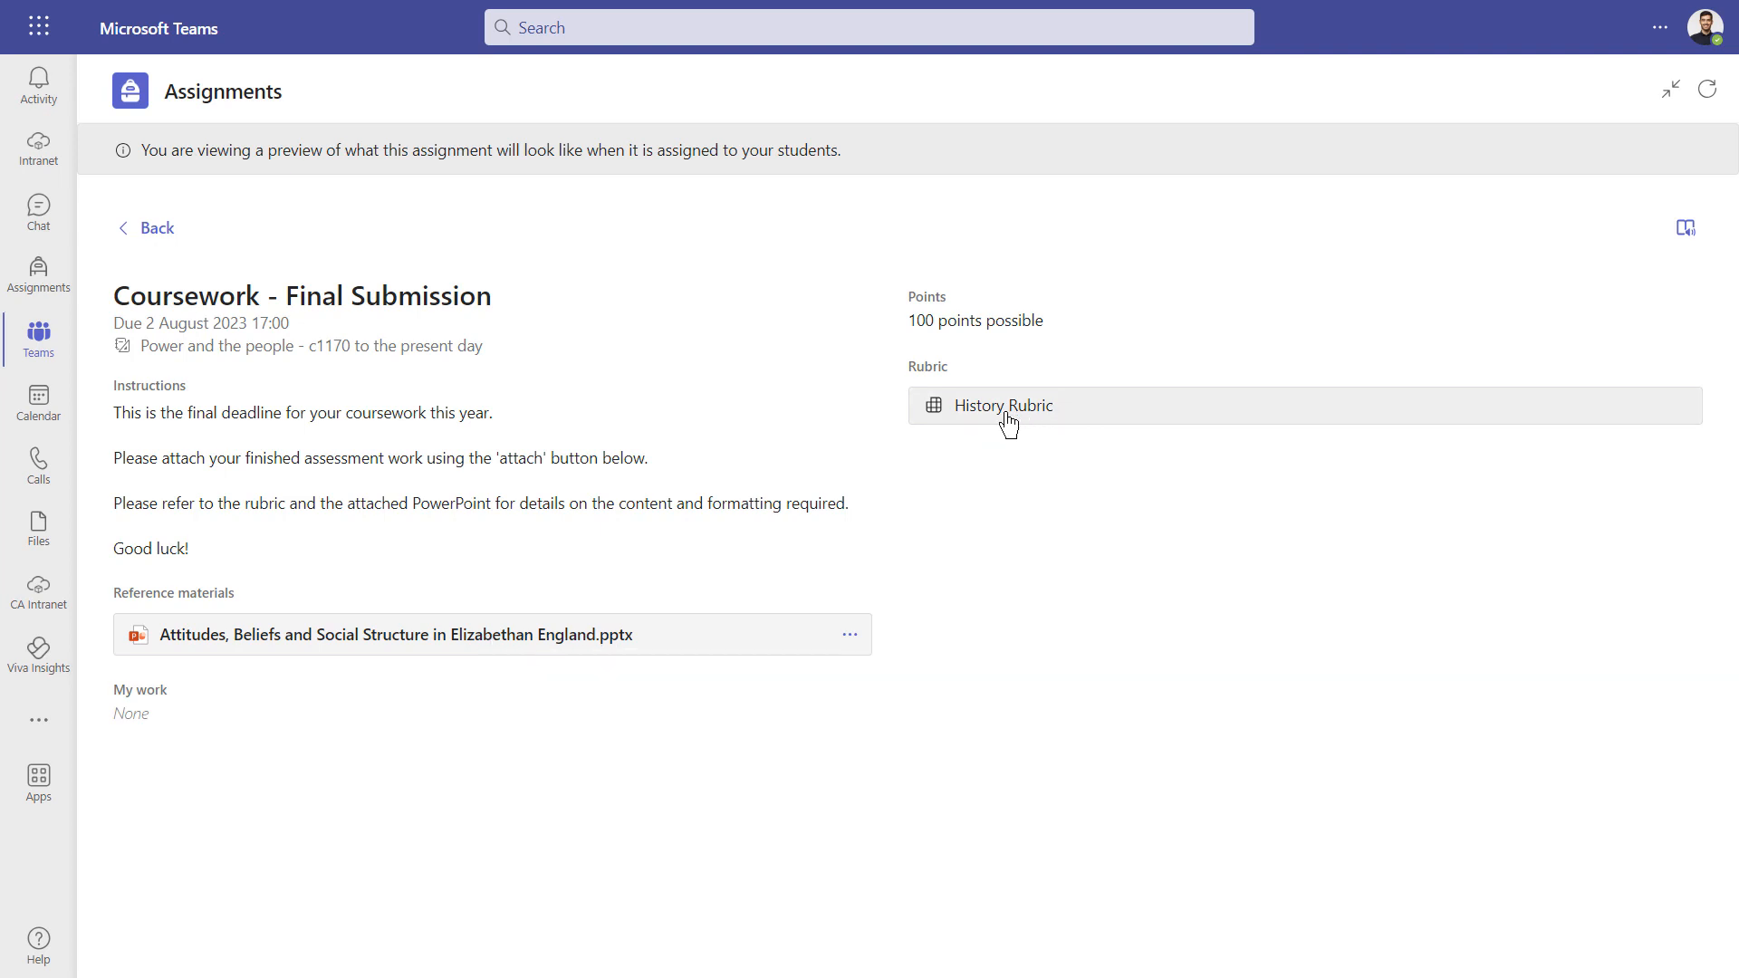
left_click(1006, 412)
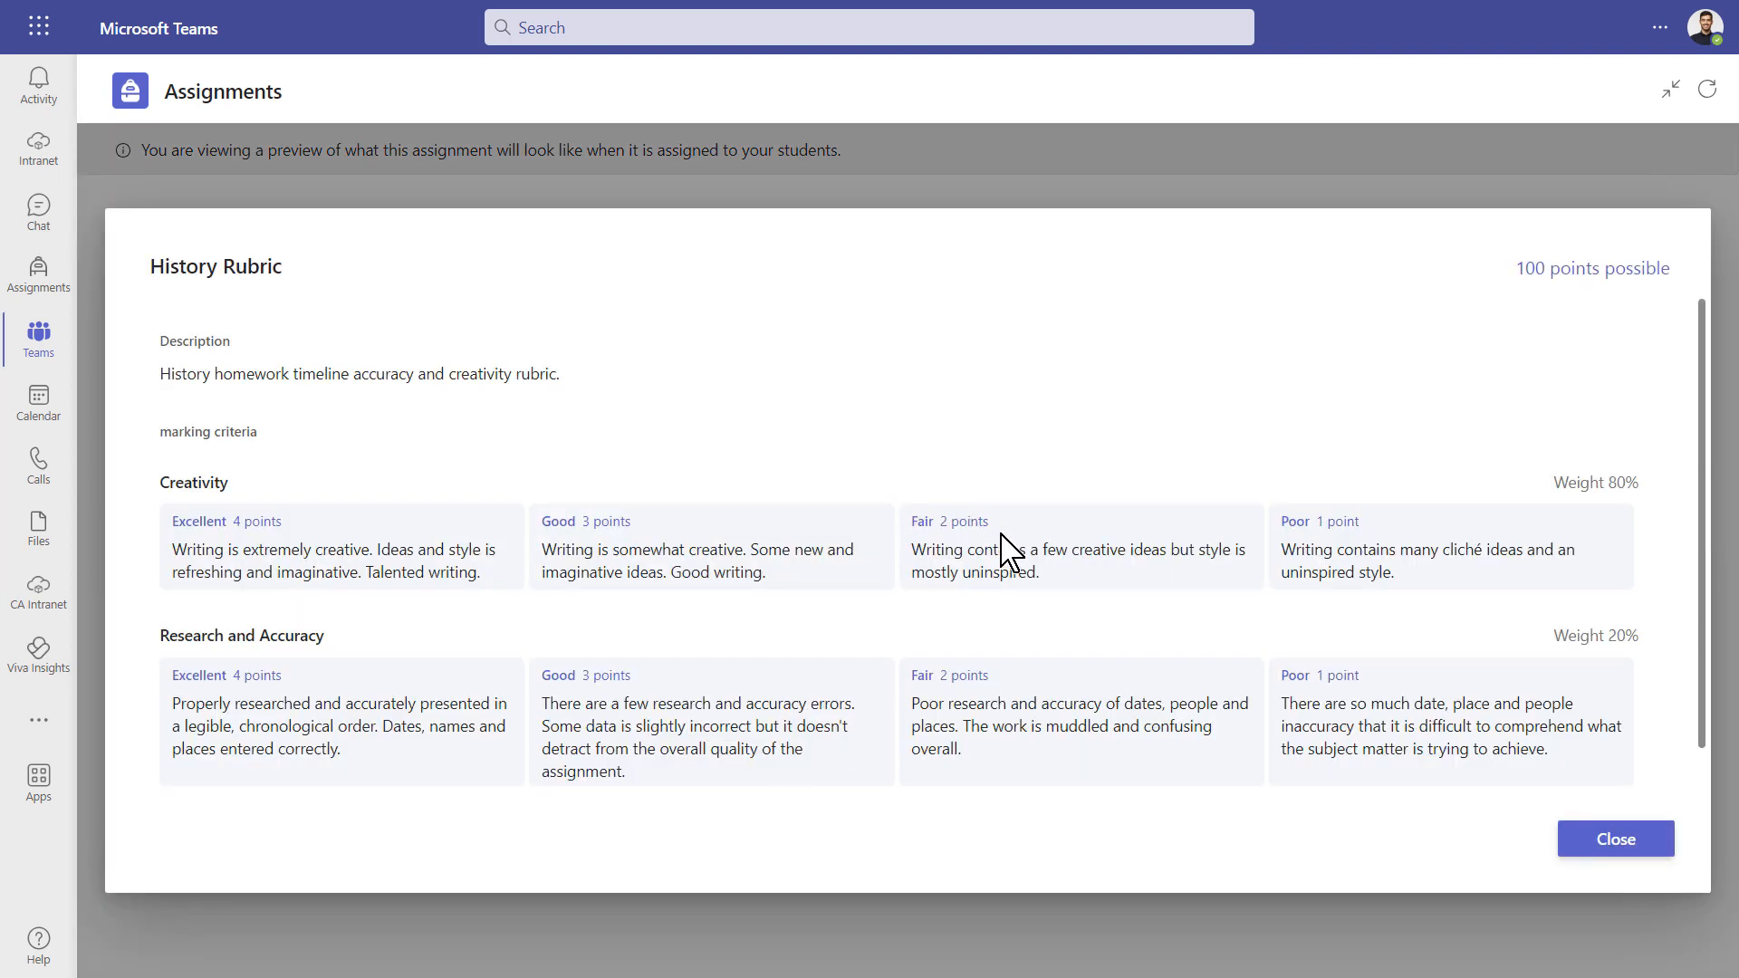
left_click(1633, 851)
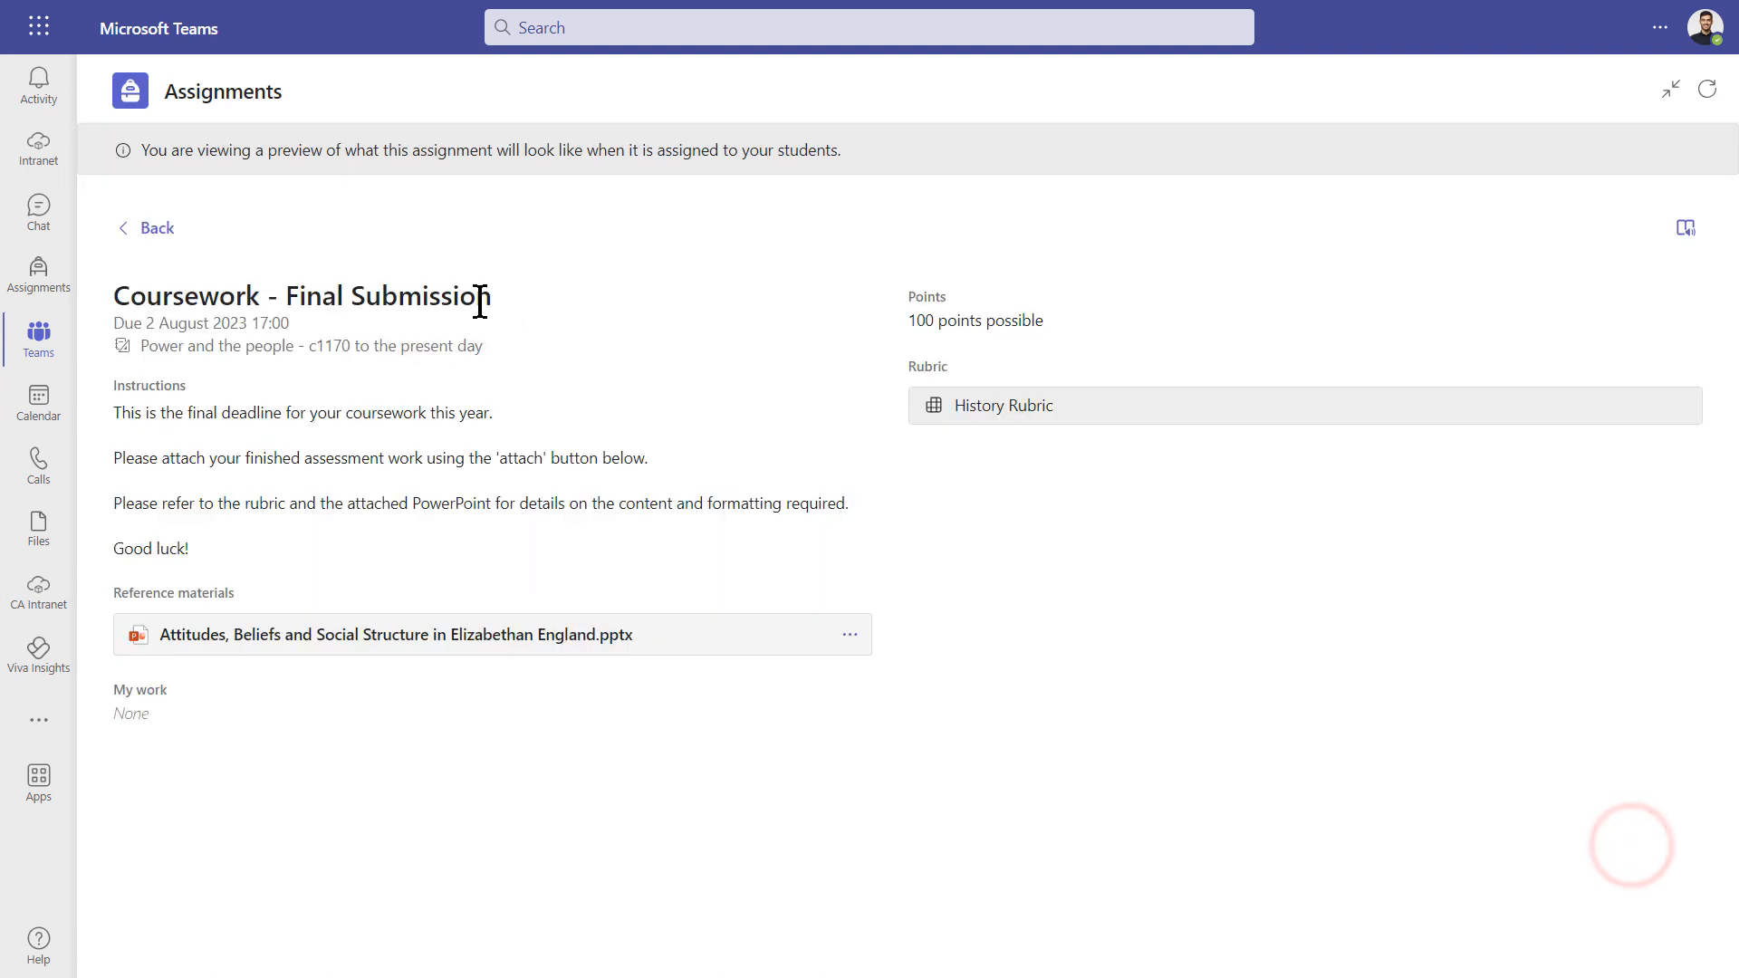
left_click(147, 227)
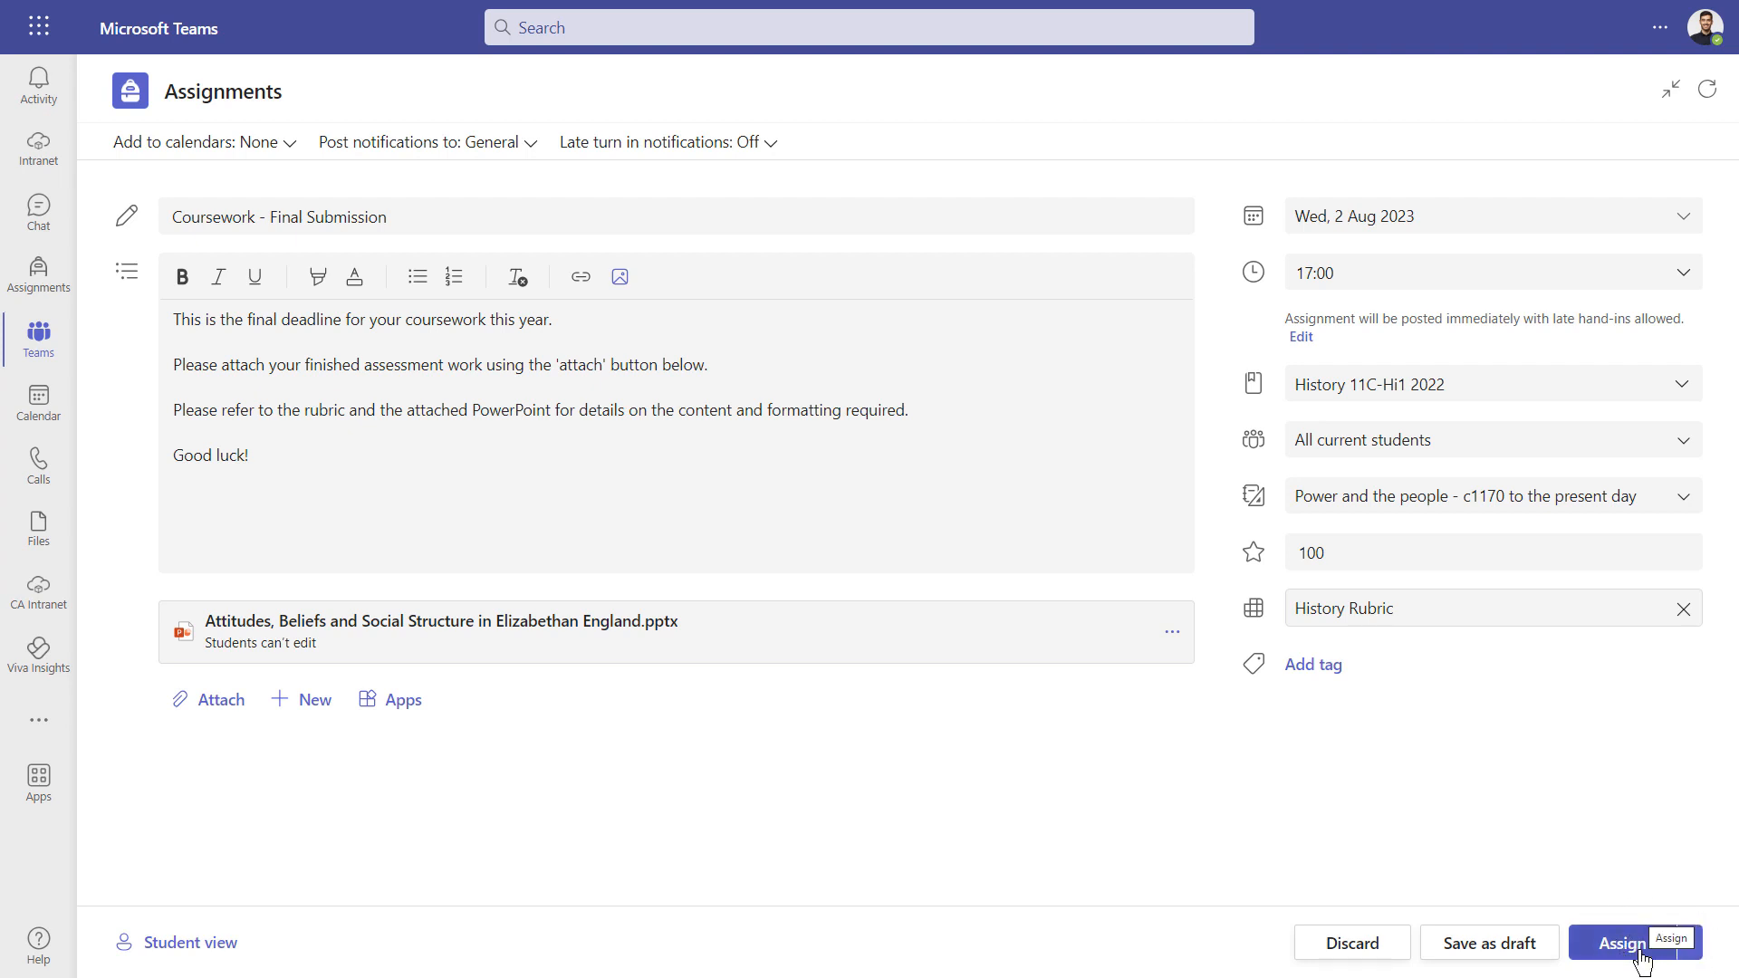
Schedule the coursework assignment to be assigned on Thu, 27 Jul 2023 at 08:00.
left_click(1692, 949)
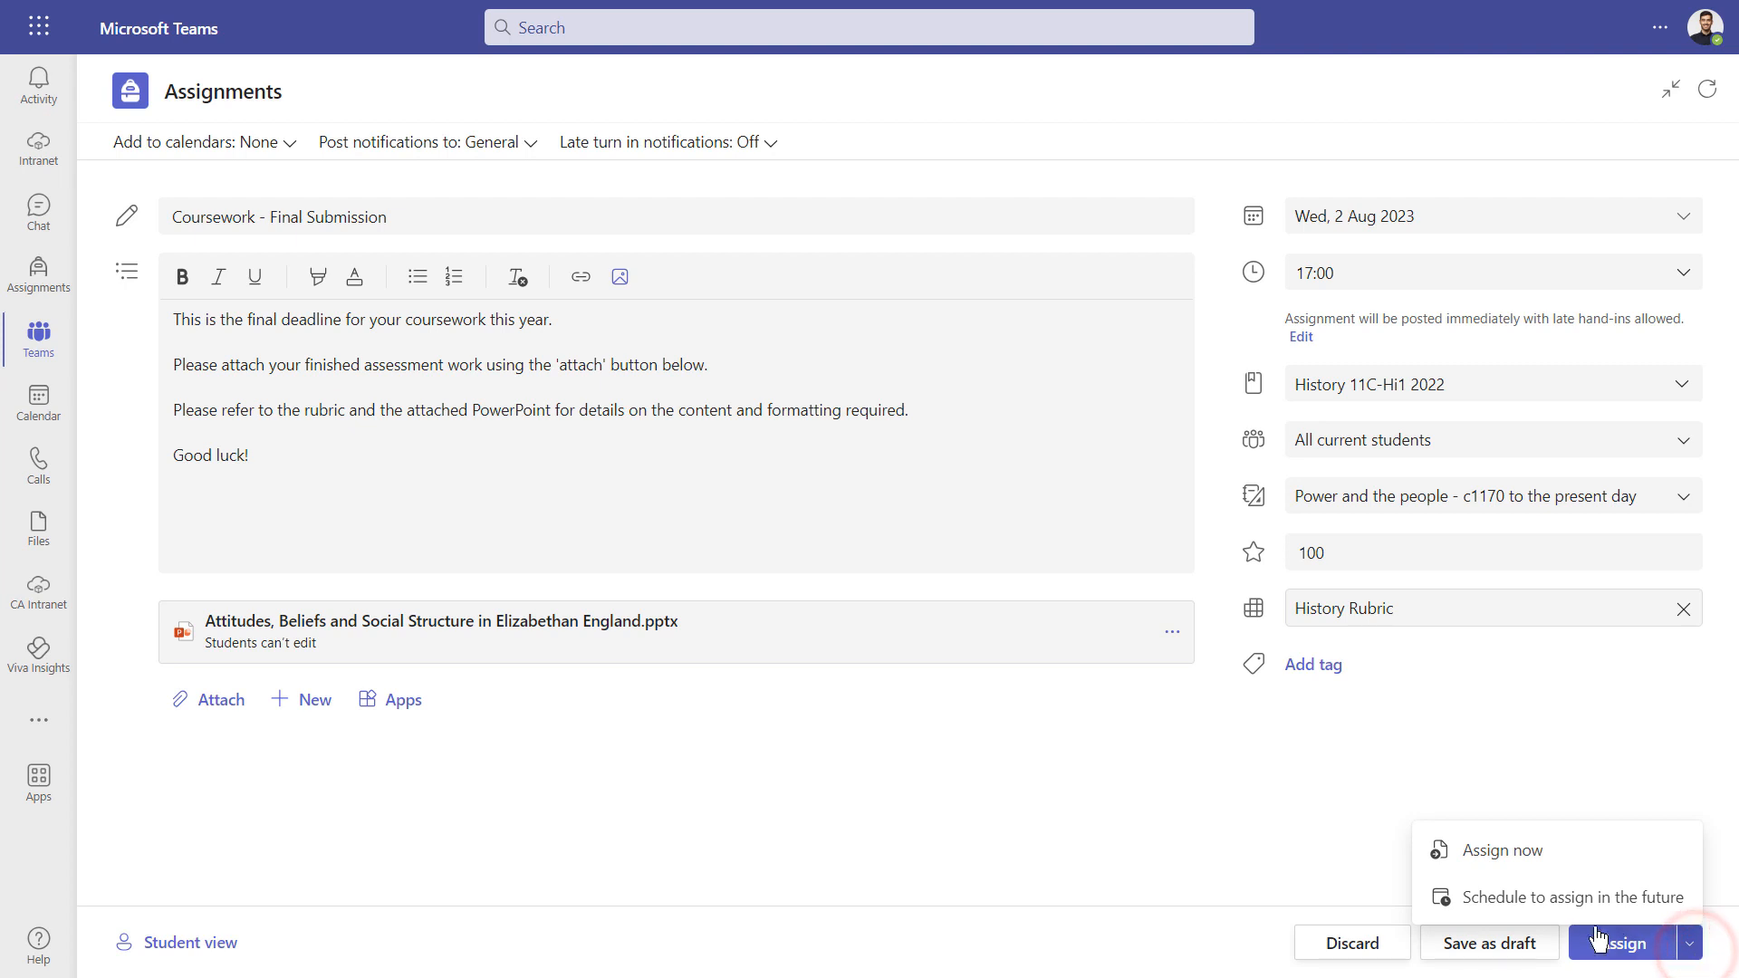
left_click(1492, 898)
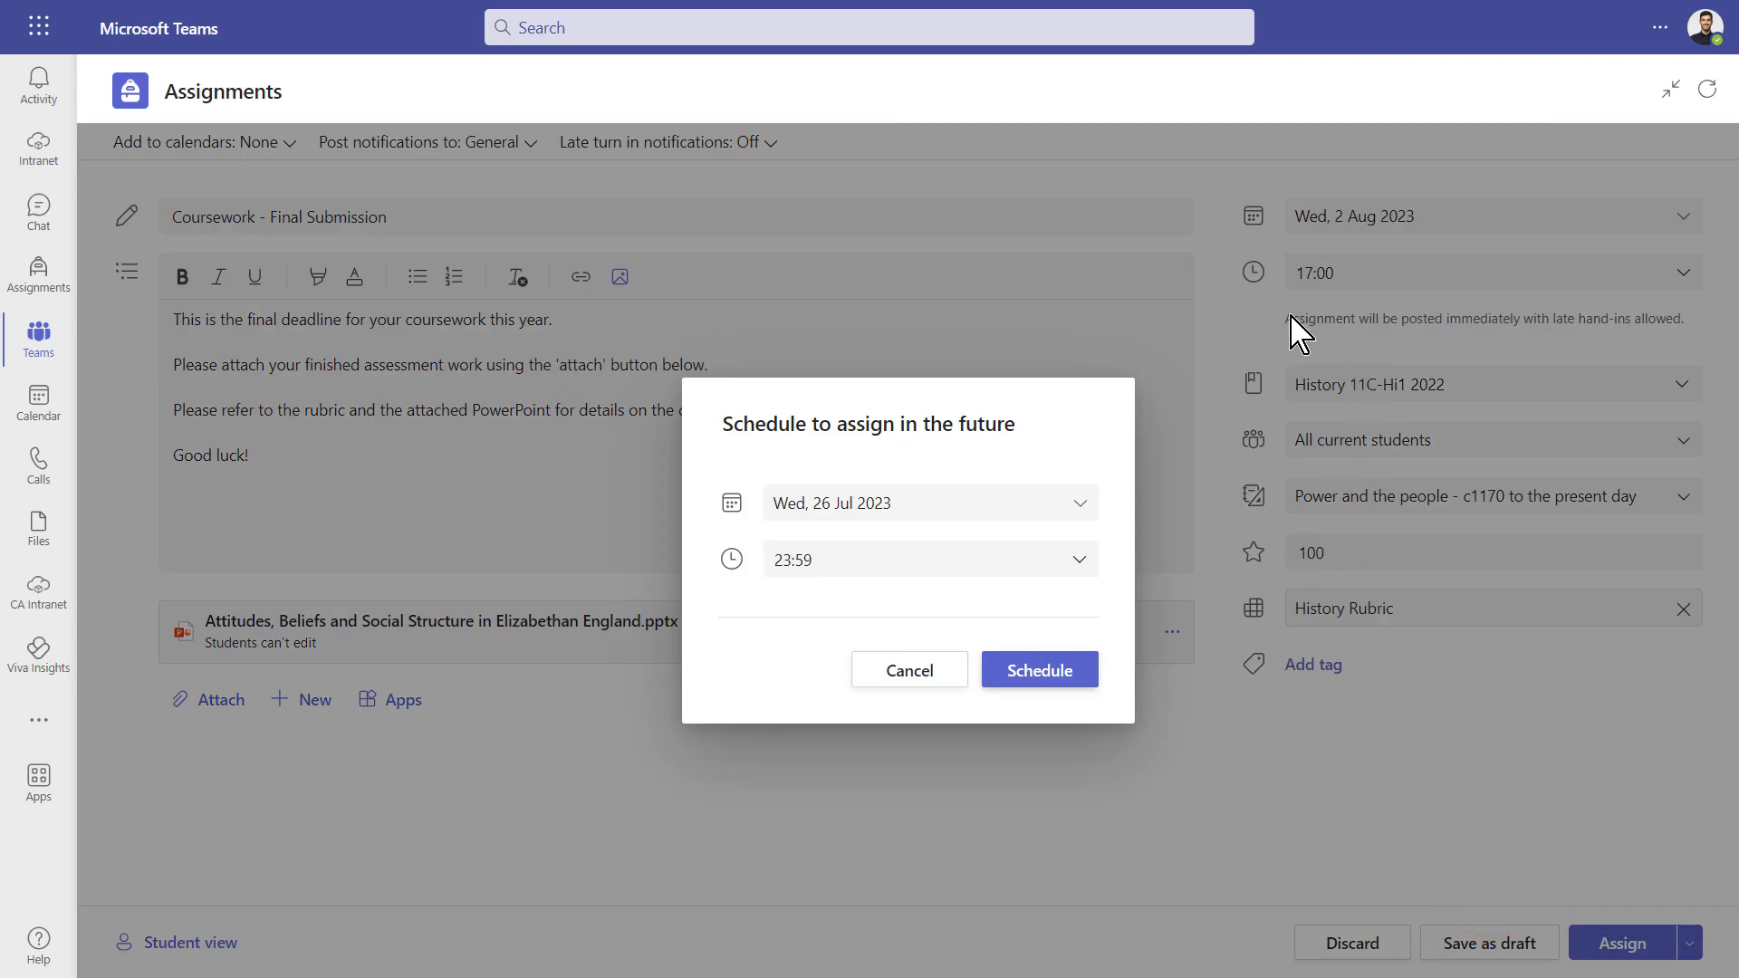
left_click(1080, 510)
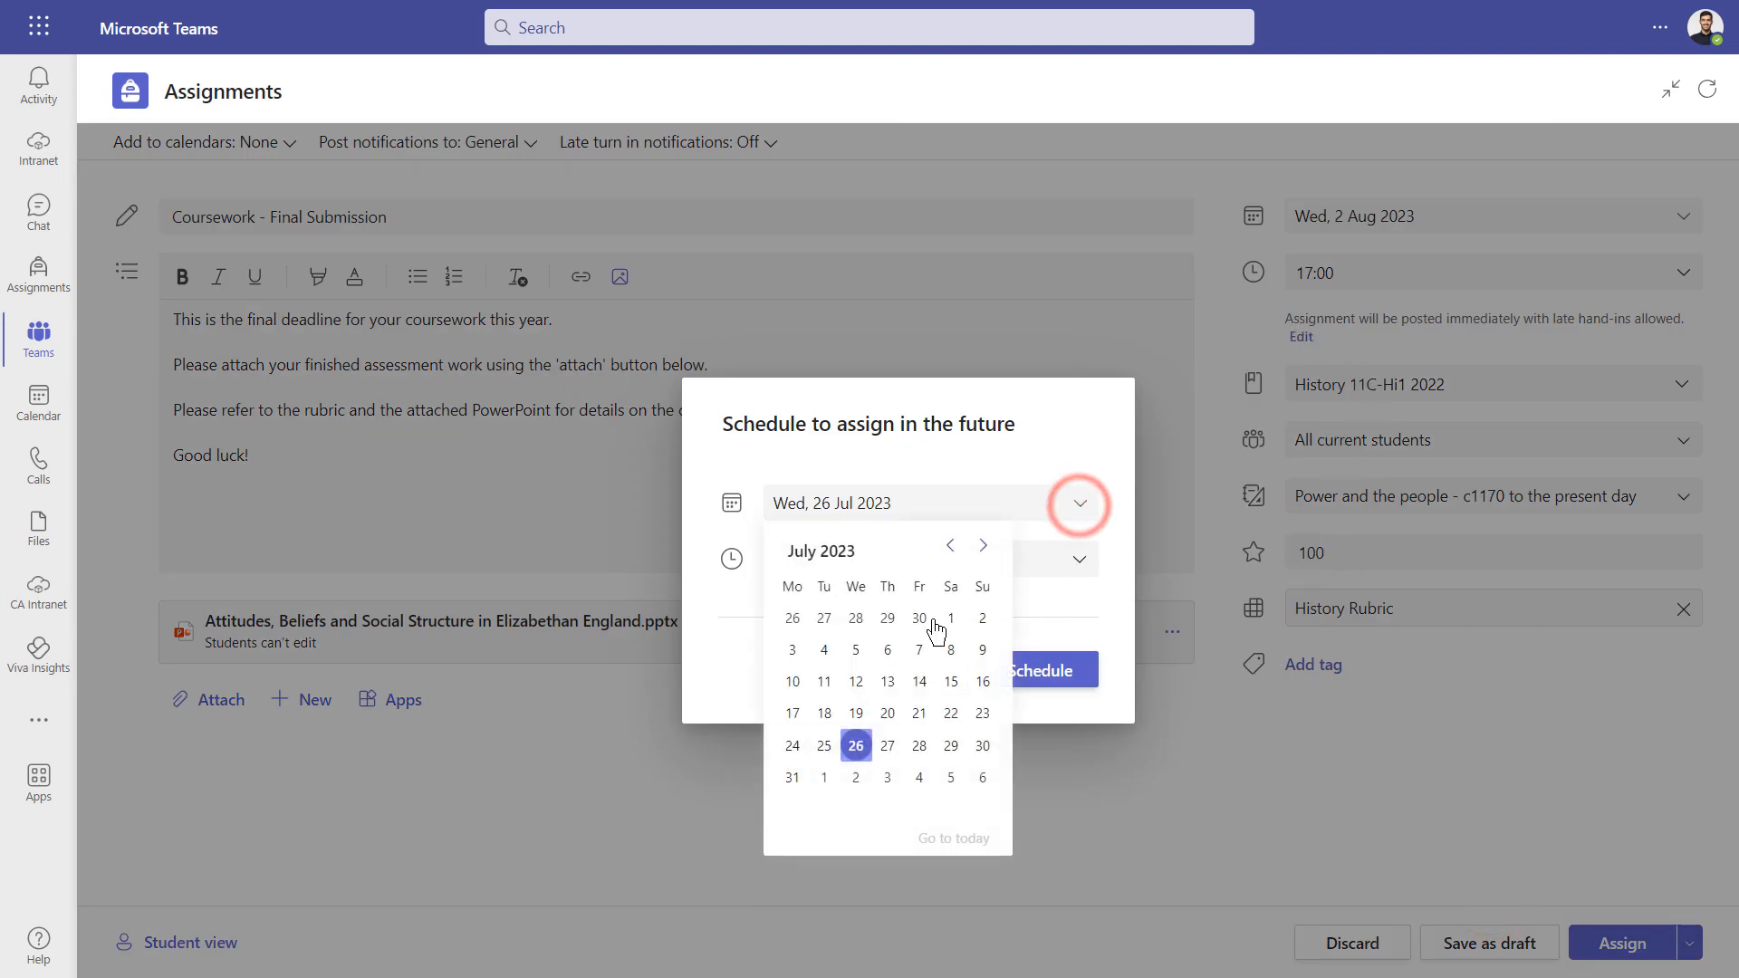
left_click(888, 745)
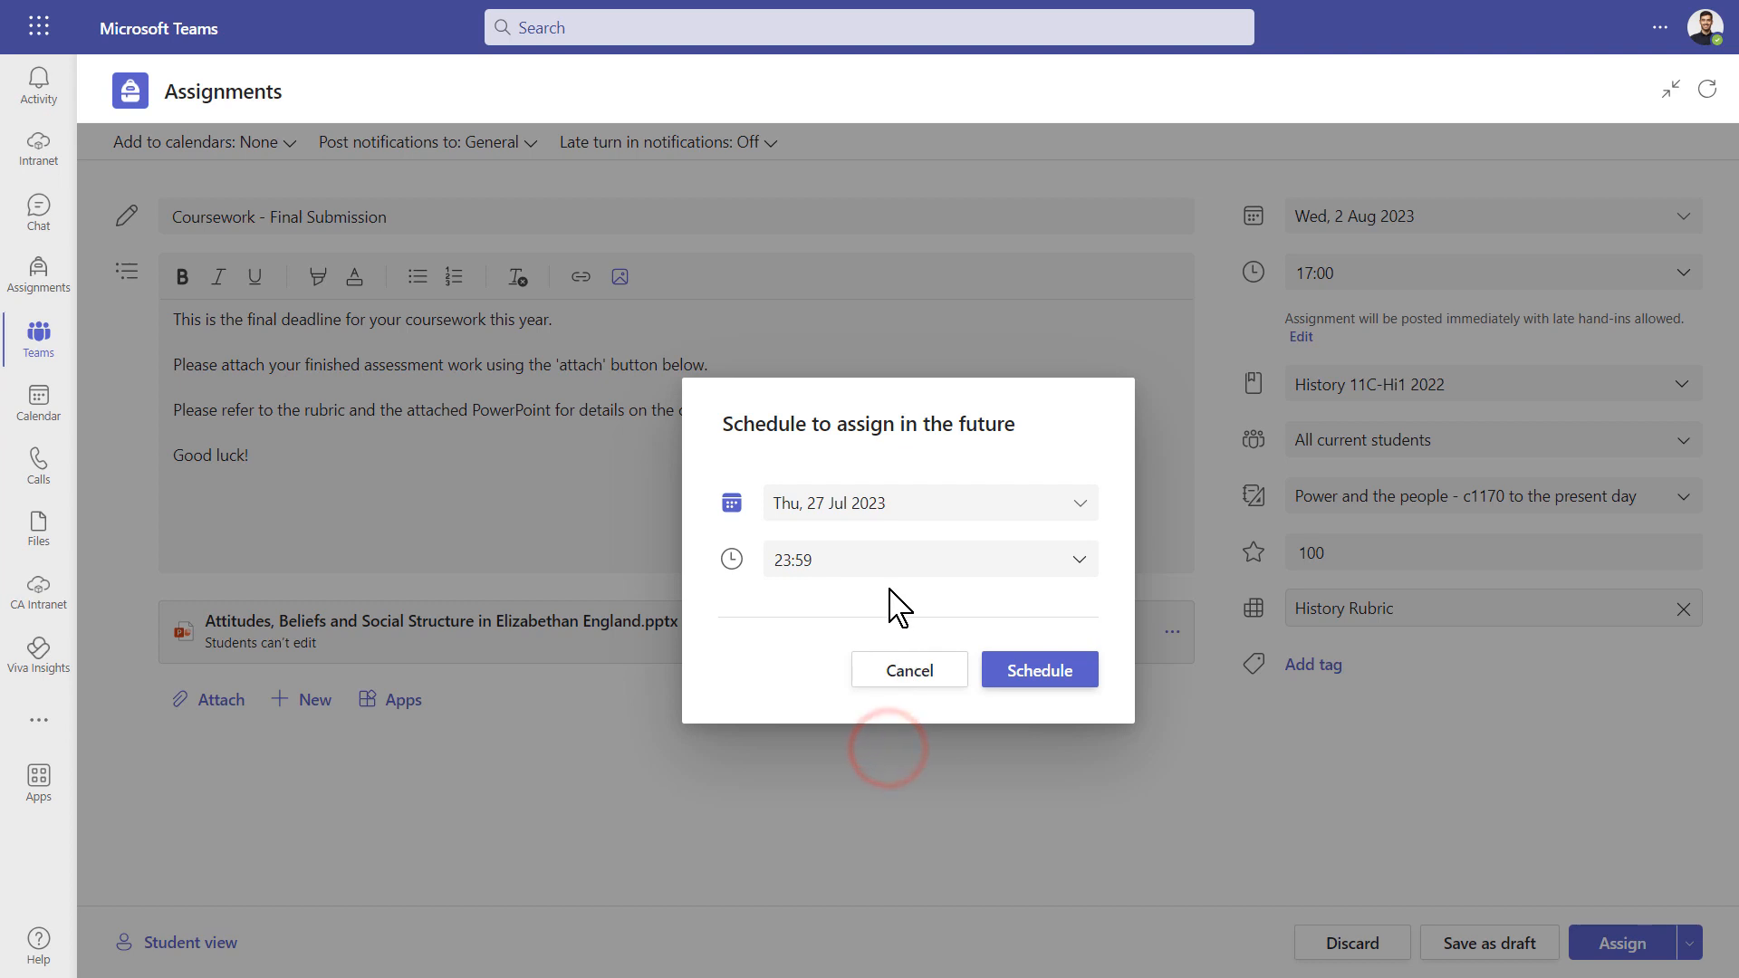
left_click(1050, 679)
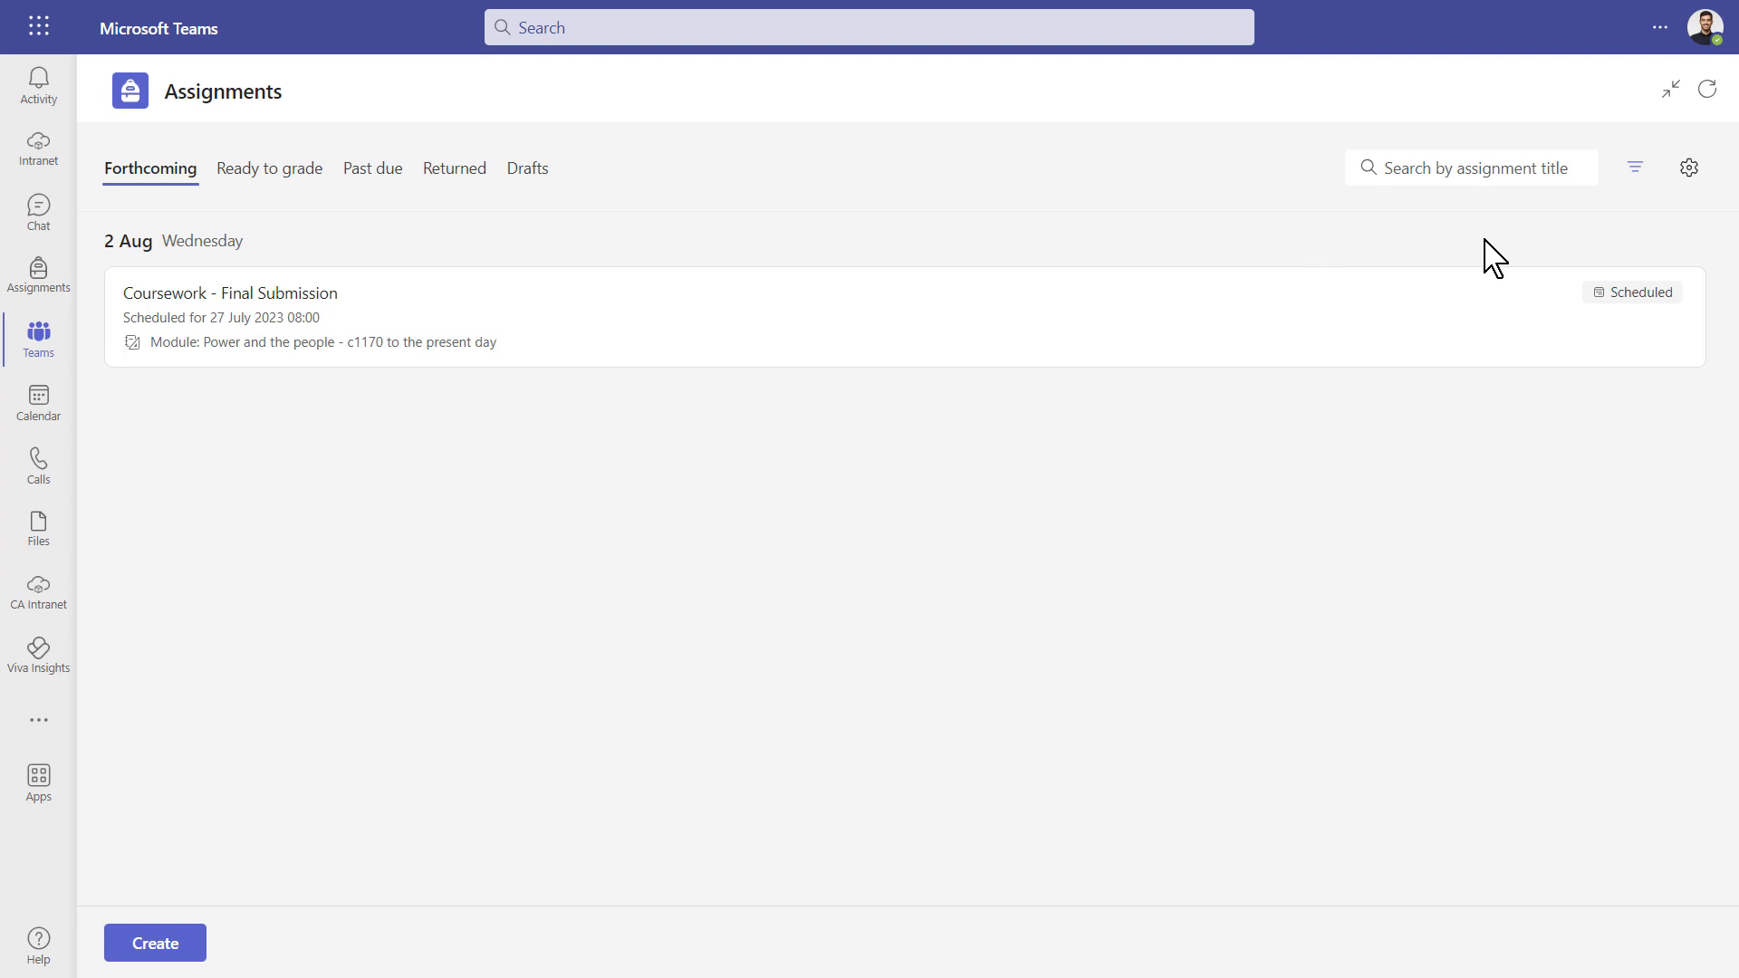
Review the scheduled coursework entry and open Elizabeth 1st Assignment from the work ready to grade.
mouse_move(1698, 285)
mouse_move(229, 362)
left_click(272, 182)
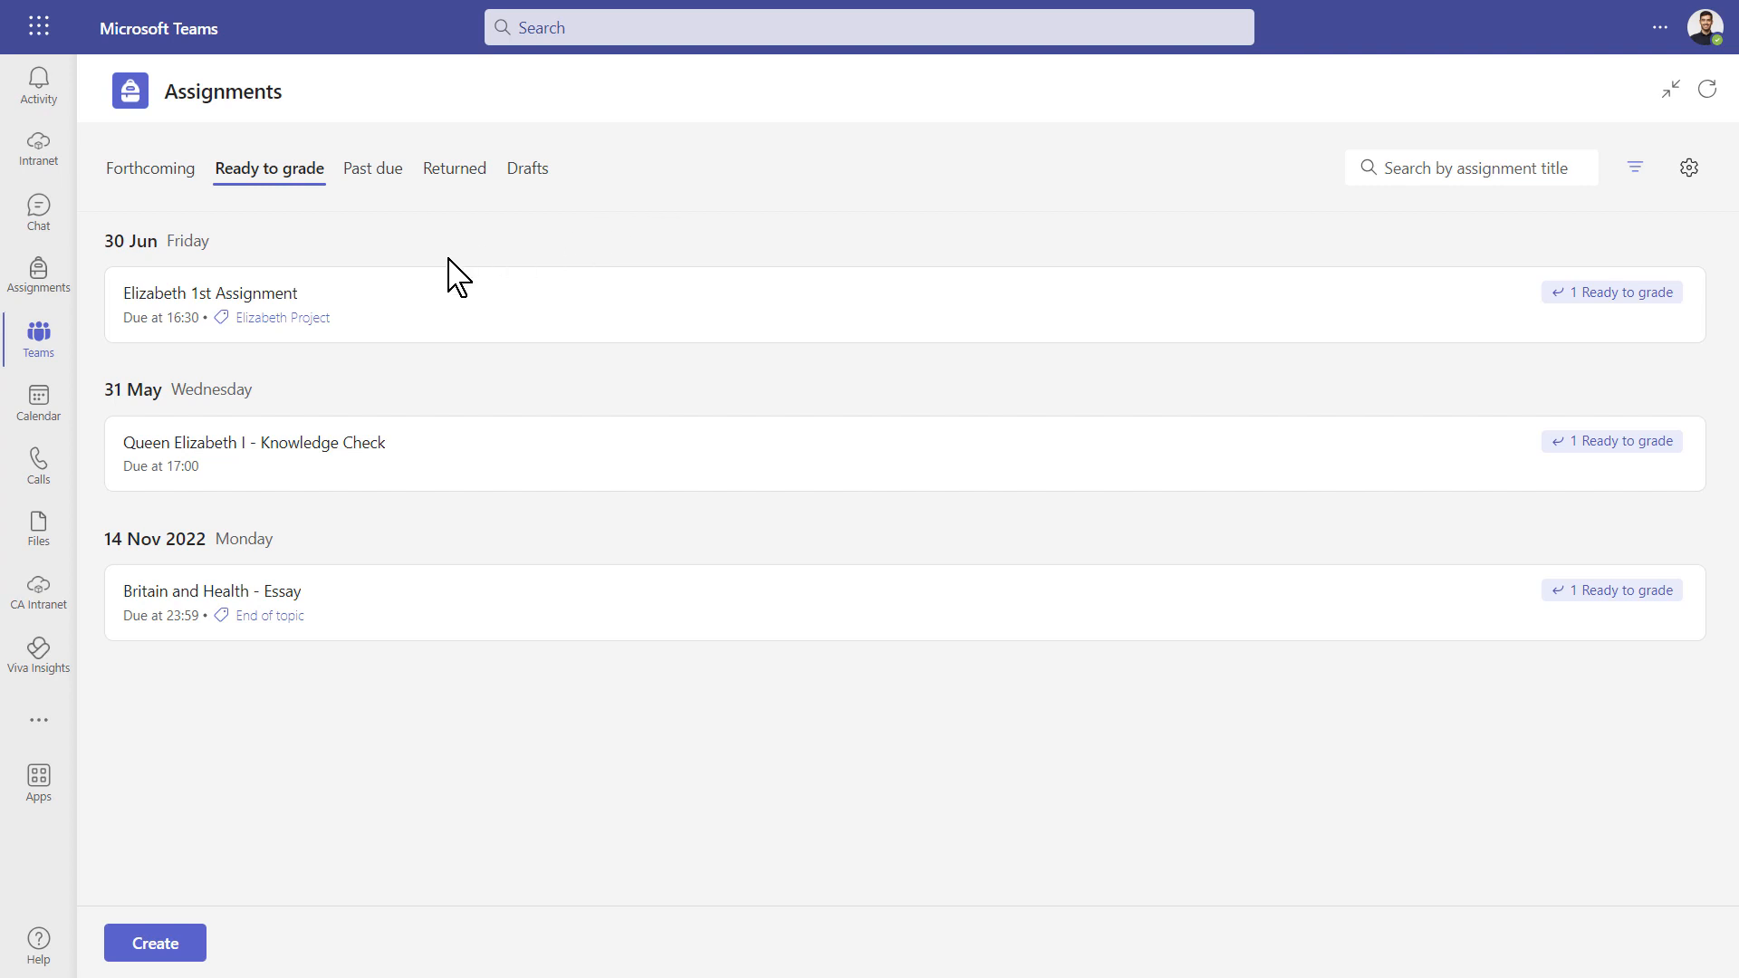
left_click(567, 316)
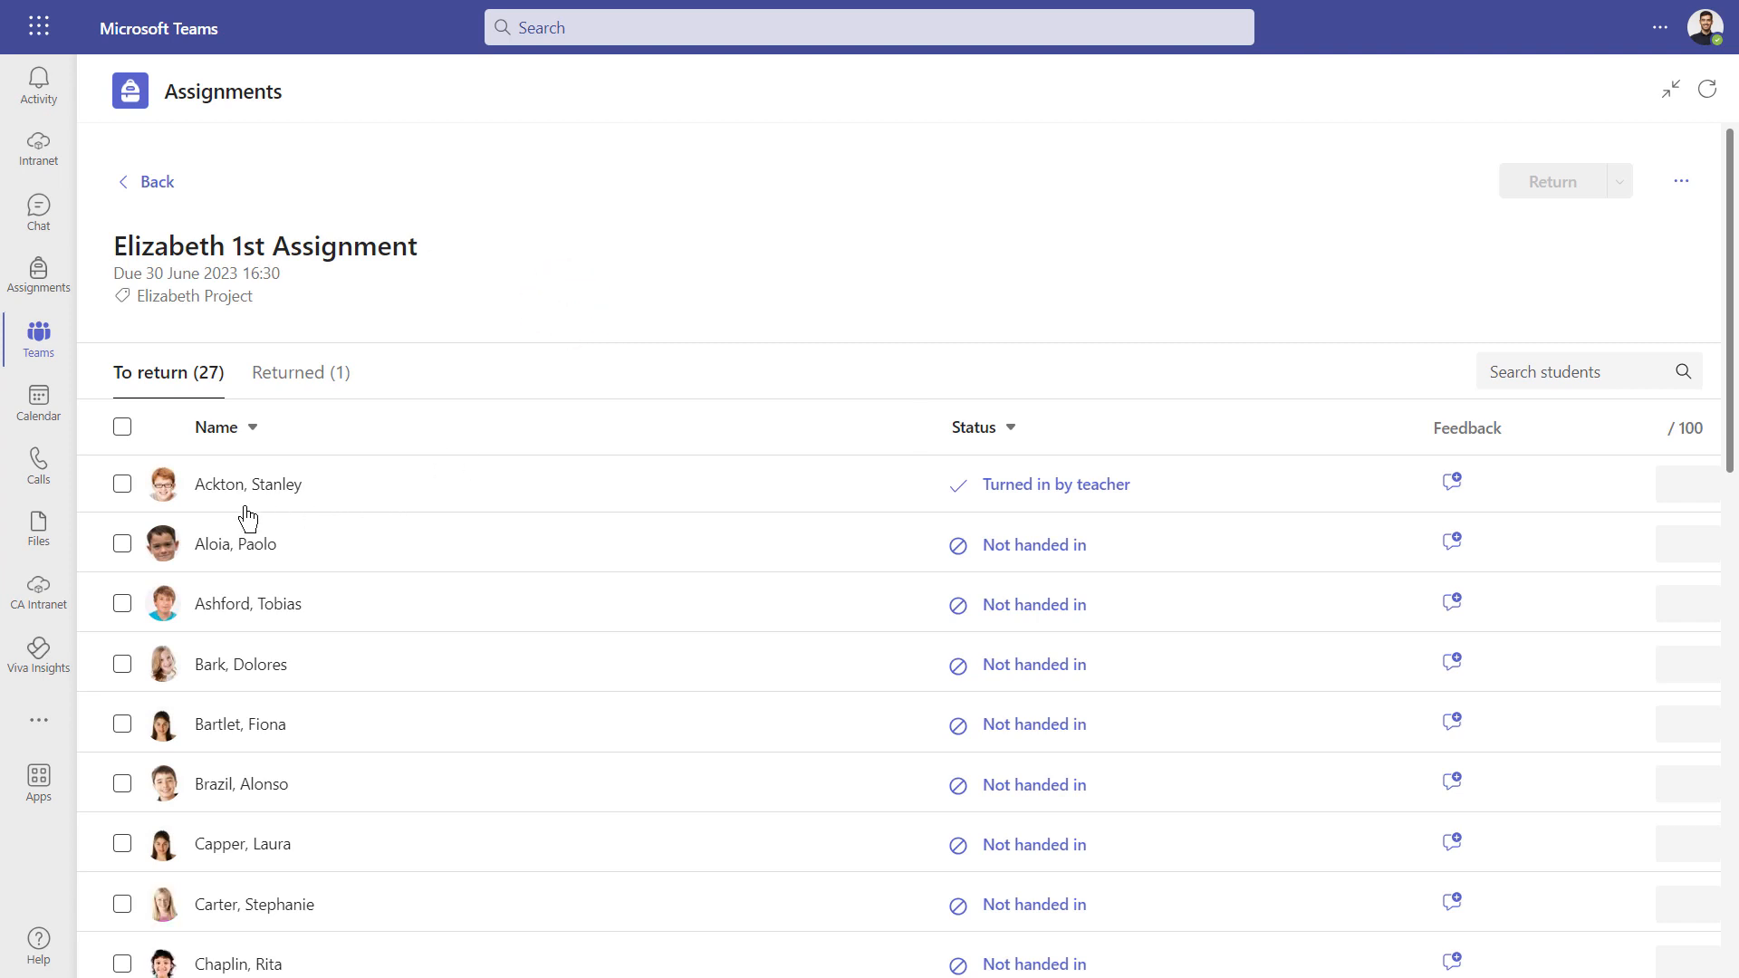
Select the first, third and fifth students in the list and check the options for returning their work.
left_click(122, 603)
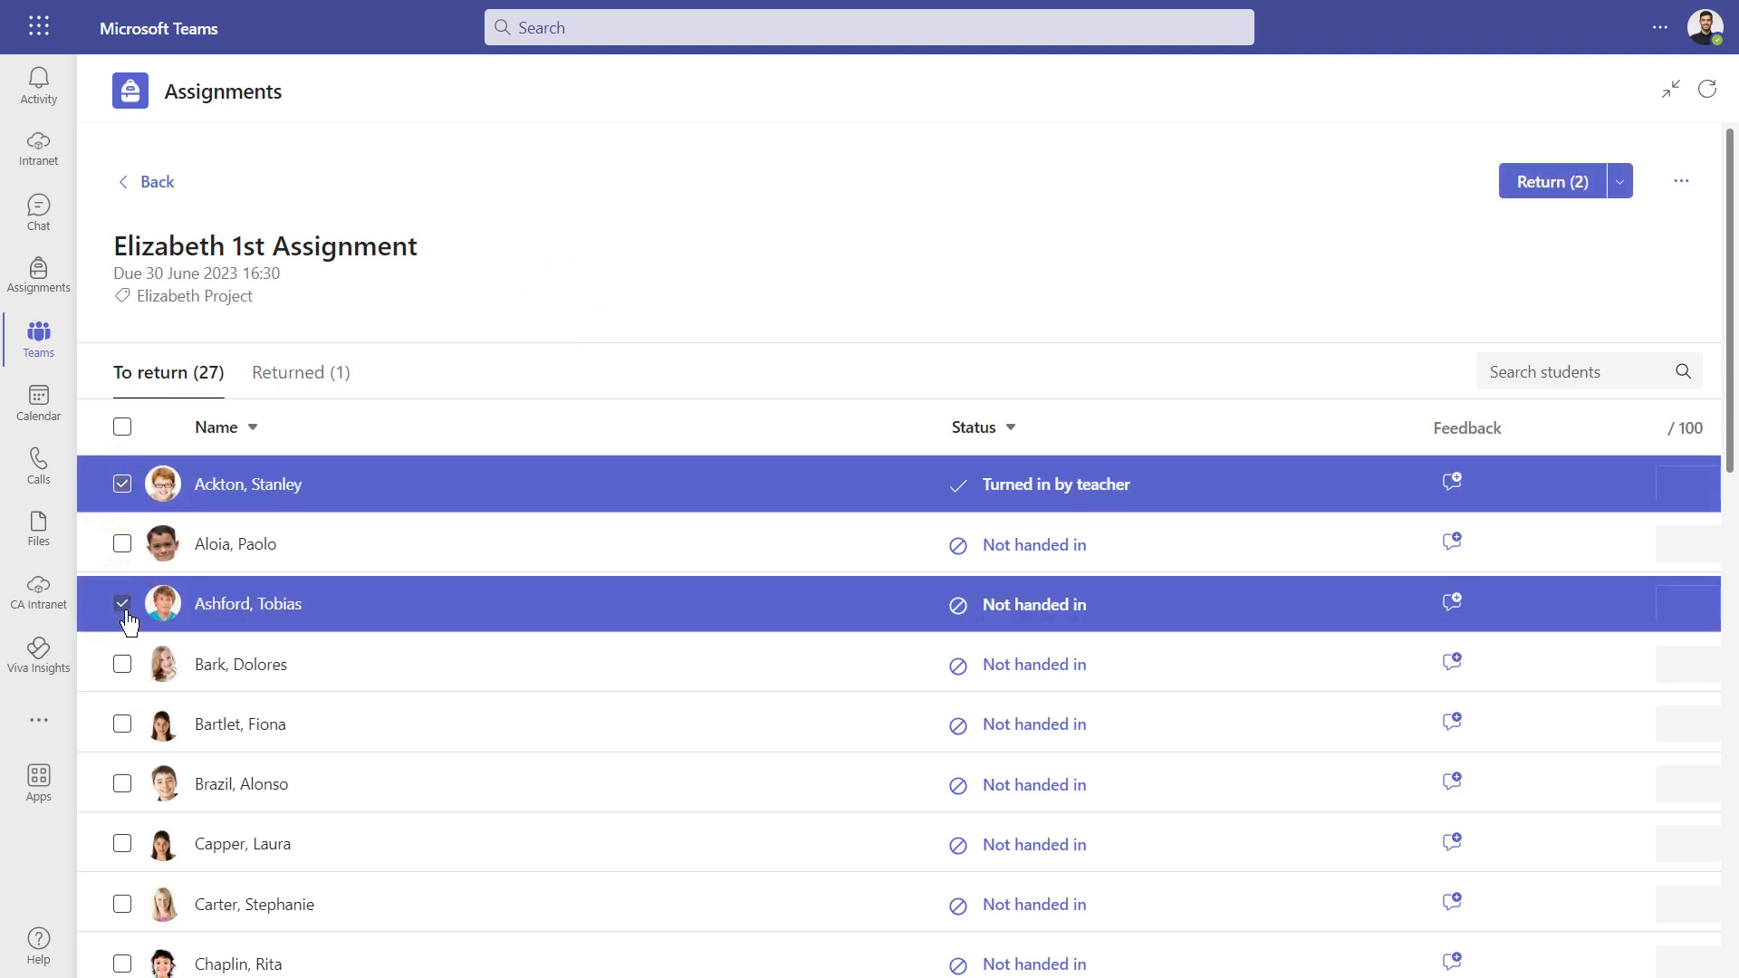
left_click(123, 723)
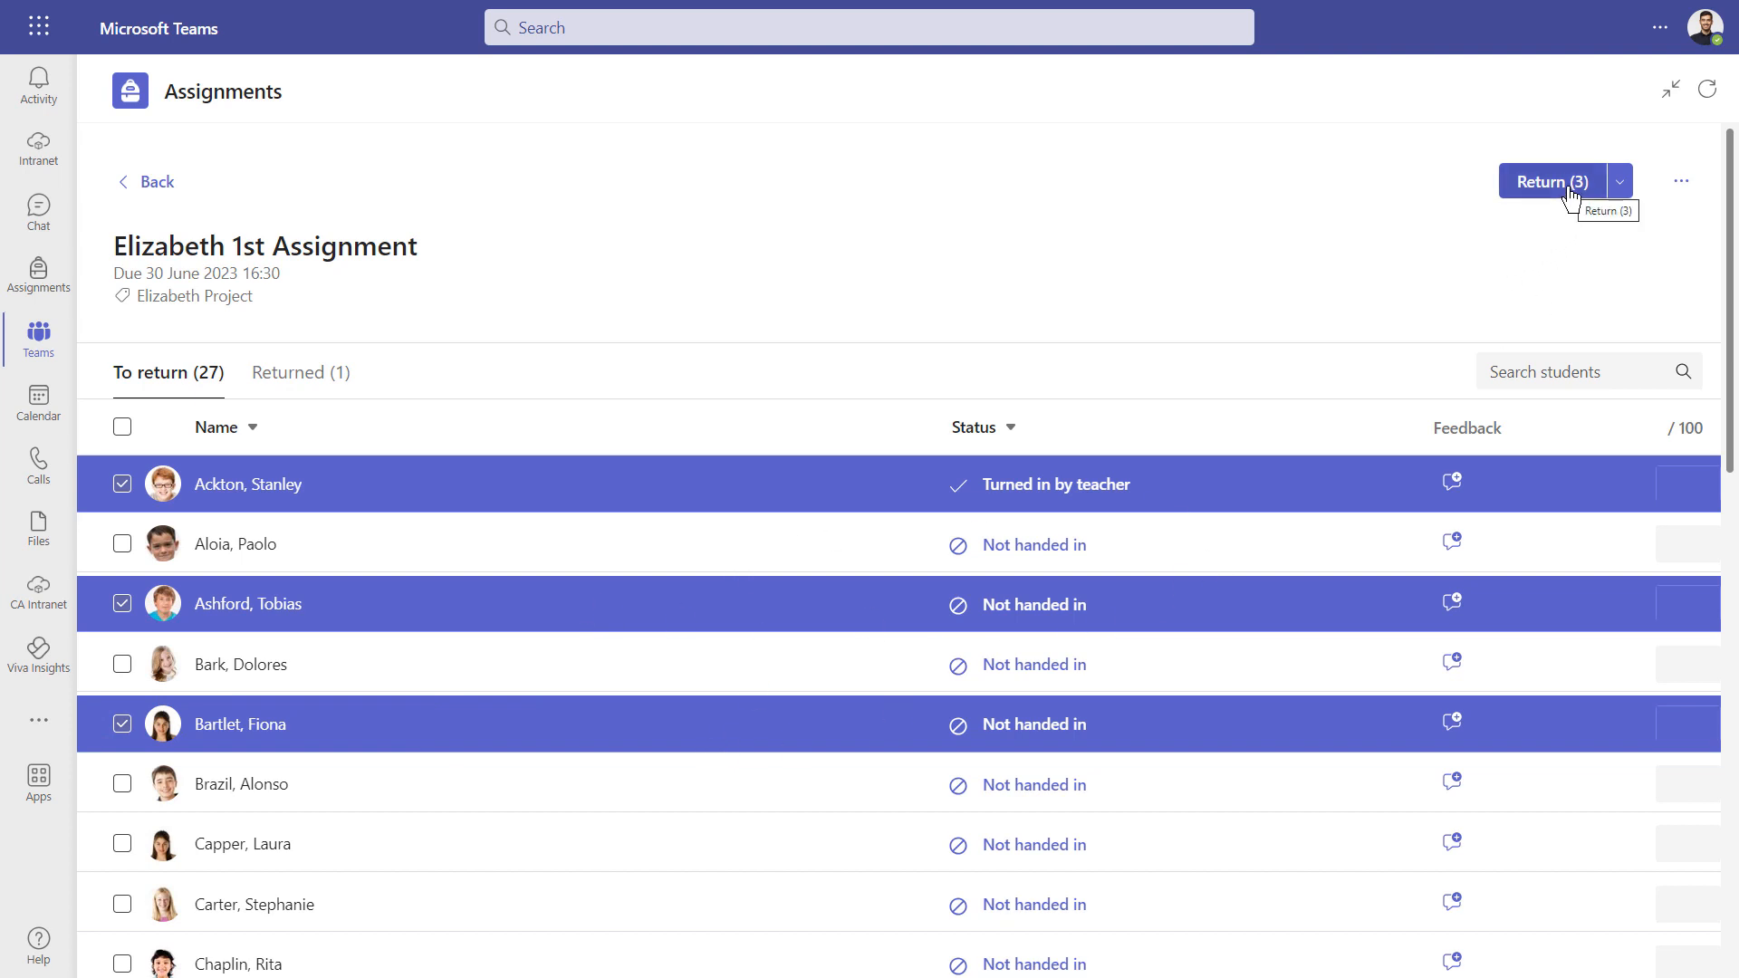
left_click(1621, 182)
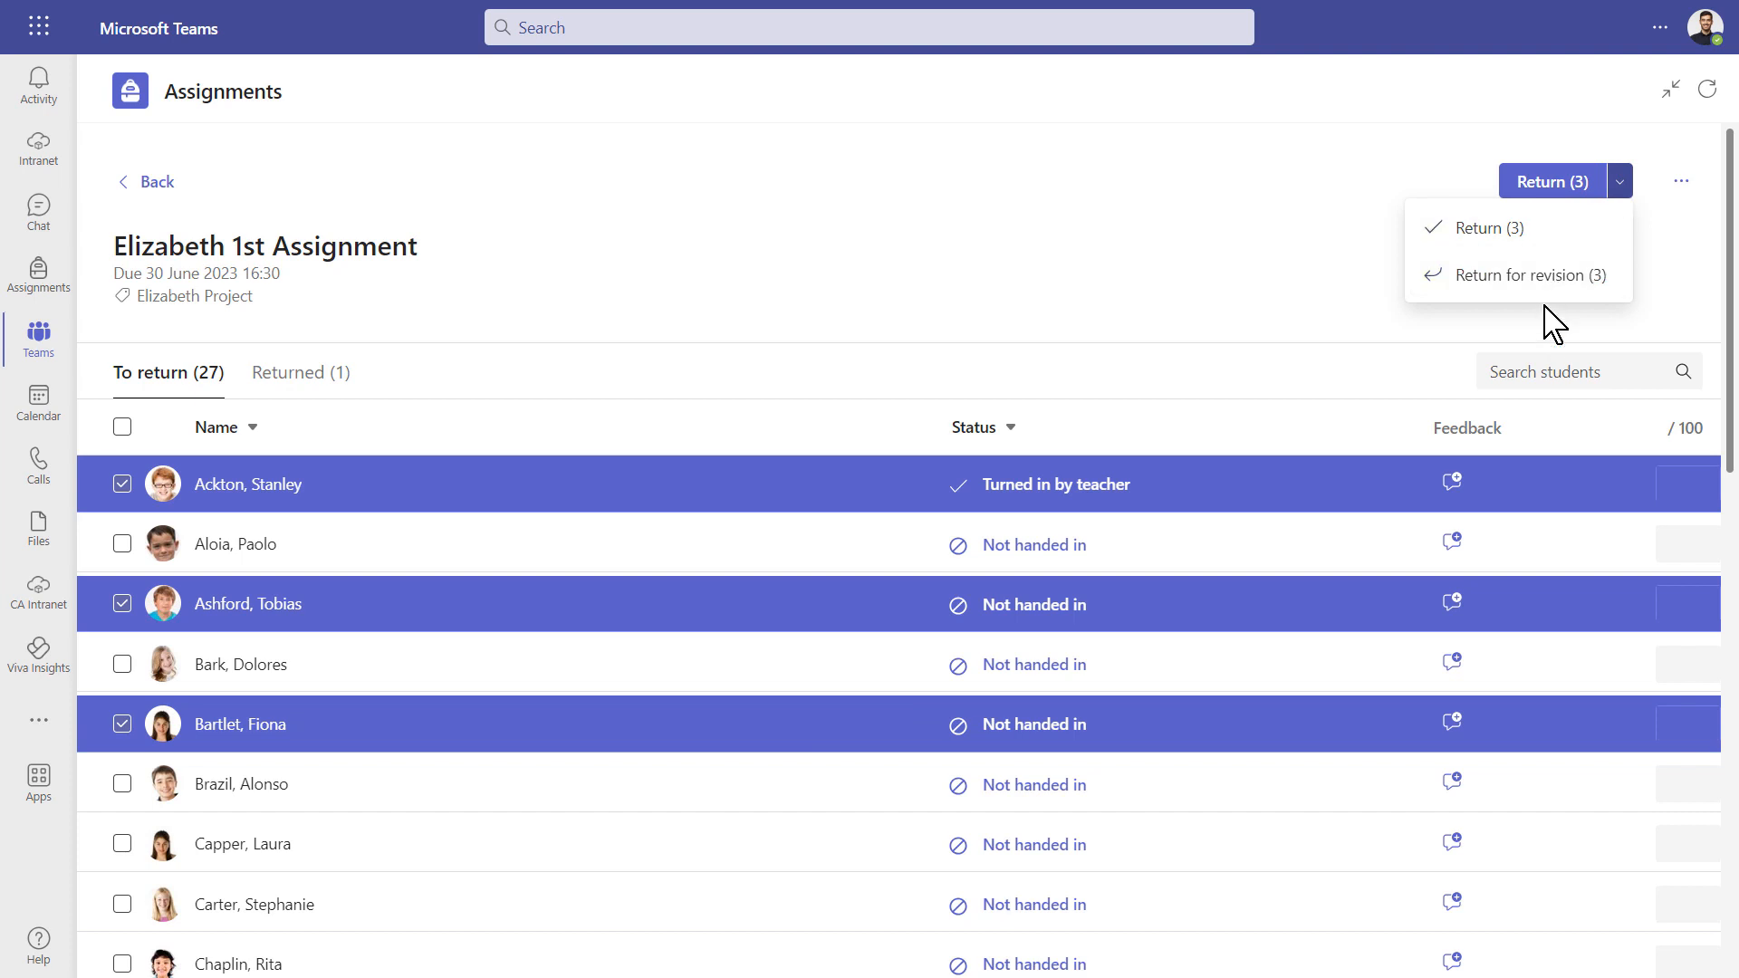
left_click(1111, 265)
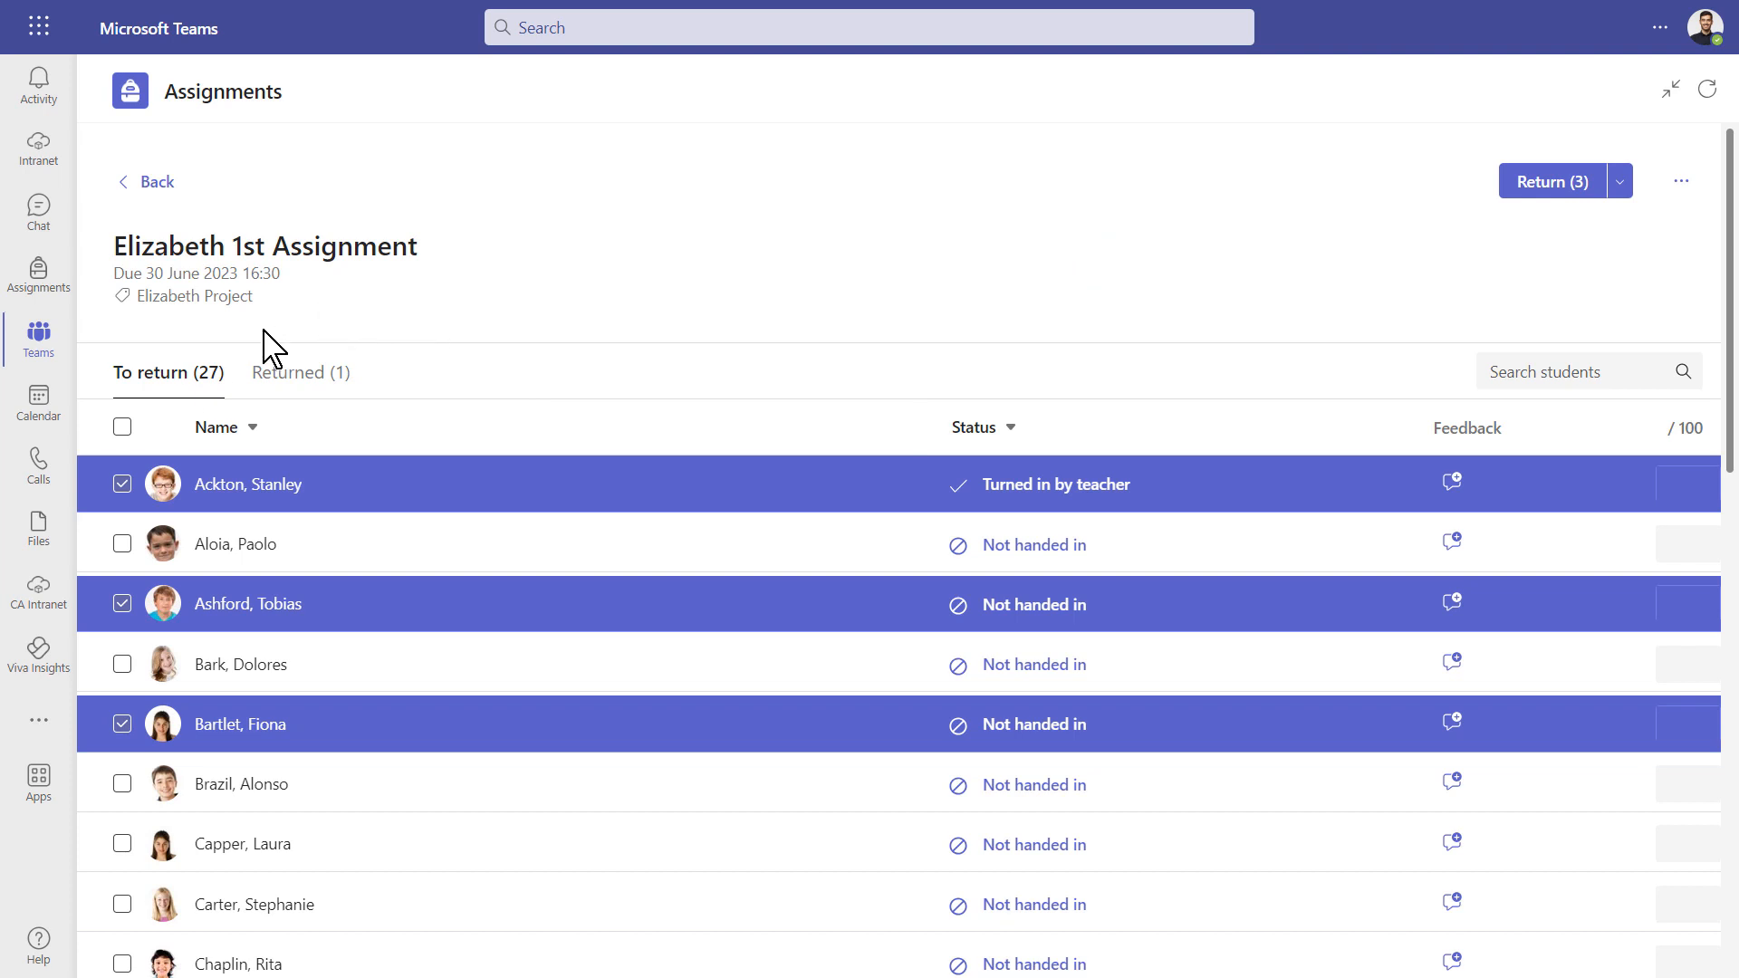
Select all students of Elizabeth 1st Assignment and try to return their work for revision.
left_click(123, 428)
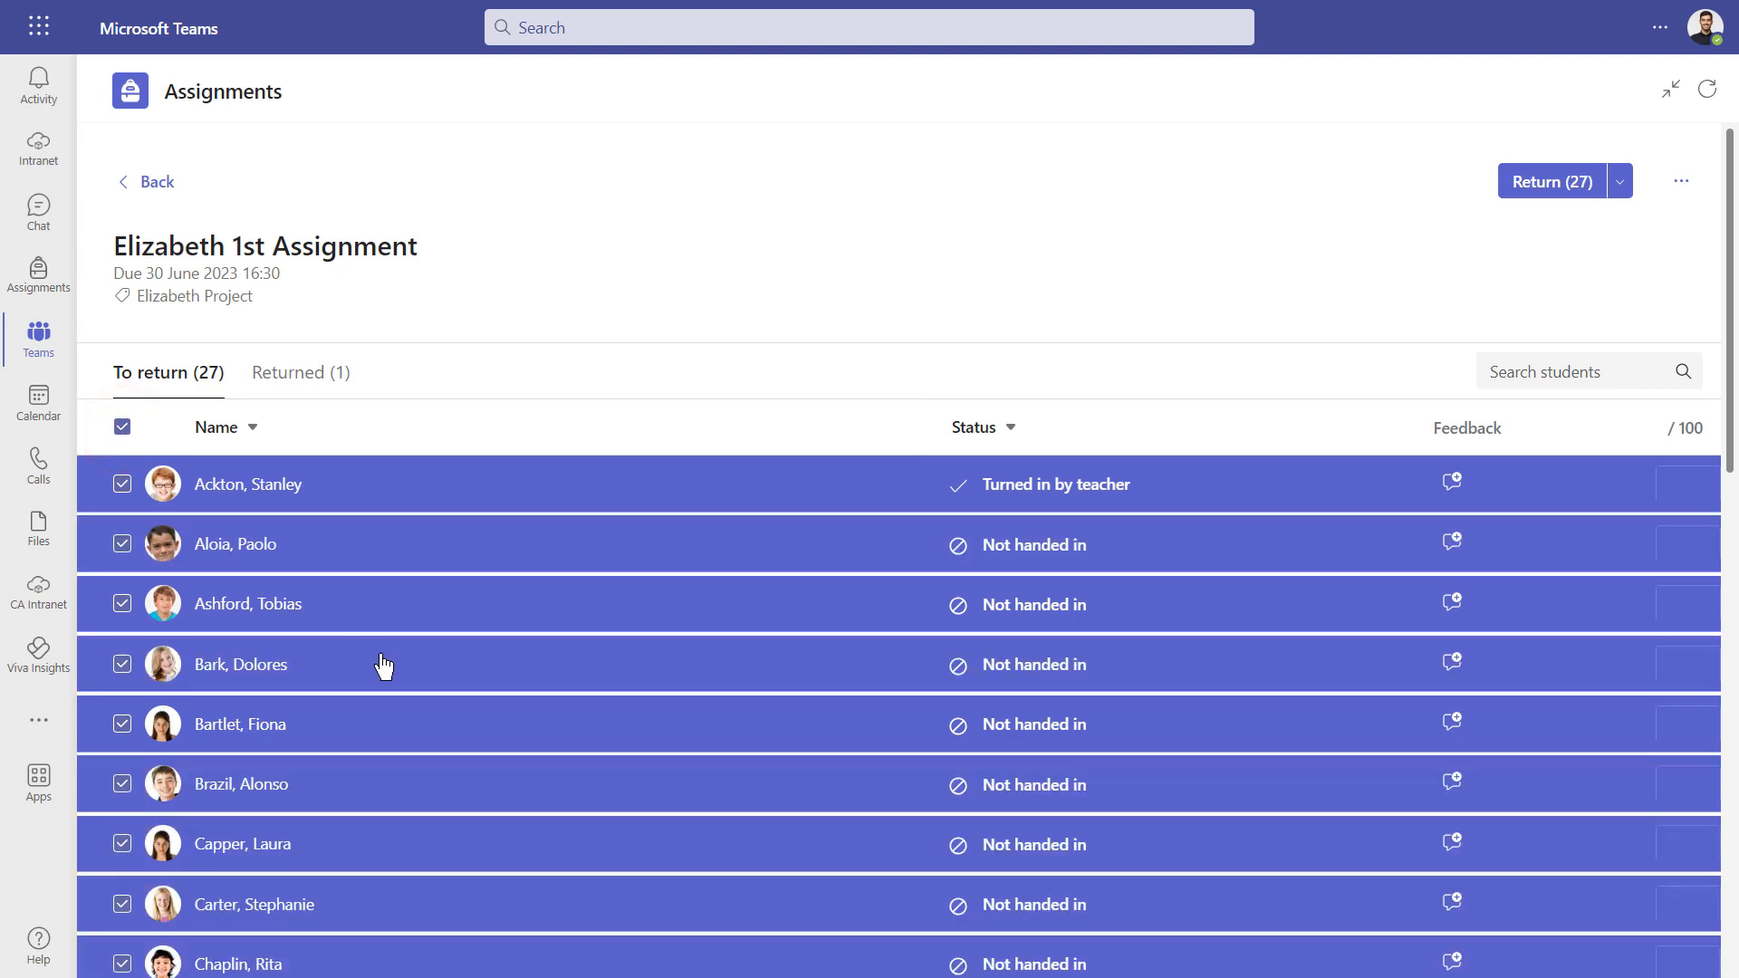
scroll(396, 676, "down", 8)
scroll(399, 676, "up", 10)
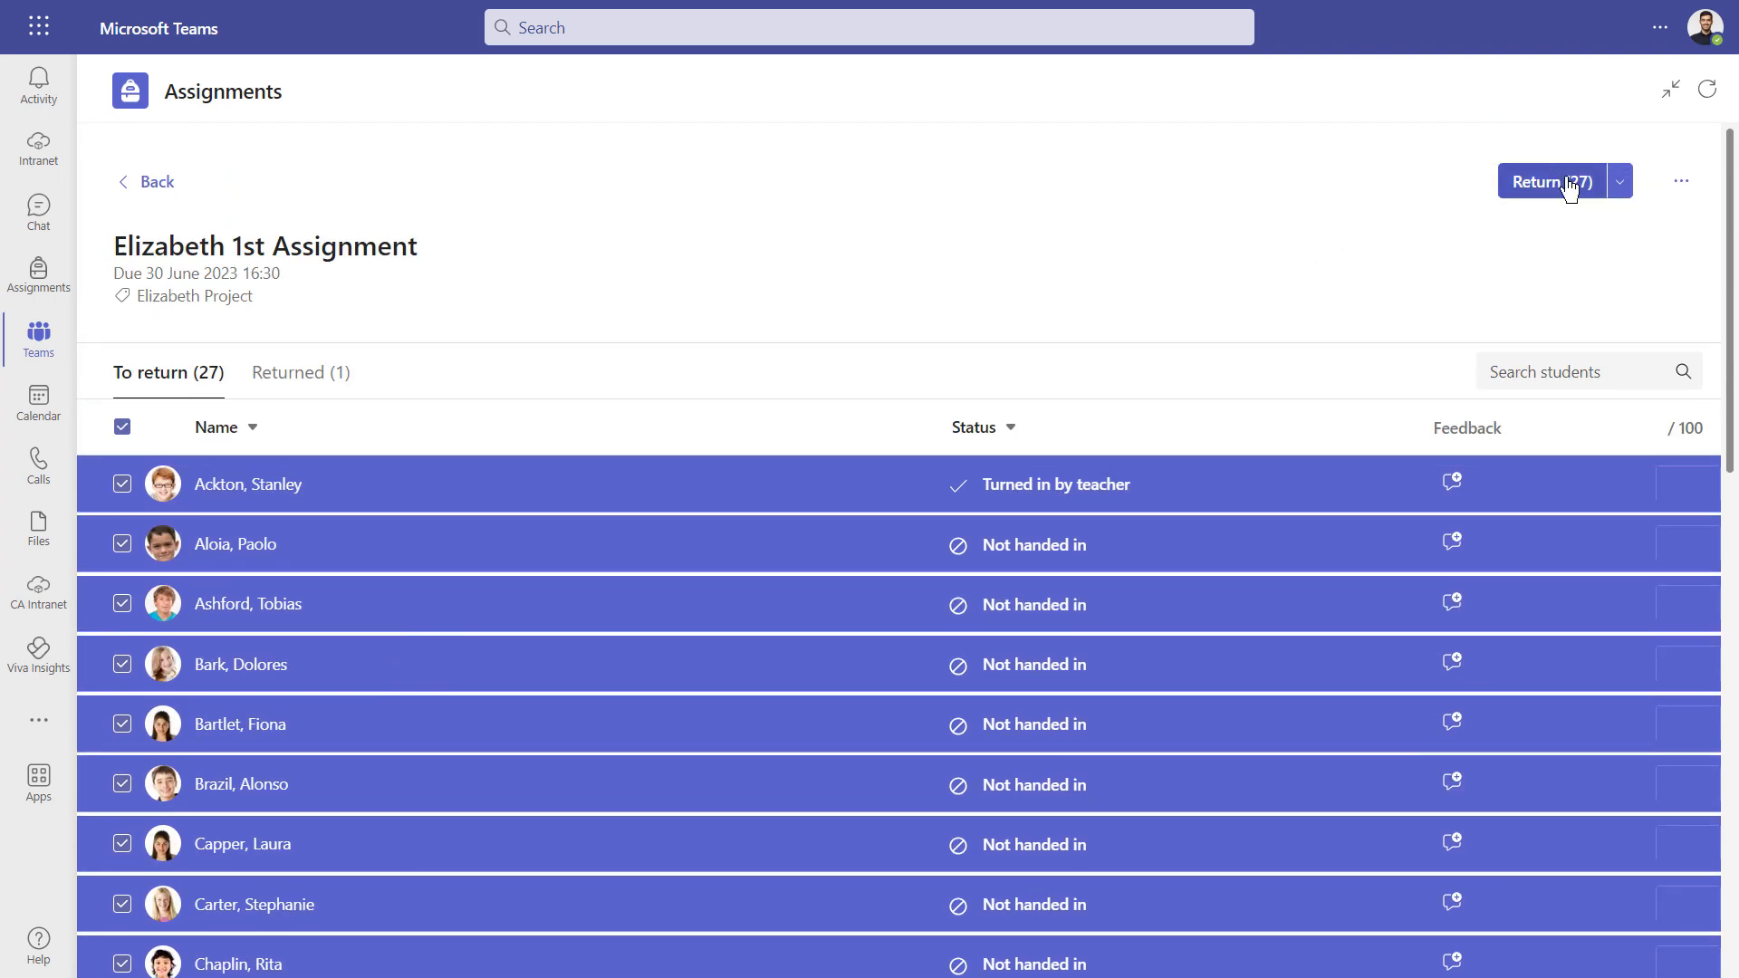
left_click(1622, 185)
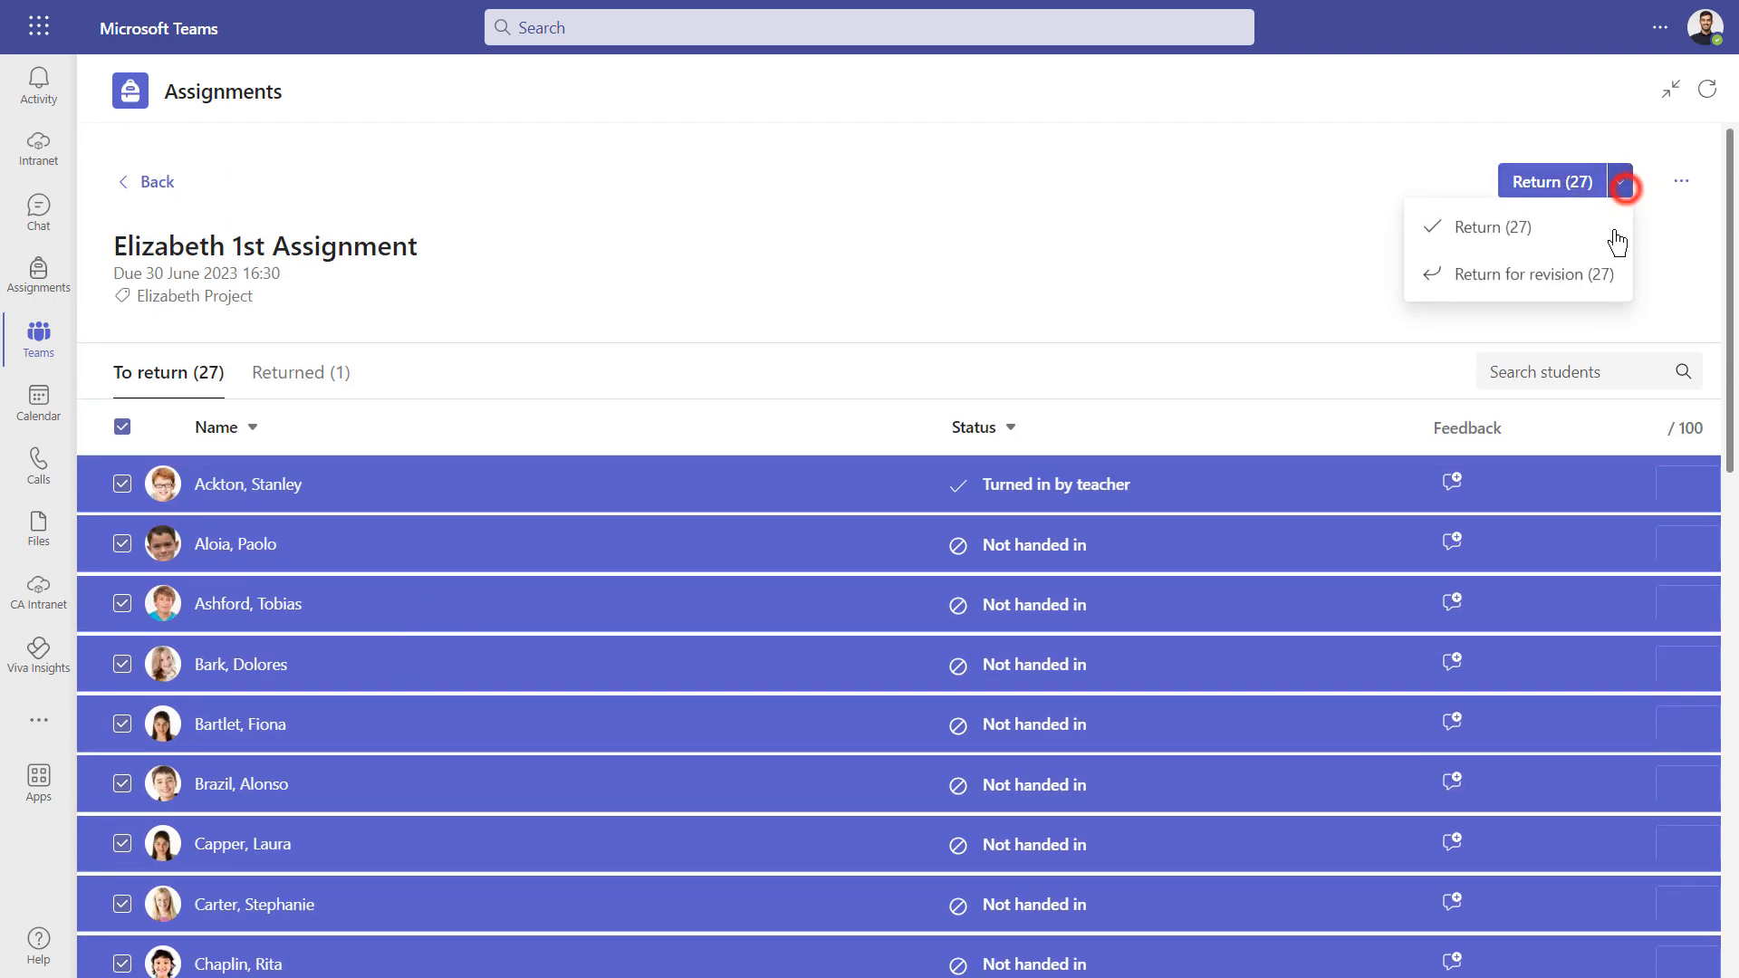
left_click(1554, 277)
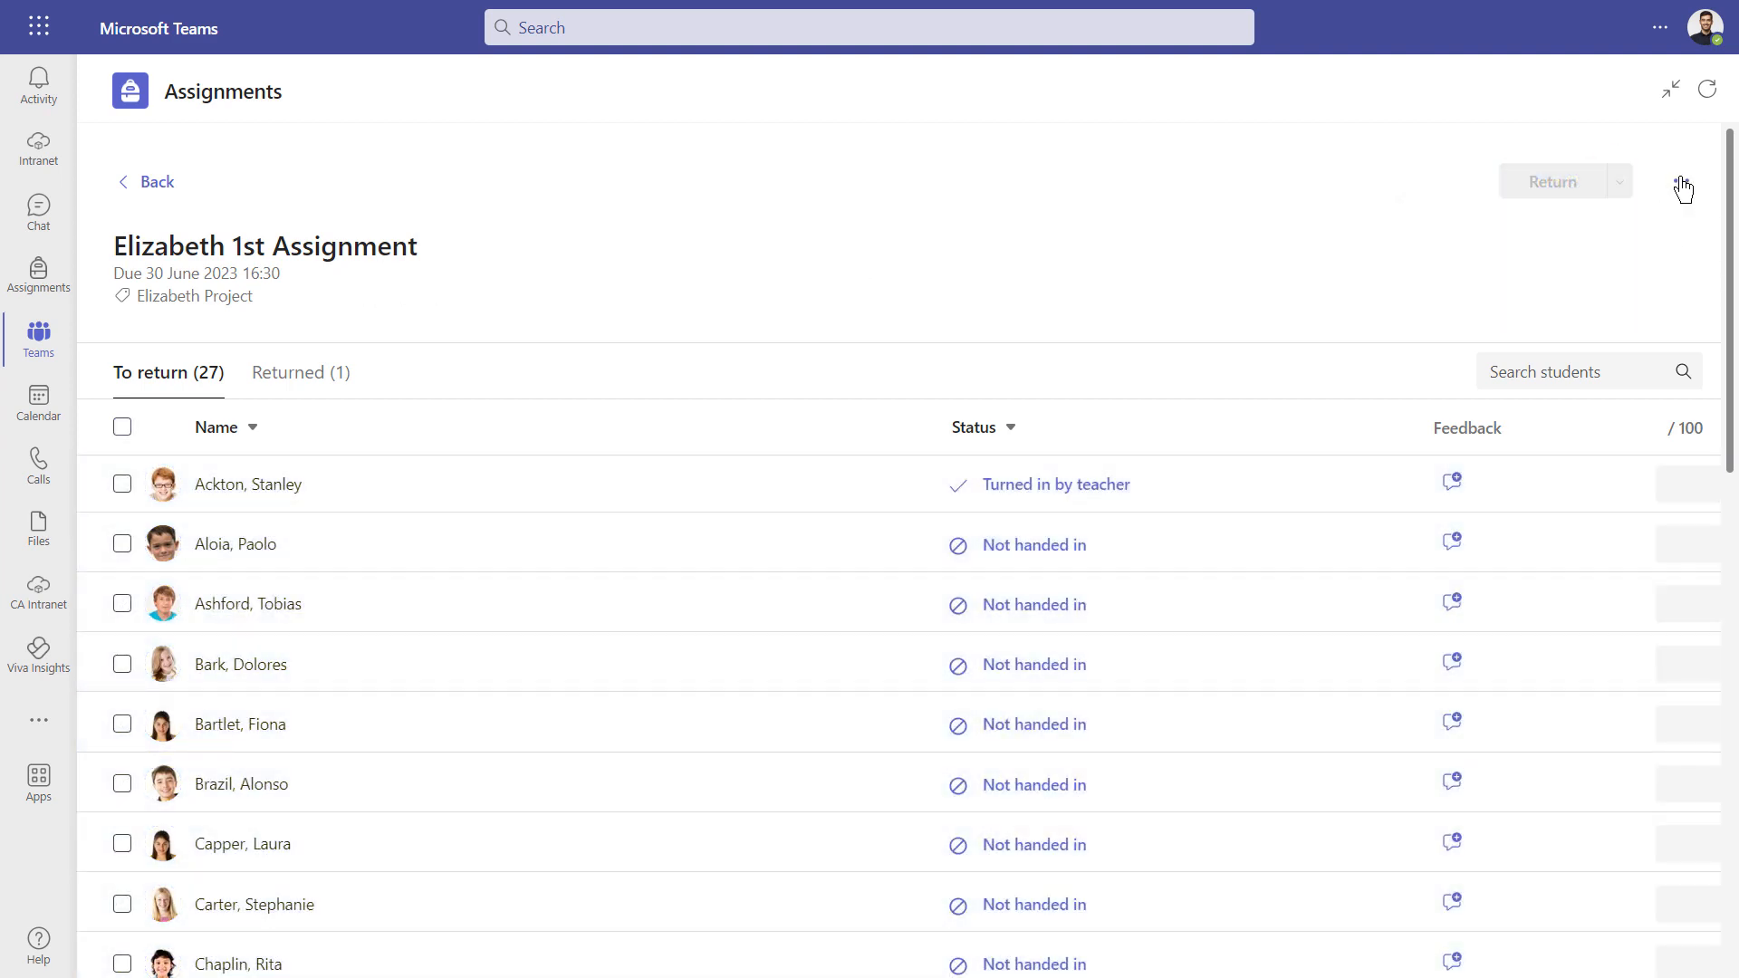
Try to mark Elizabeth 1st Assignment as inactive from its grading page.
left_click(1680, 183)
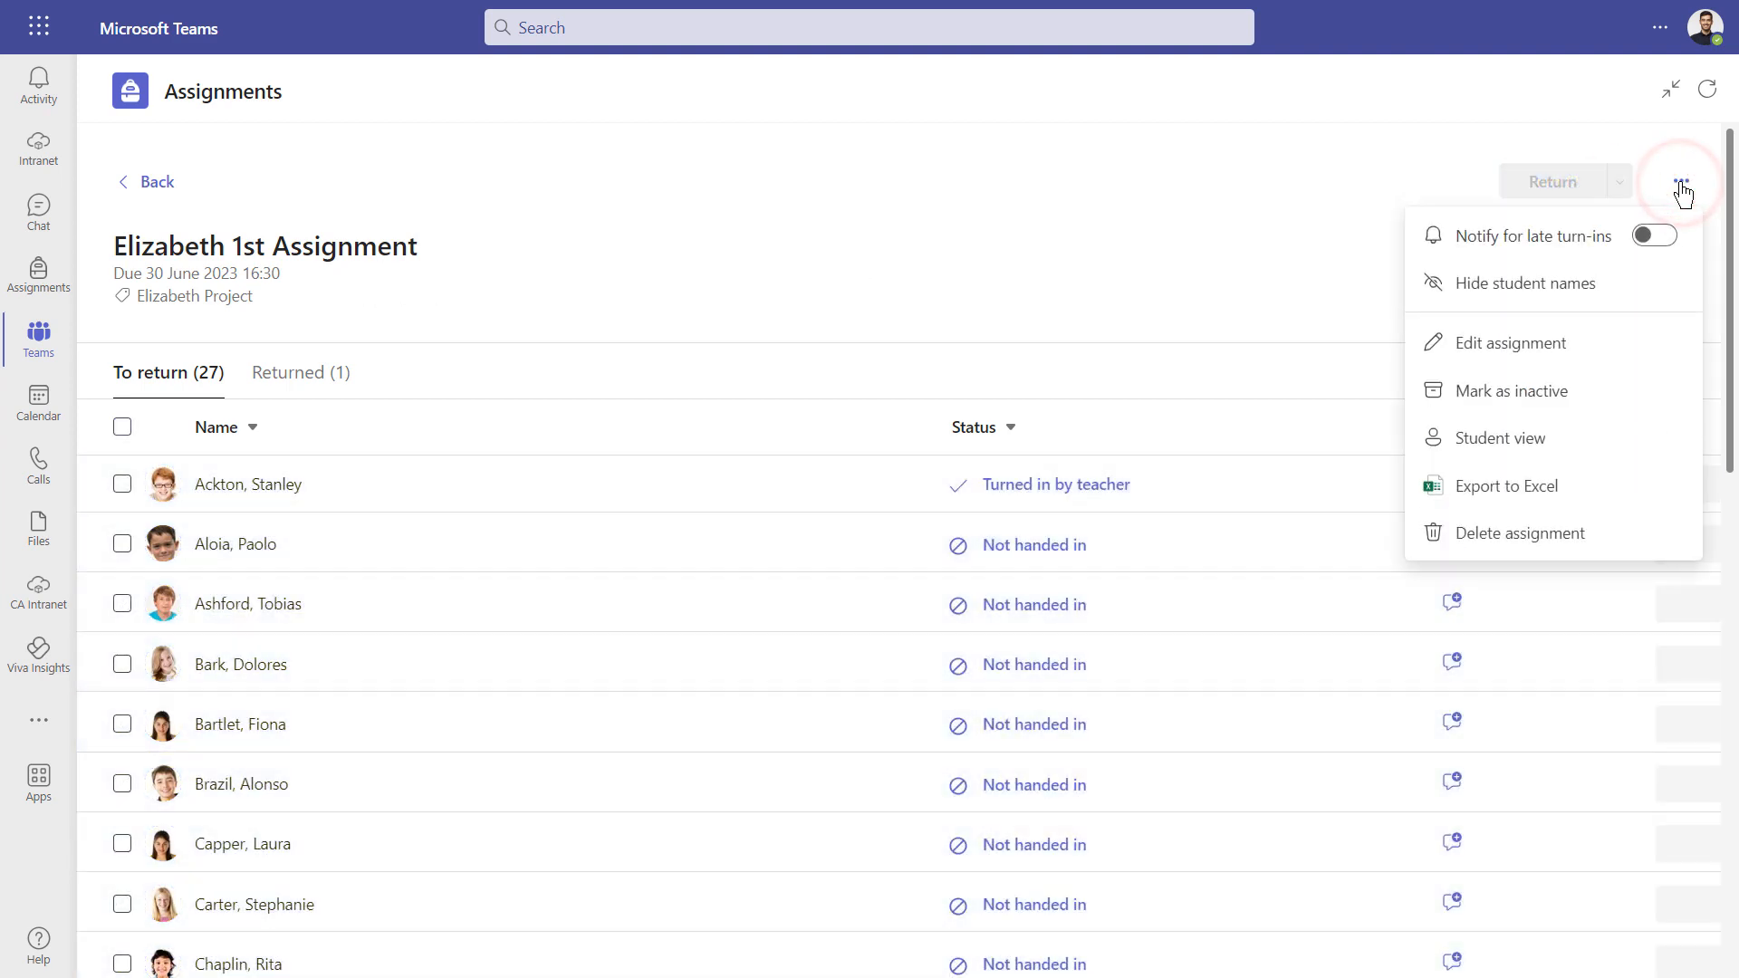
left_click(1510, 396)
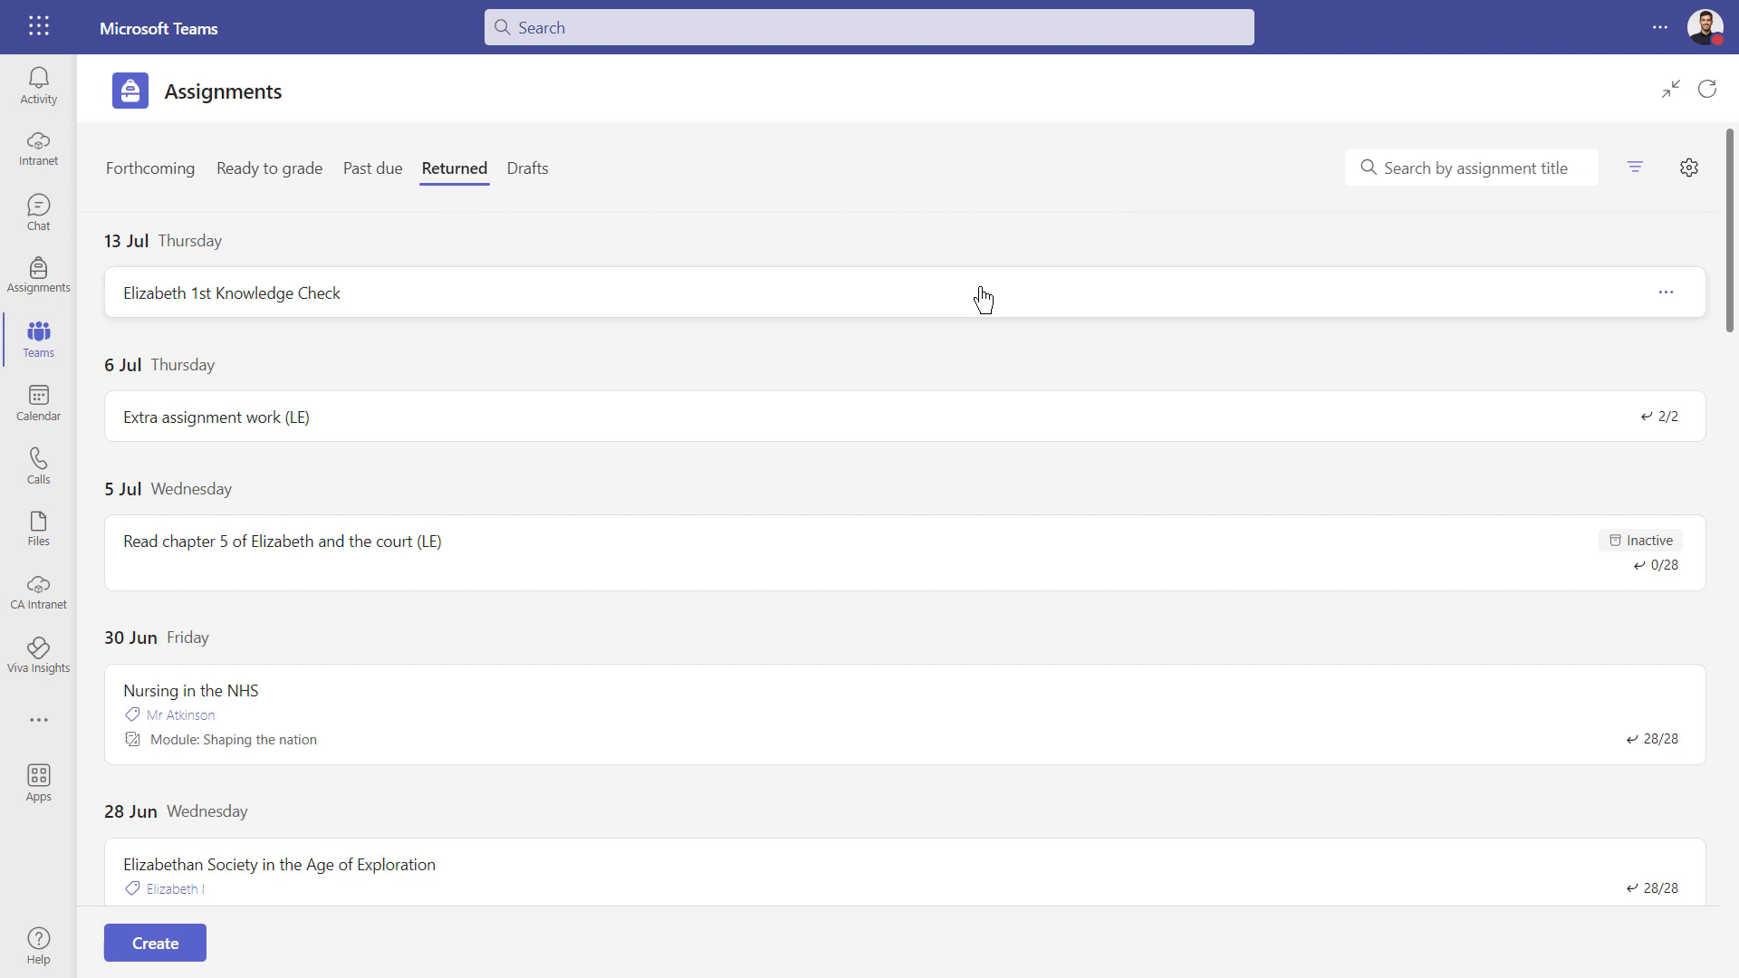
Copy the link to the returned Elizabeth 1st Knowledge Check and check which classes it can be duplicated to.
left_click(1667, 299)
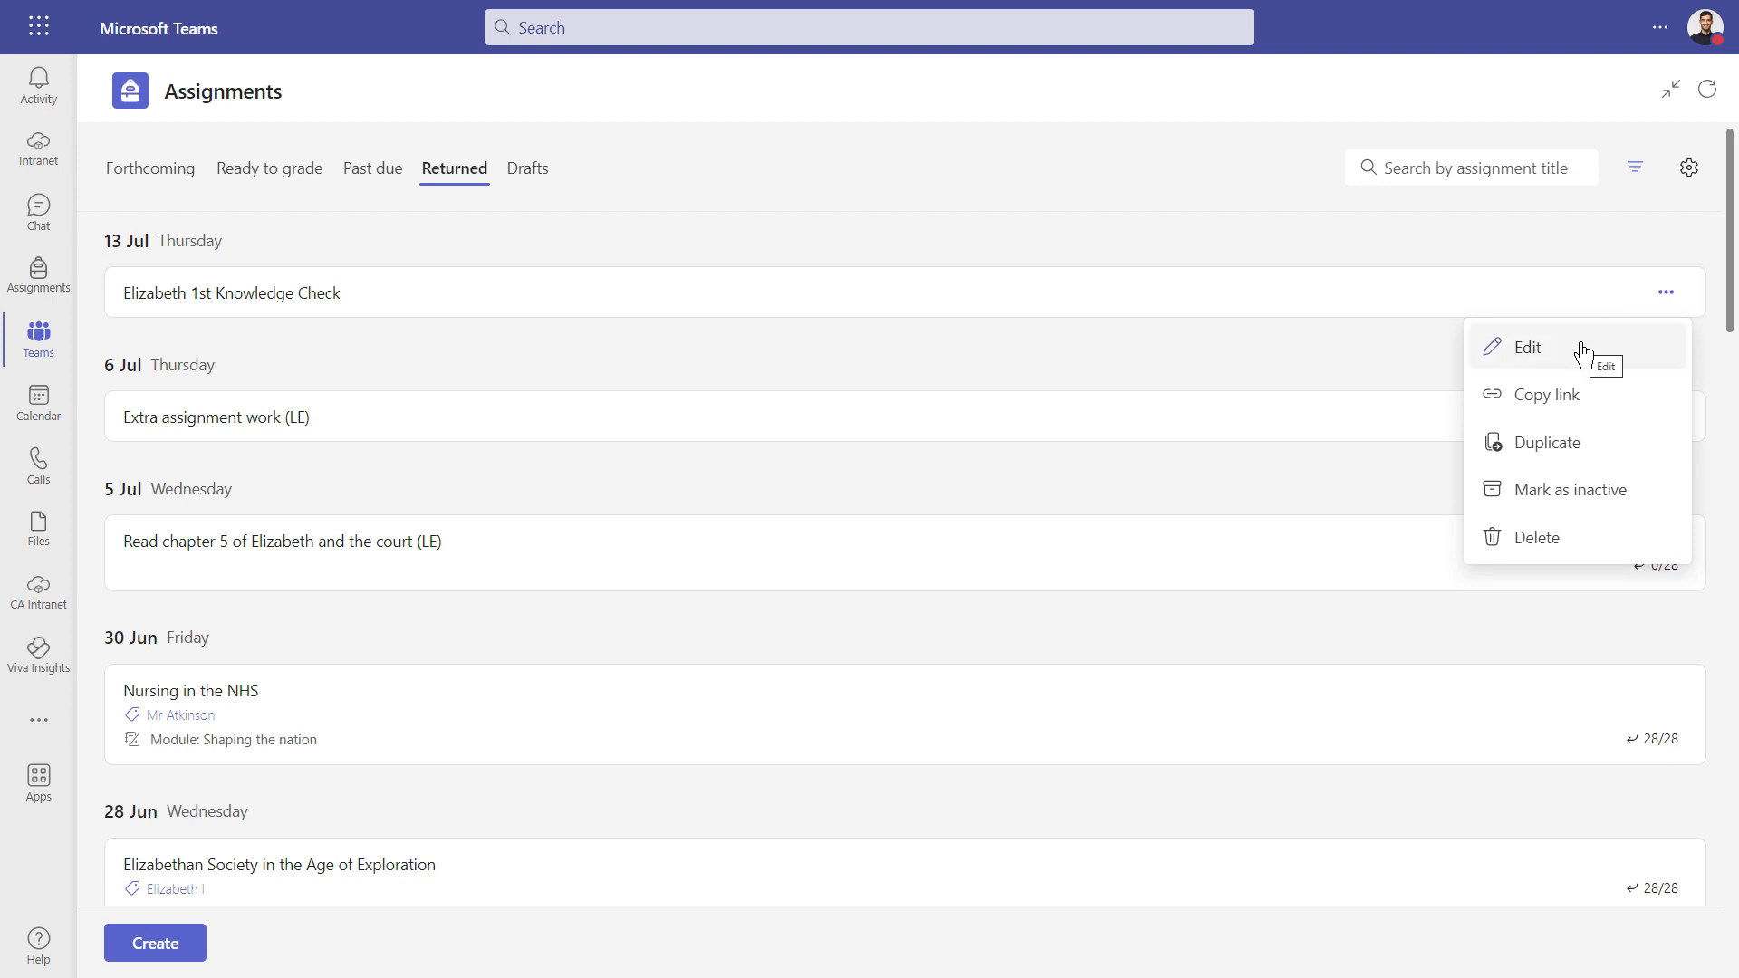
left_click(1546, 412)
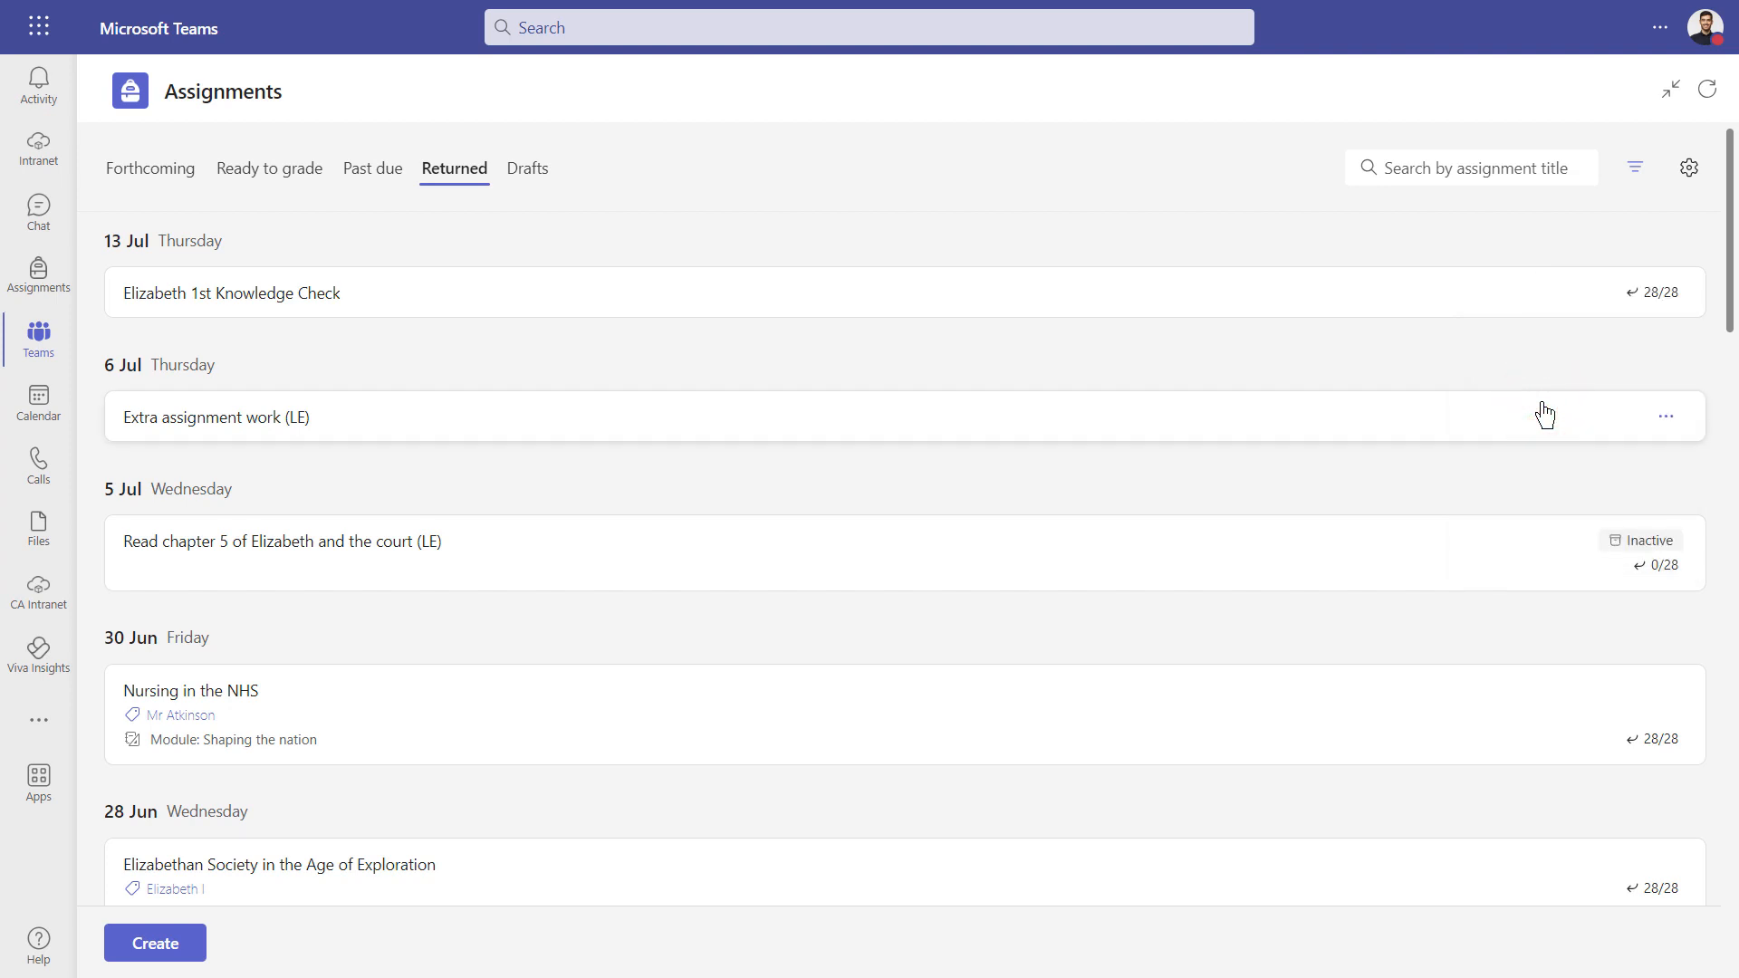
left_click(1665, 291)
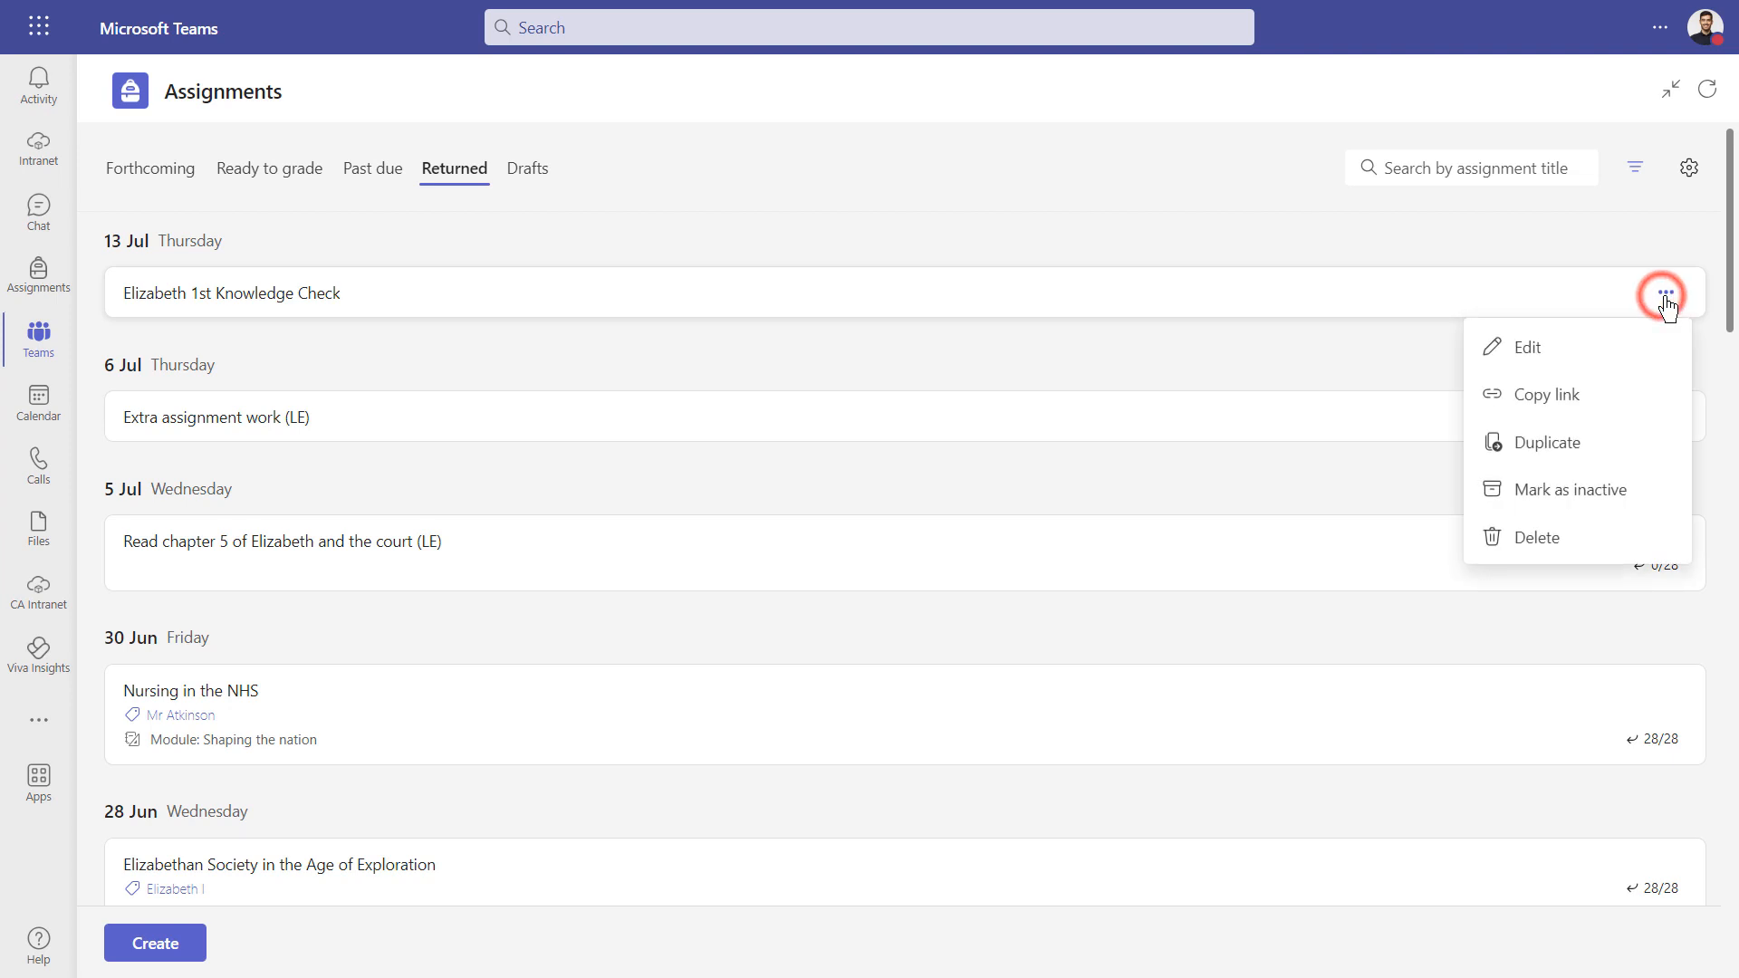
left_click(1537, 460)
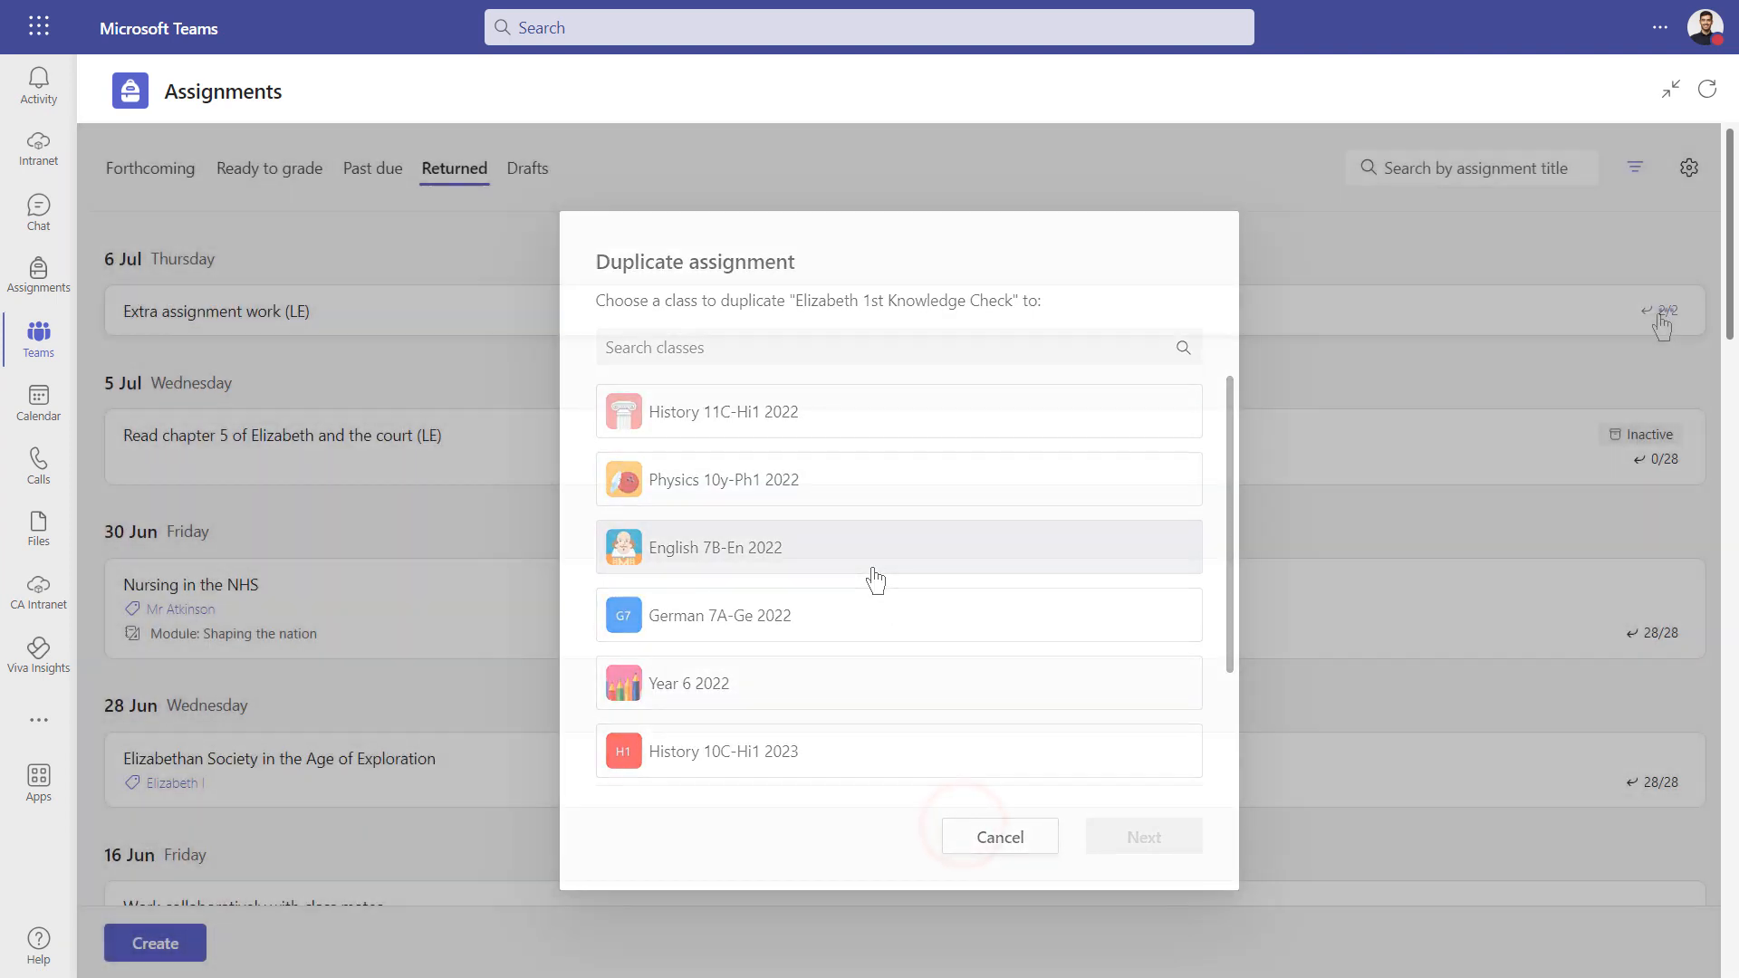
Try to mark the returned Extra assignment work (LE) as inactive.
left_click(1665, 310)
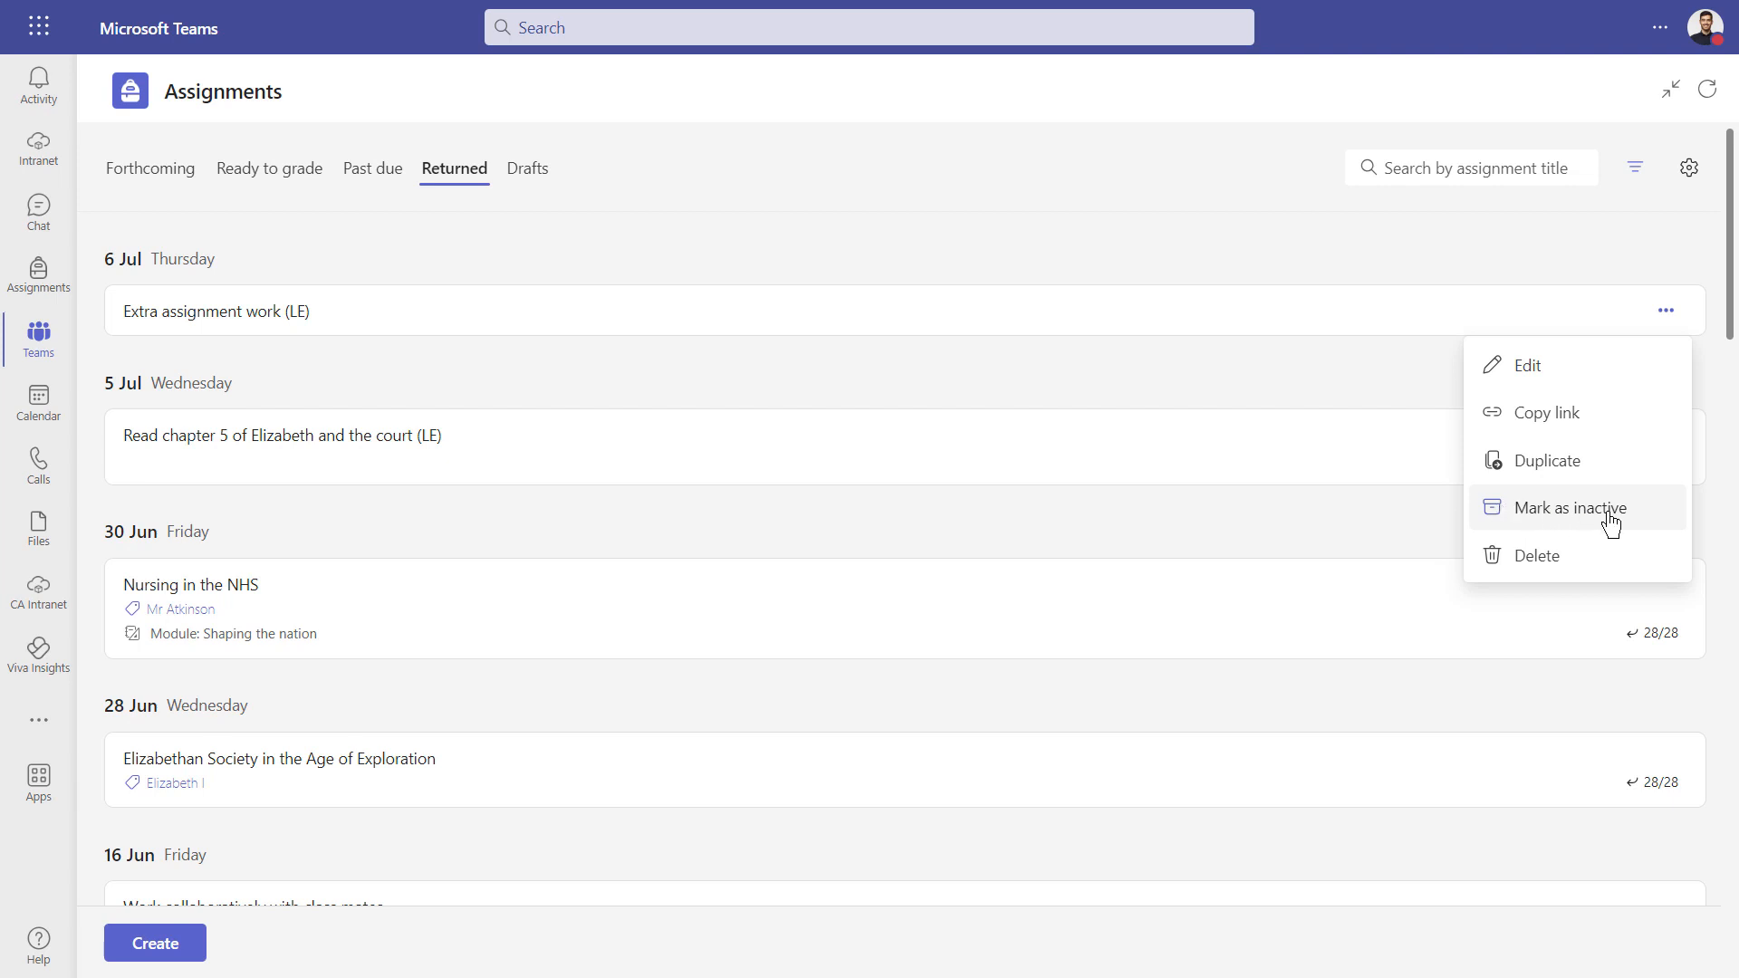
left_click(1537, 514)
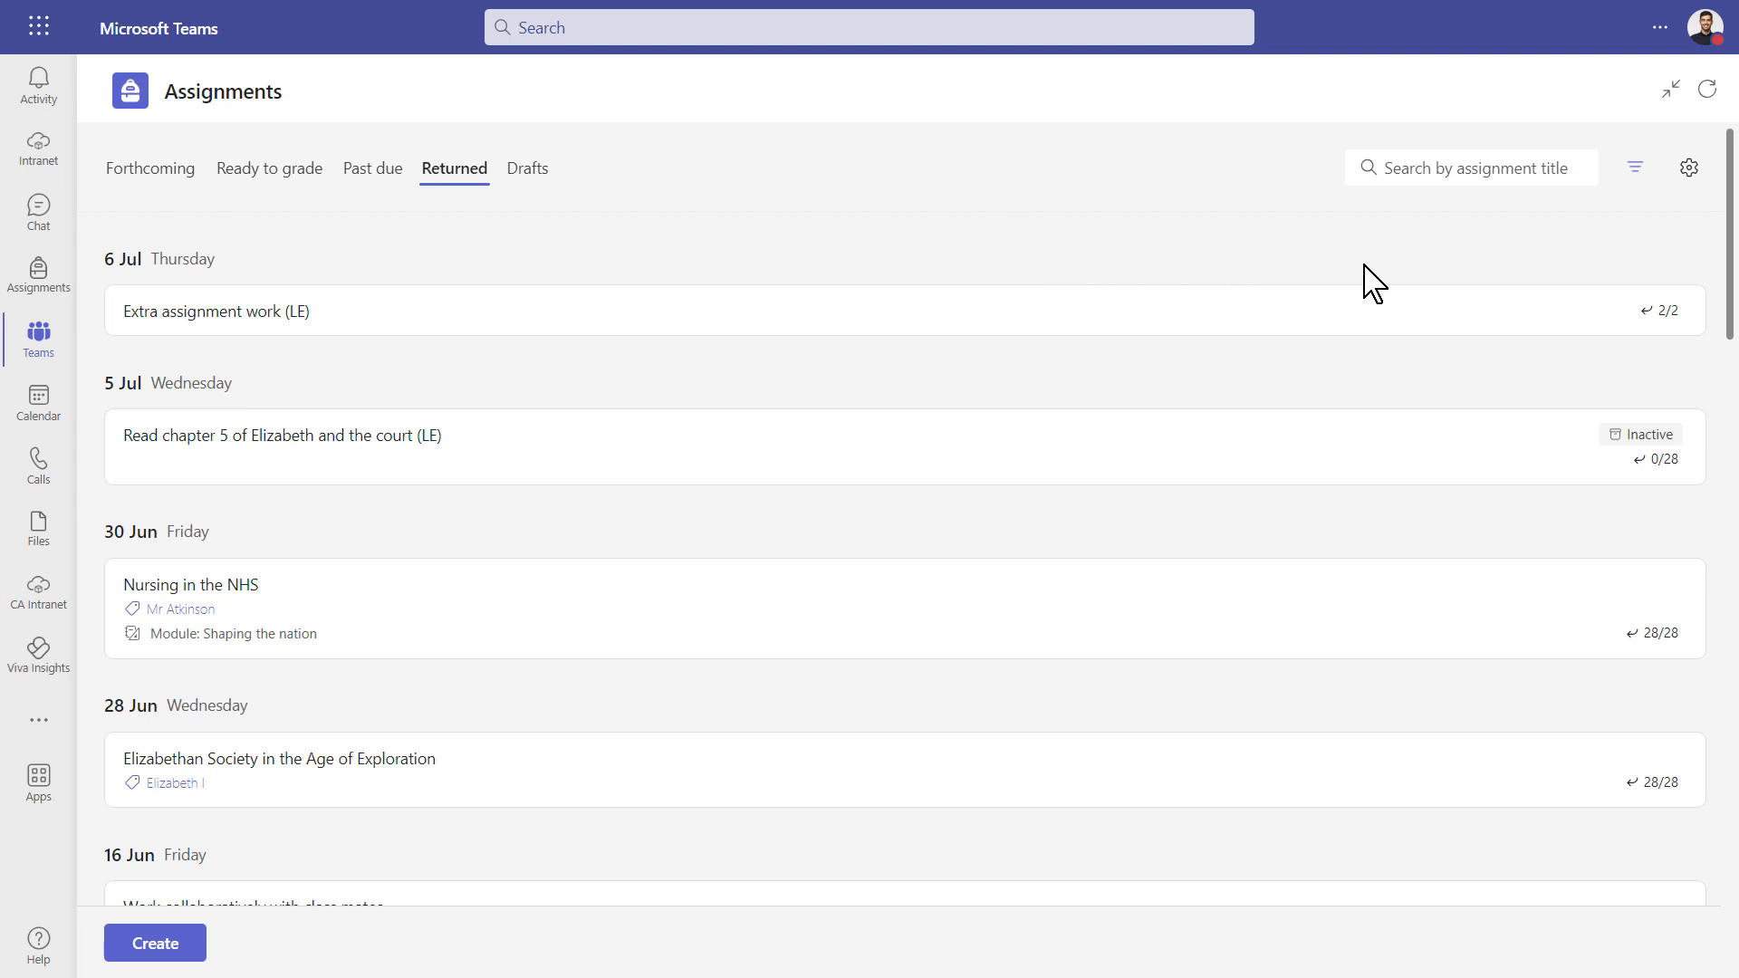
In the assignment settings, check the weighted grading categories and allow students to view their average grade and trend over time.
left_click(1690, 172)
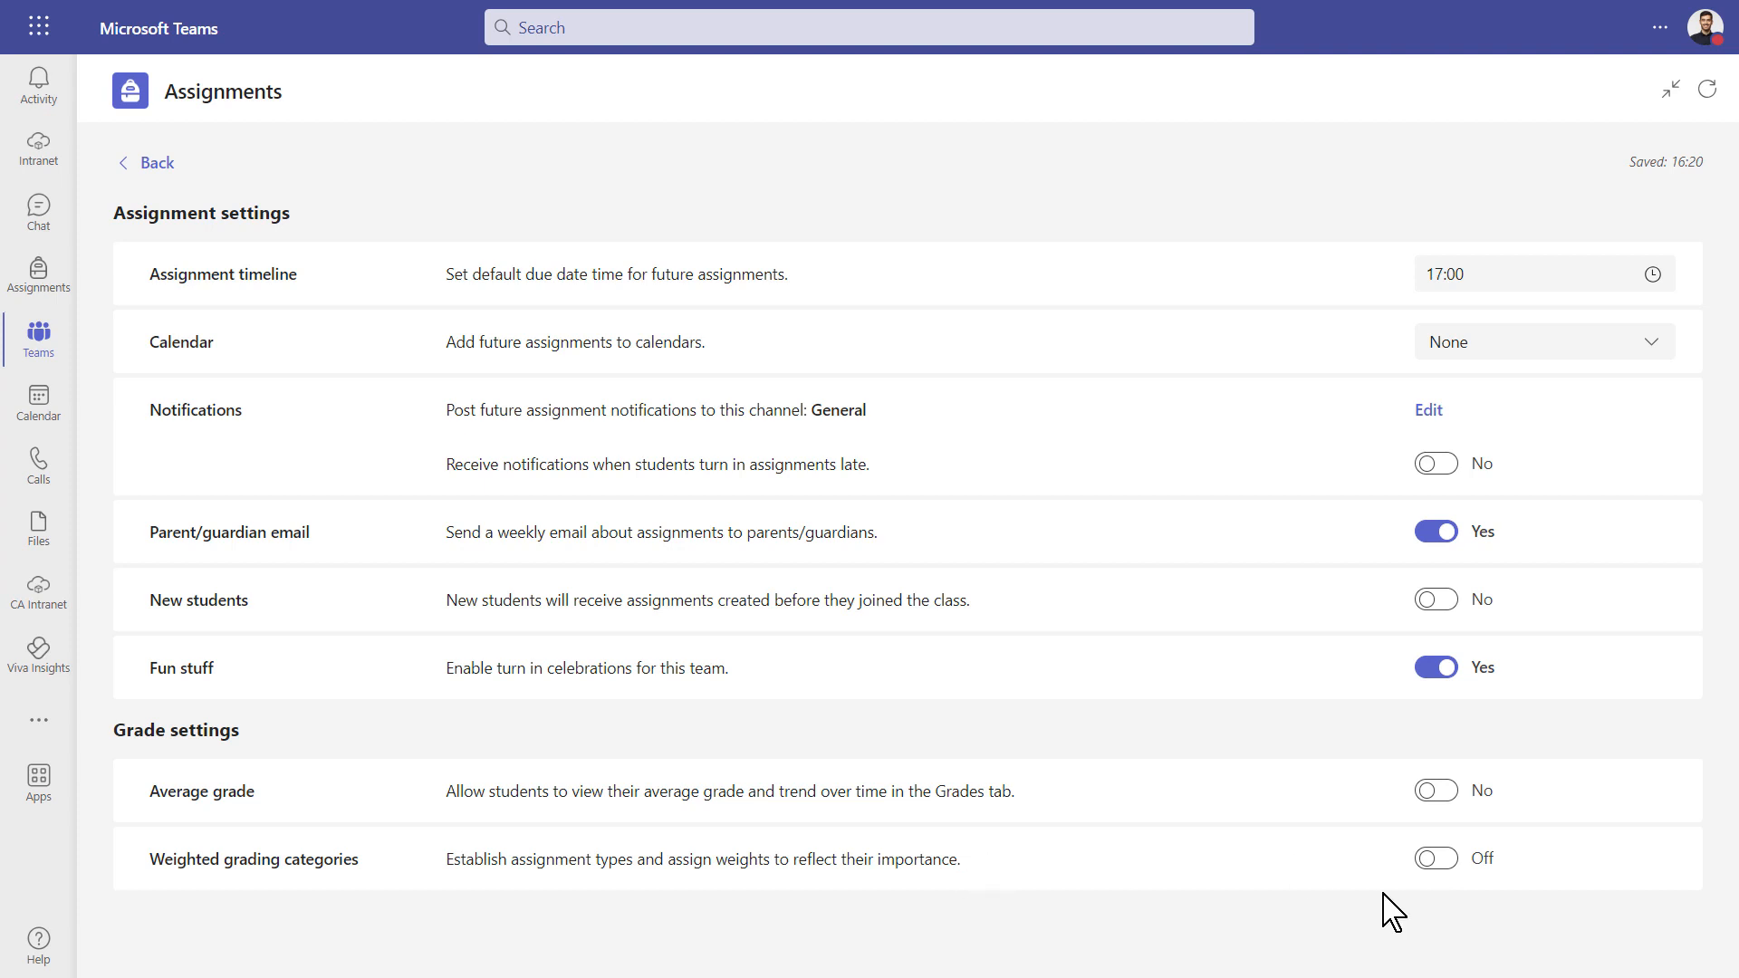
left_click(1437, 860)
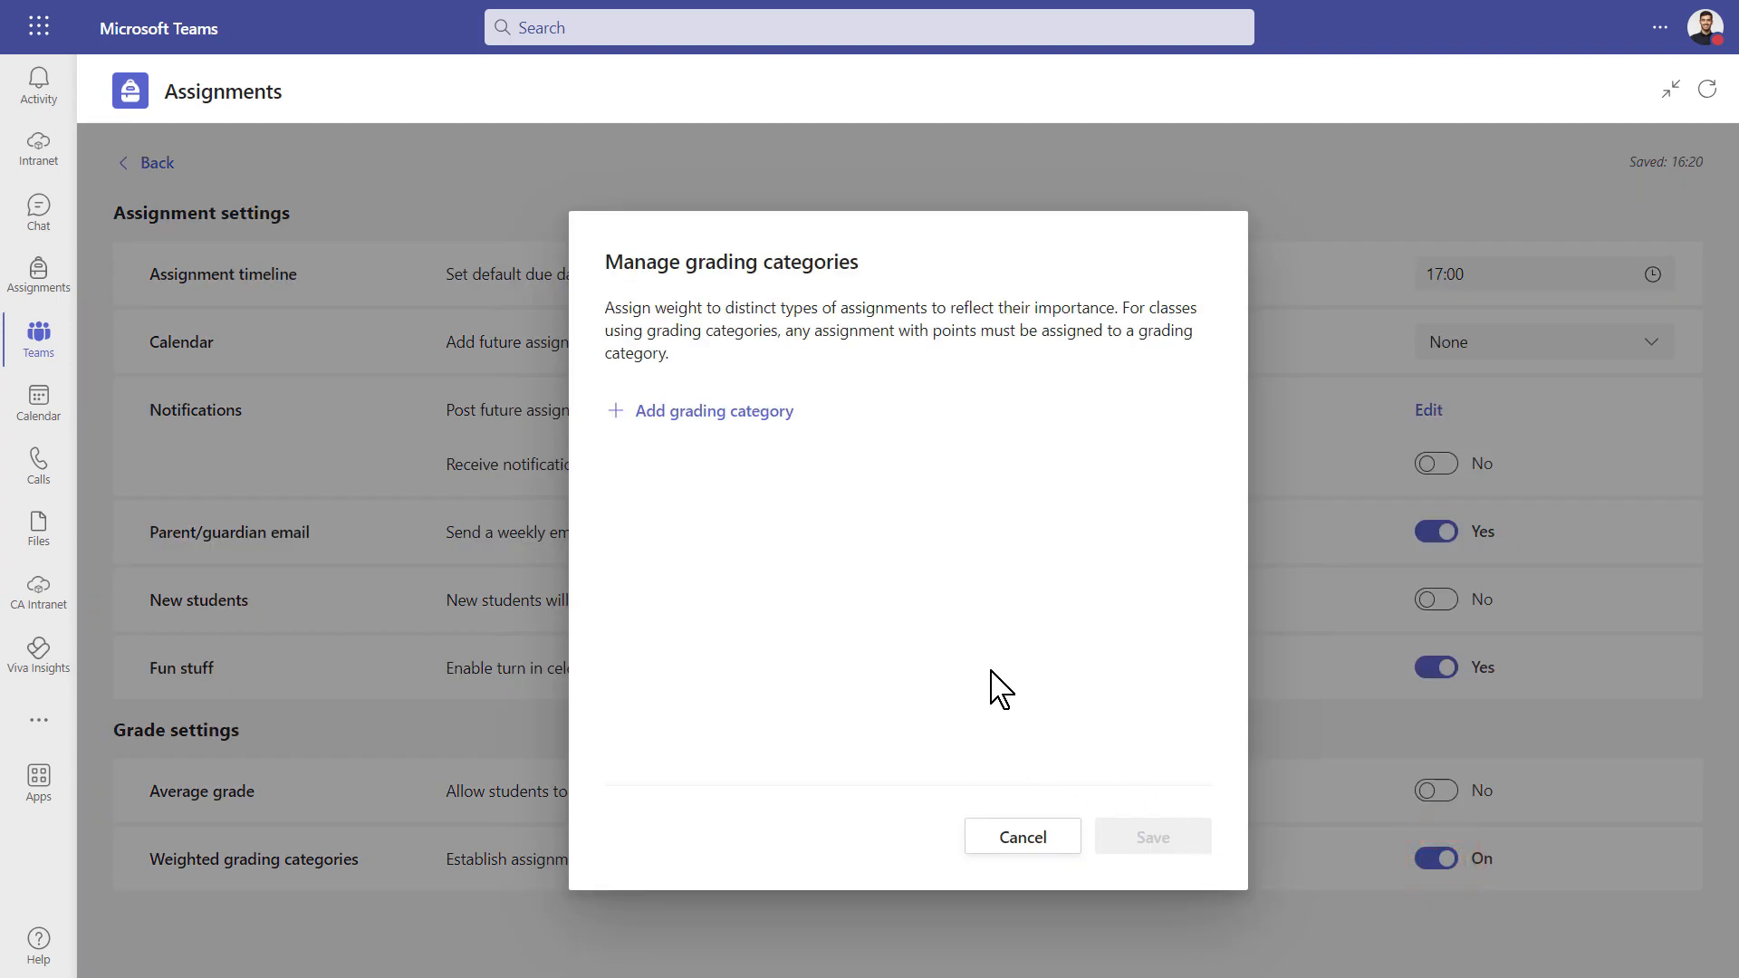
left_click(999, 835)
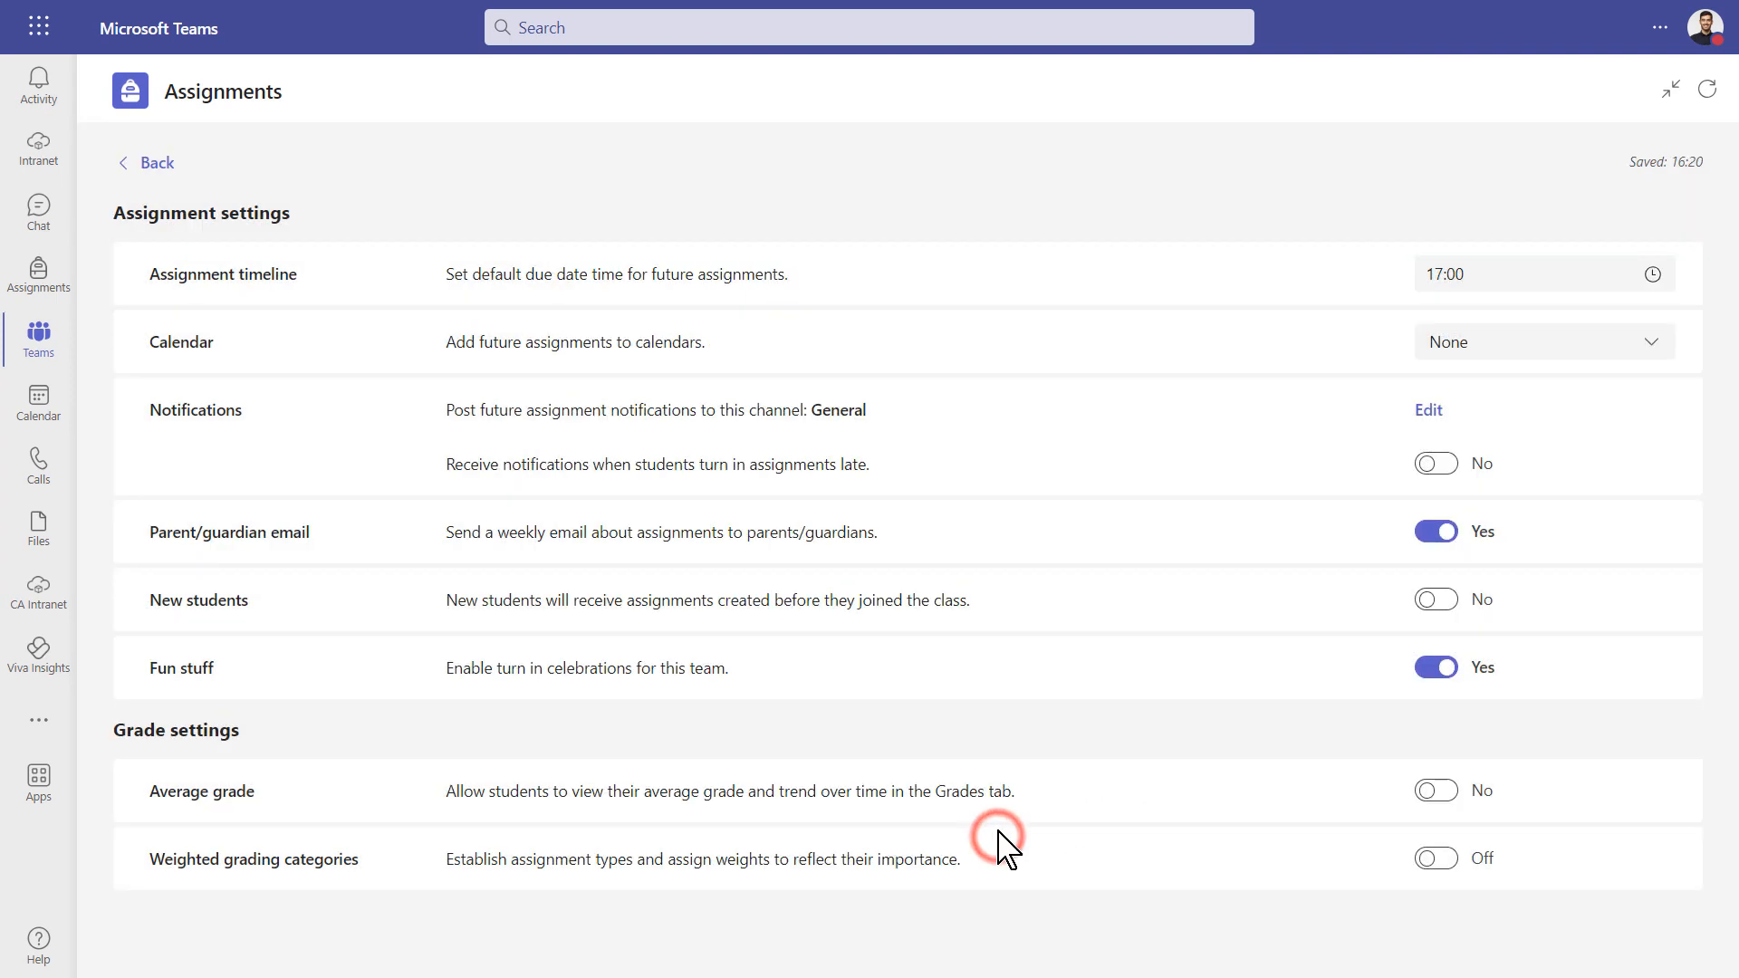
left_click(1440, 792)
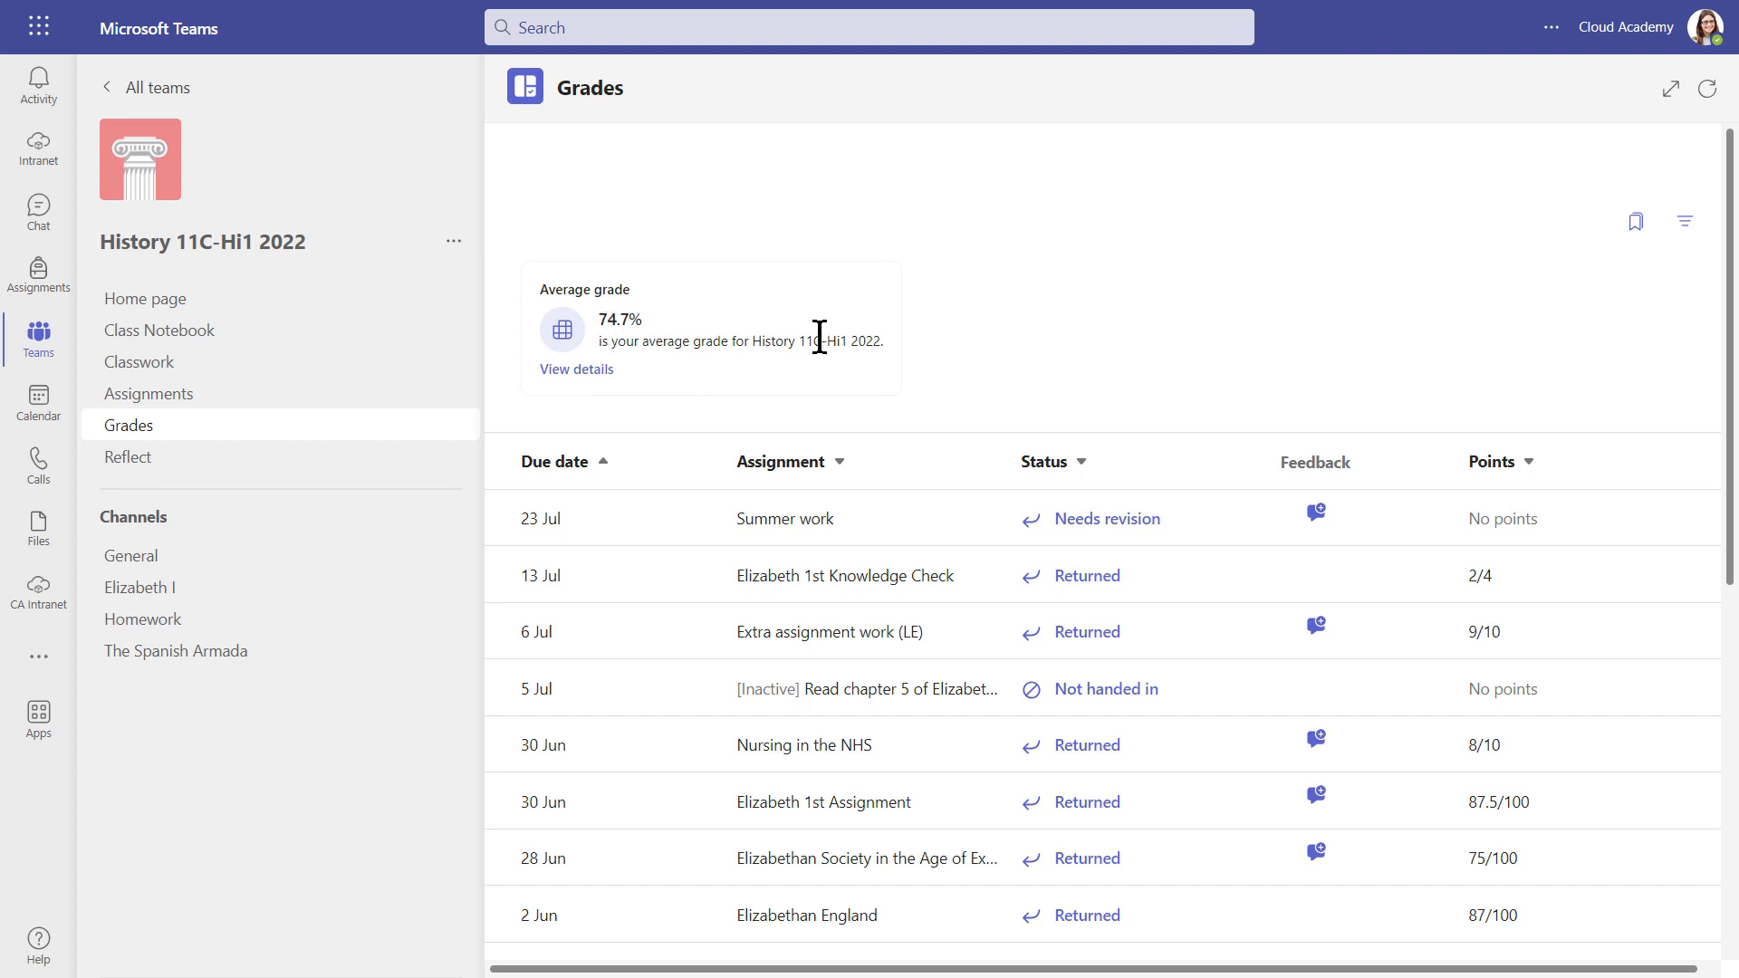
View the details of the student's average grade for History 11C-Hi1 2022.
left_click(570, 370)
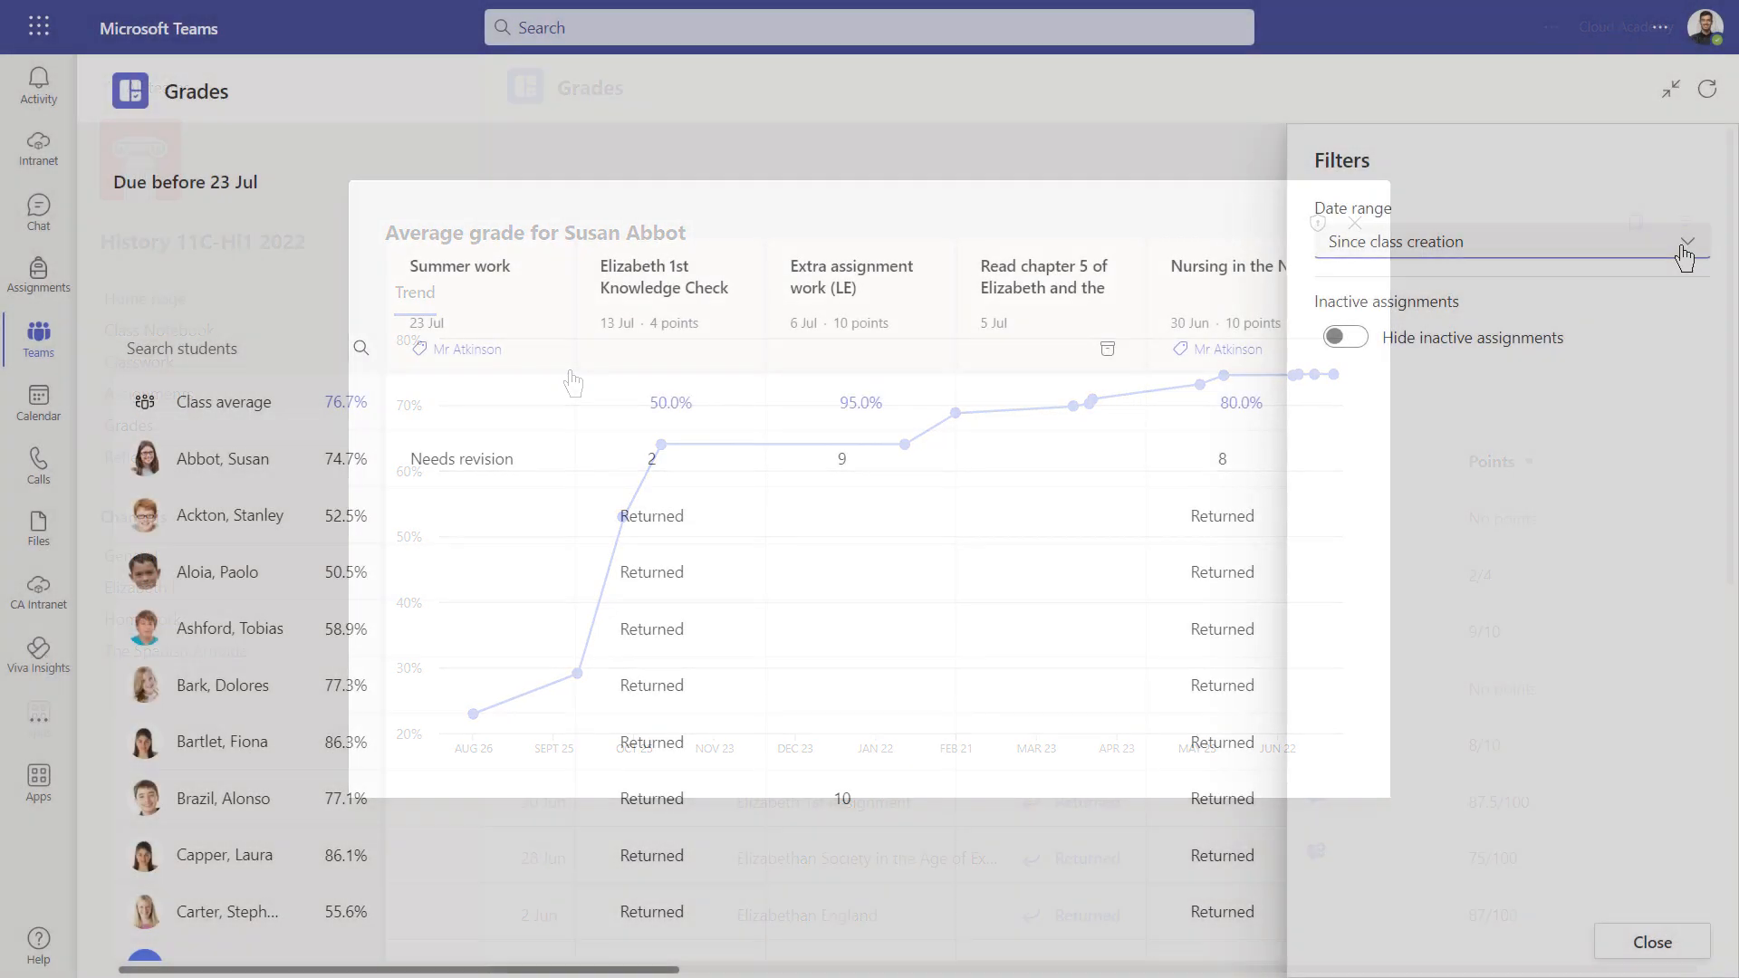
Filter the class grades to the last 28 days and hide inactive assignments.
left_click(1685, 241)
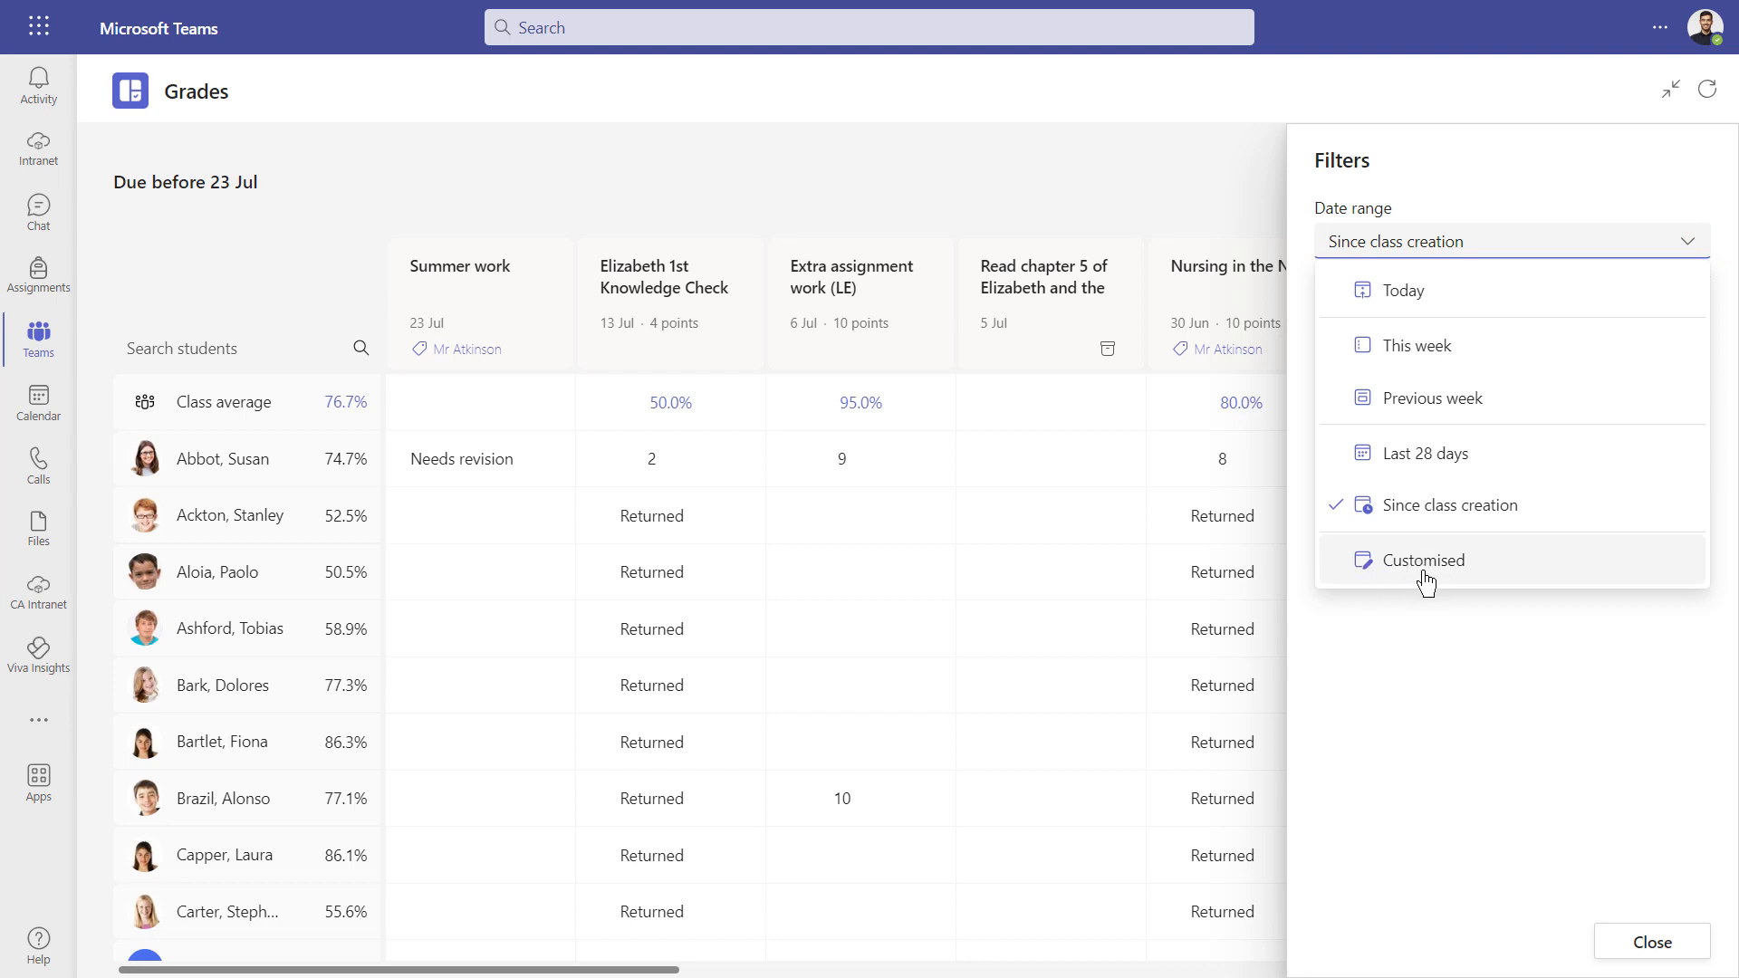
left_click(1432, 463)
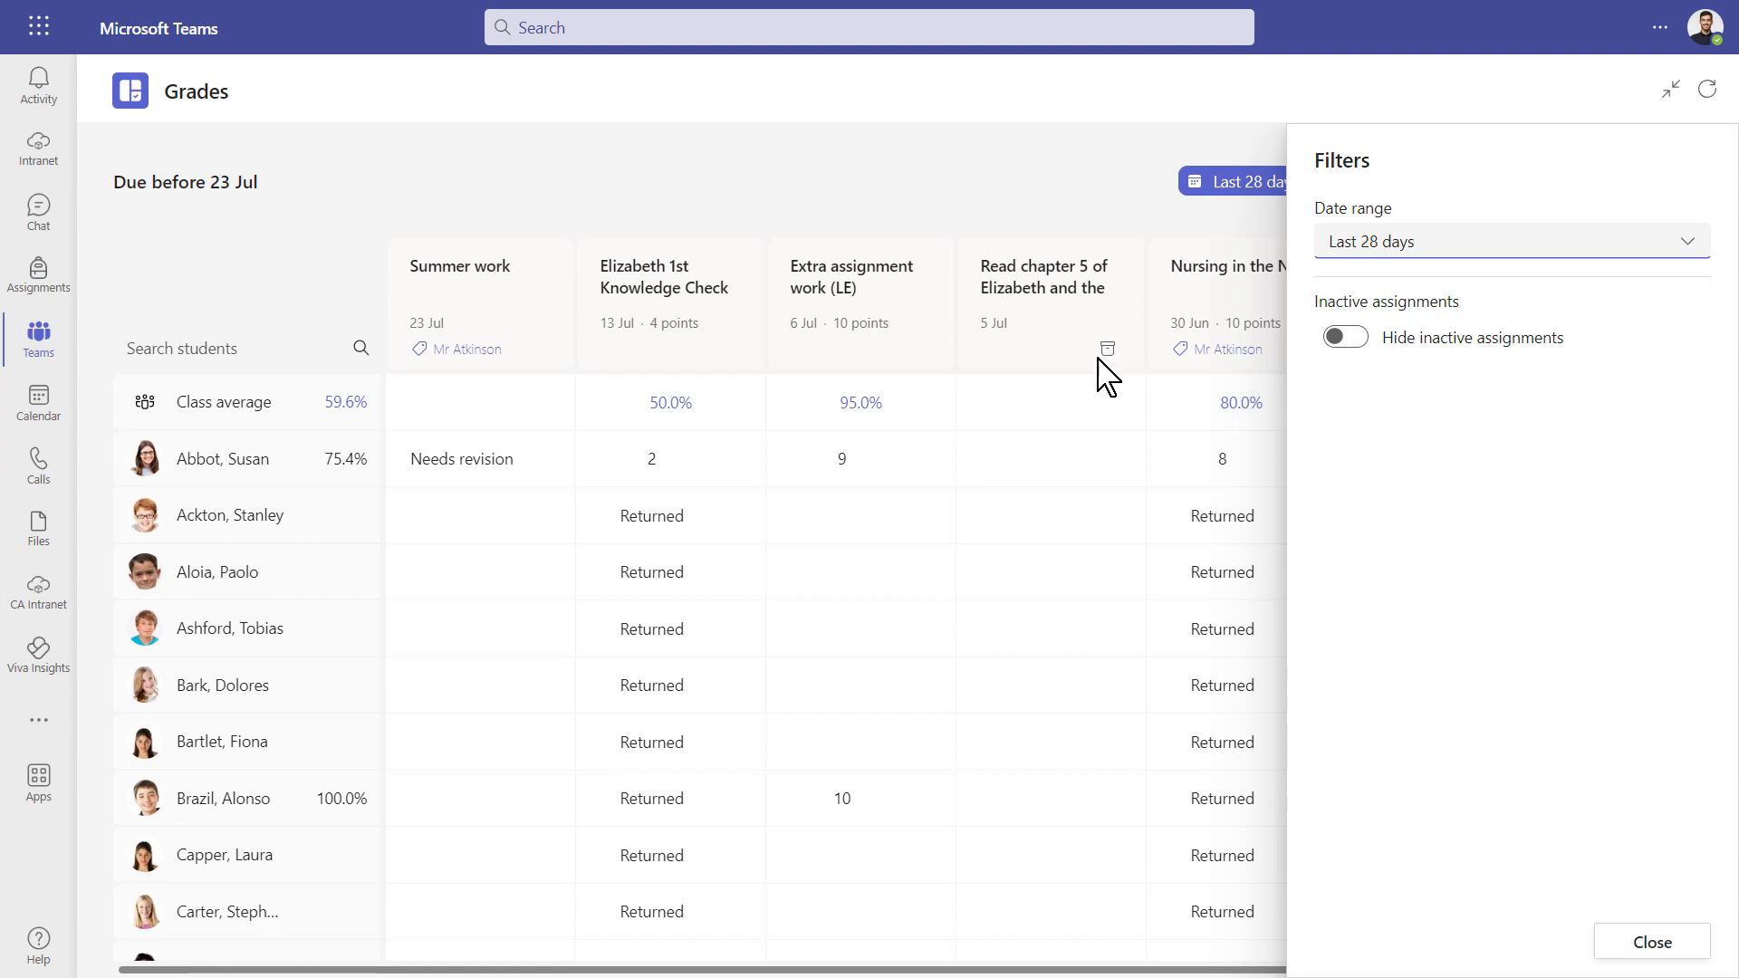
left_click(1341, 340)
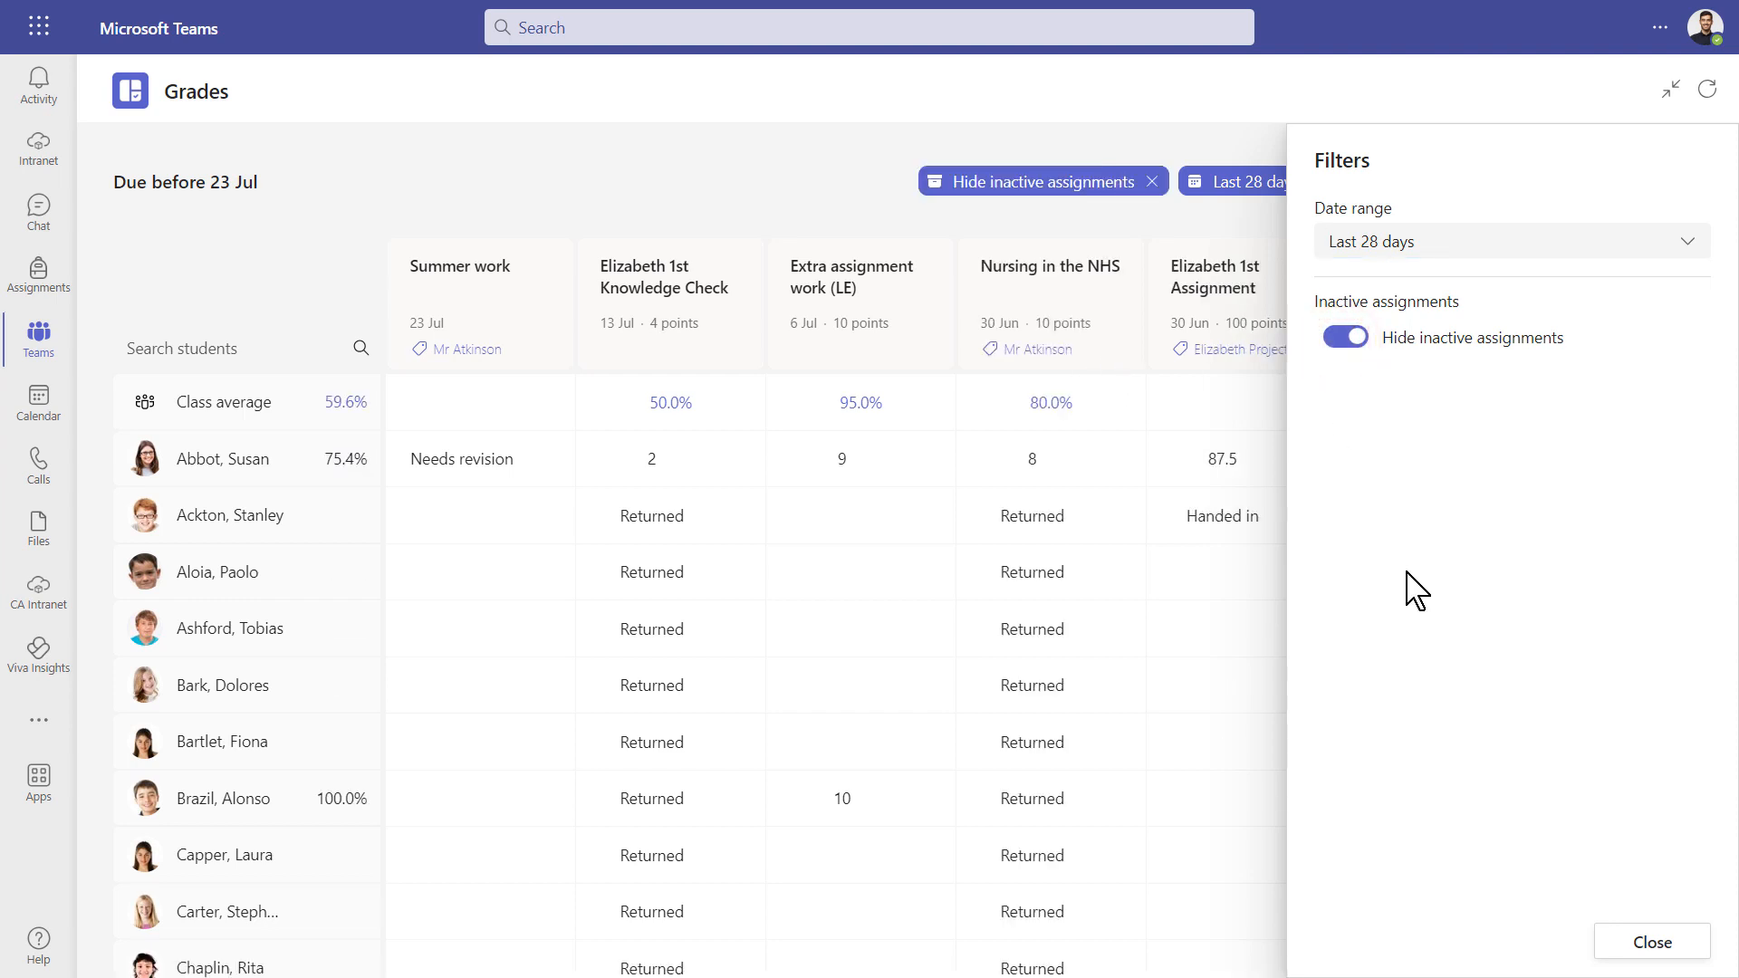
left_click(1612, 940)
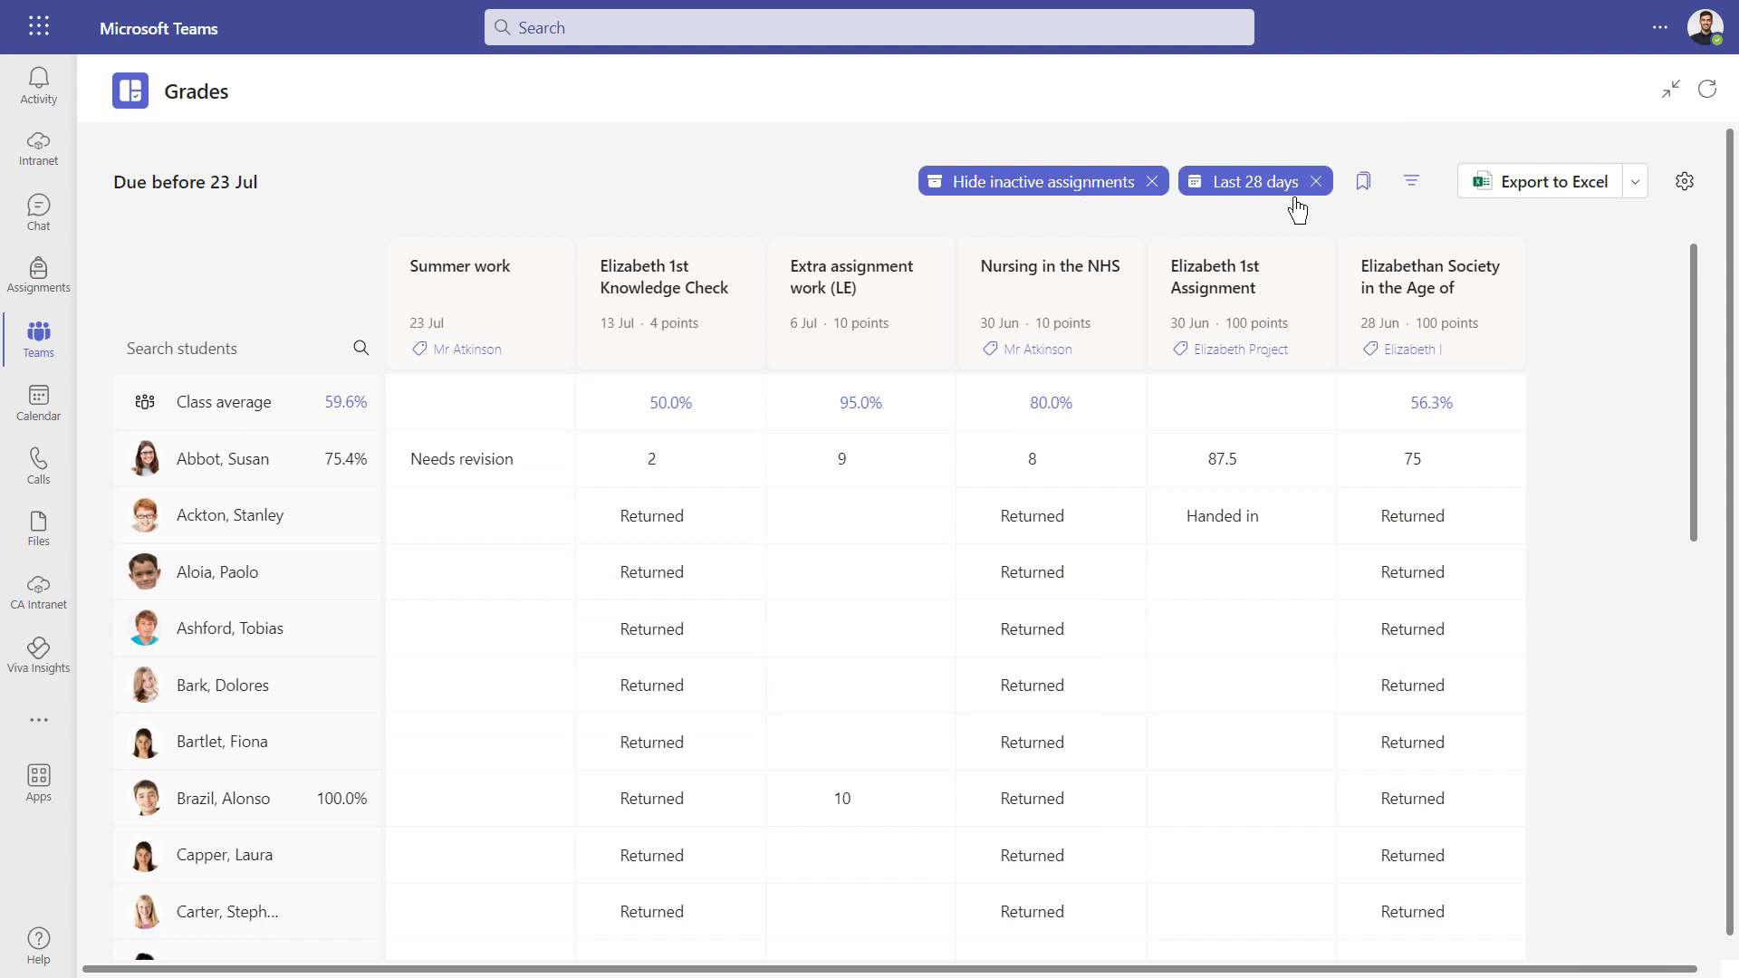
Bookmark the current grade filters under the name Last Month without making them the default.
left_click(1364, 185)
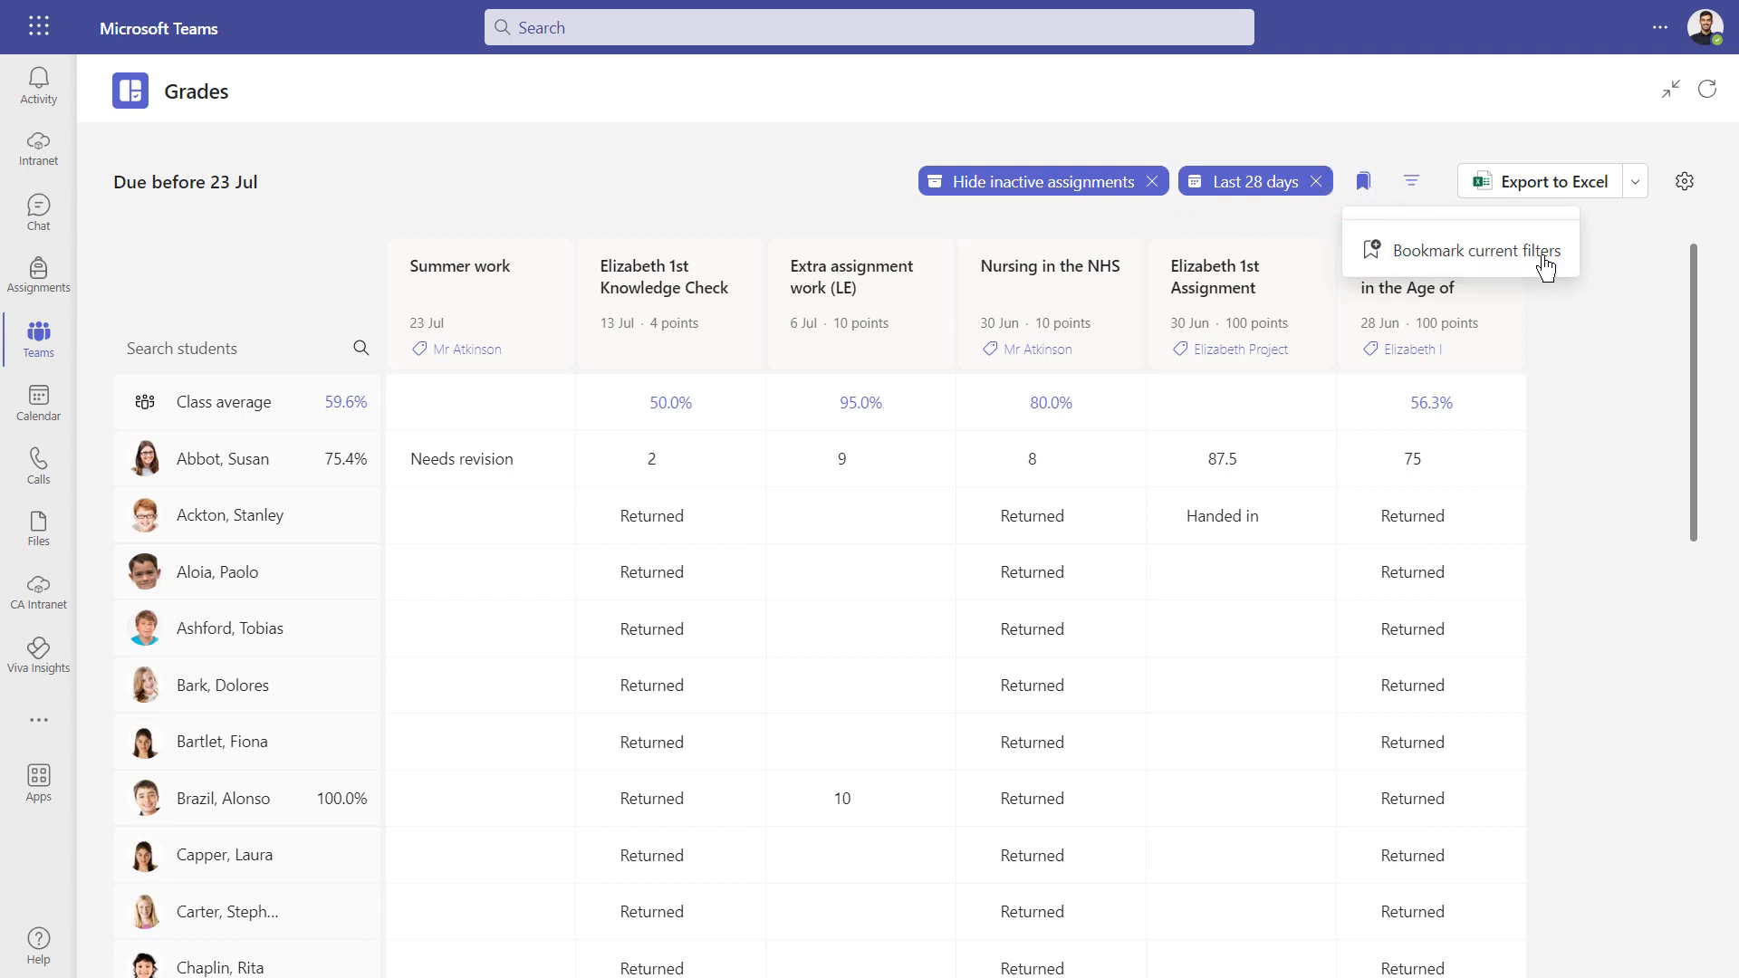
left_click(1468, 263)
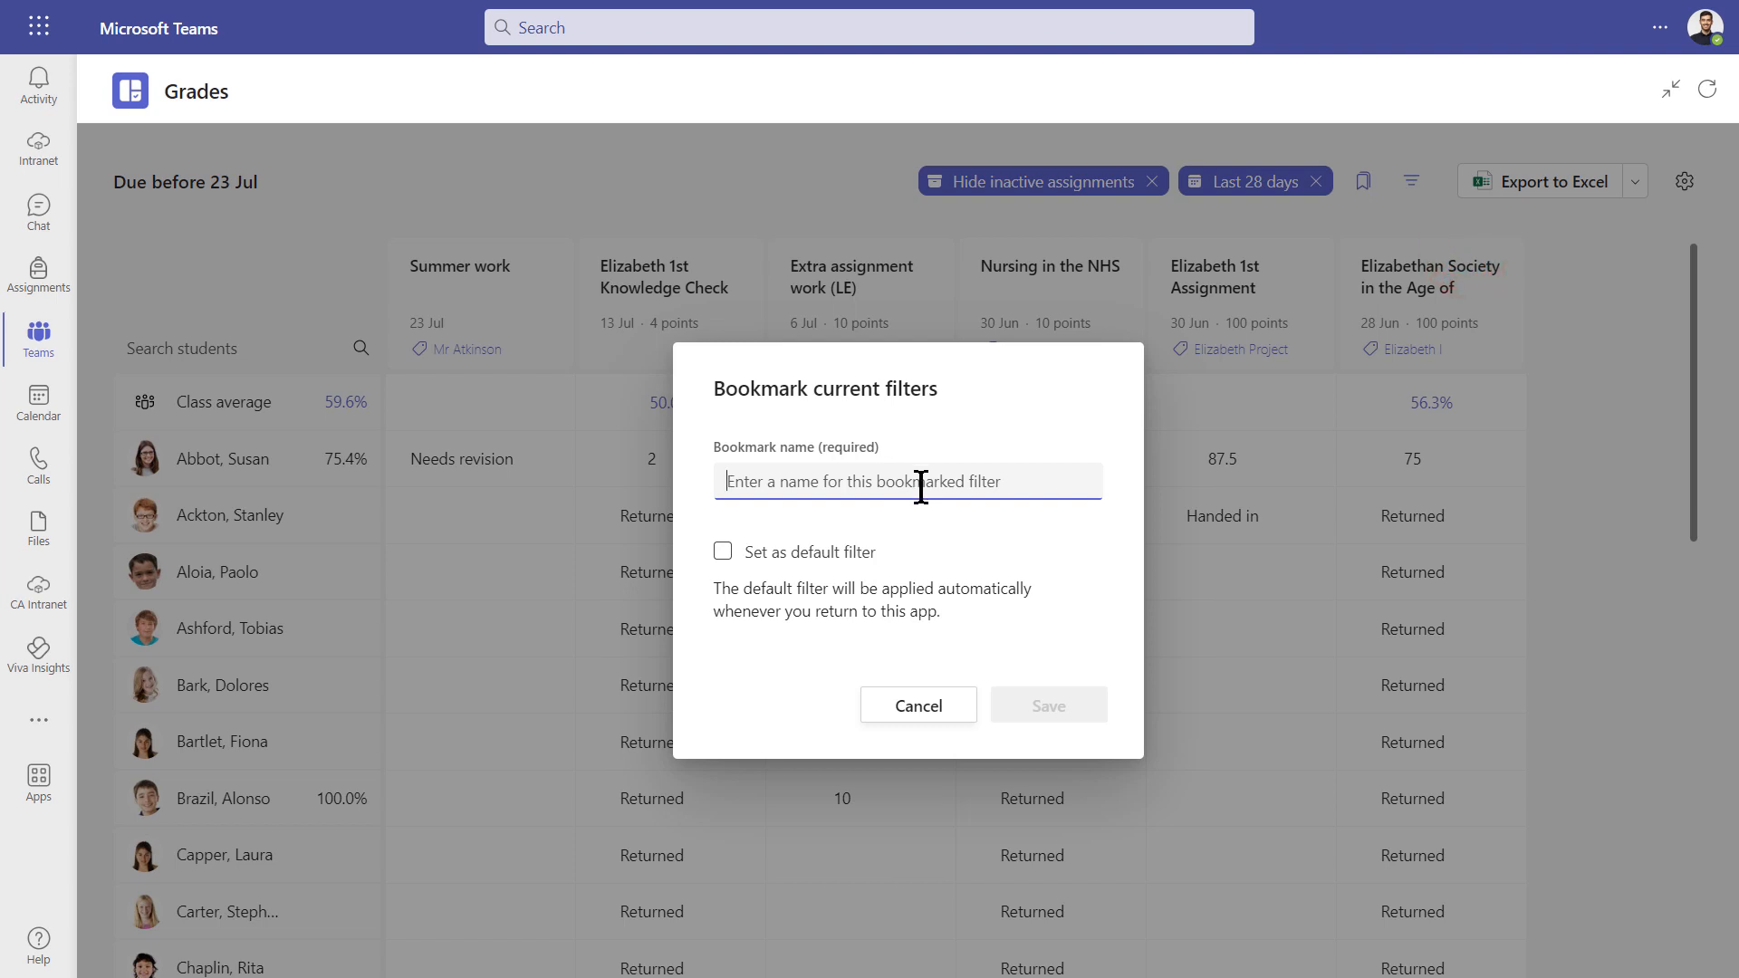
type("Last Month")
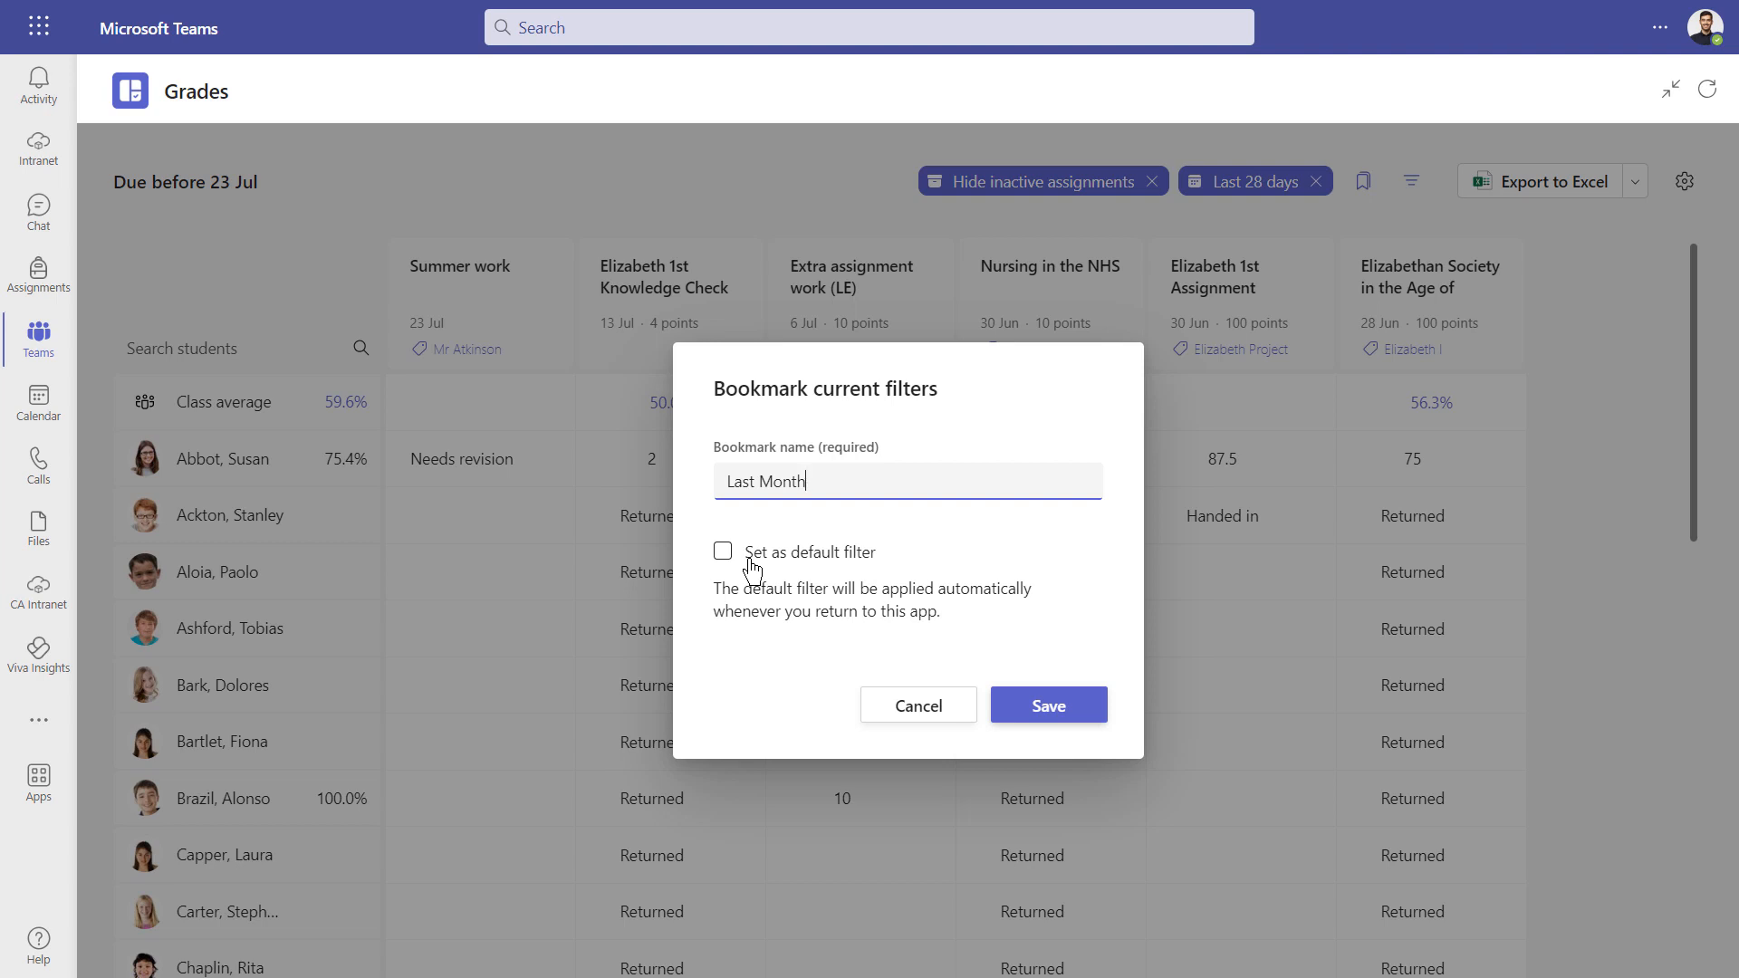
left_click(1053, 715)
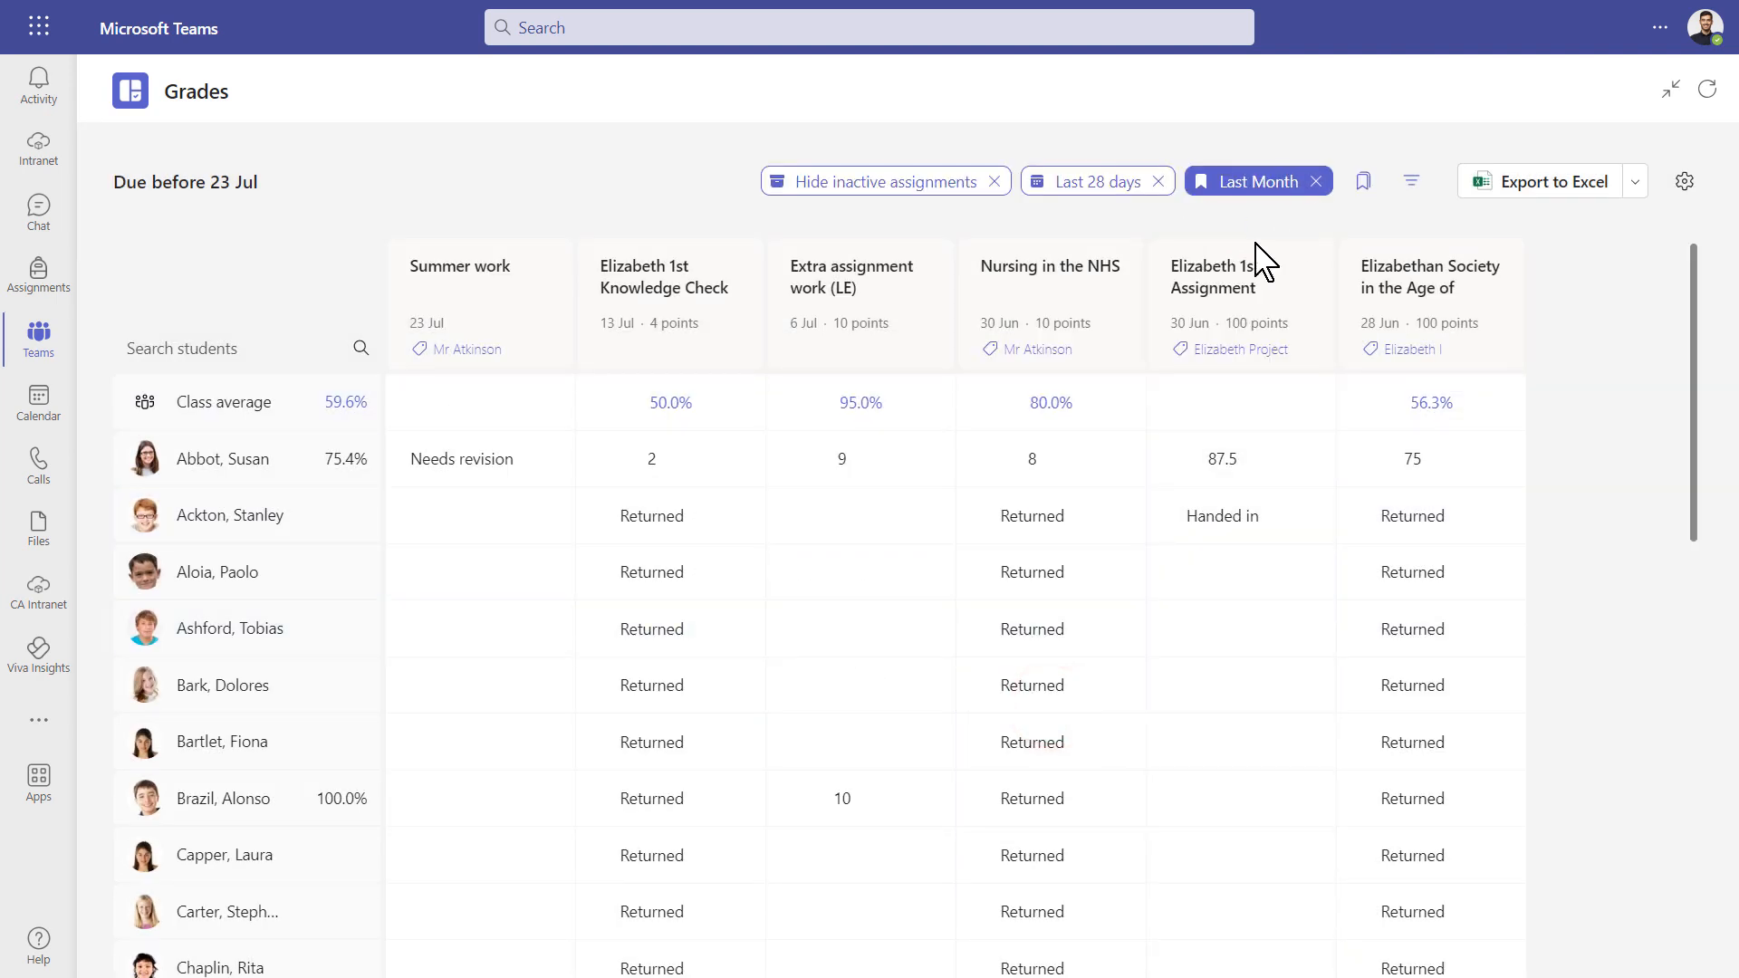
Clear the Last Month bookmark from the grades view and reapply it from the saved bookmarks.
left_click(1316, 182)
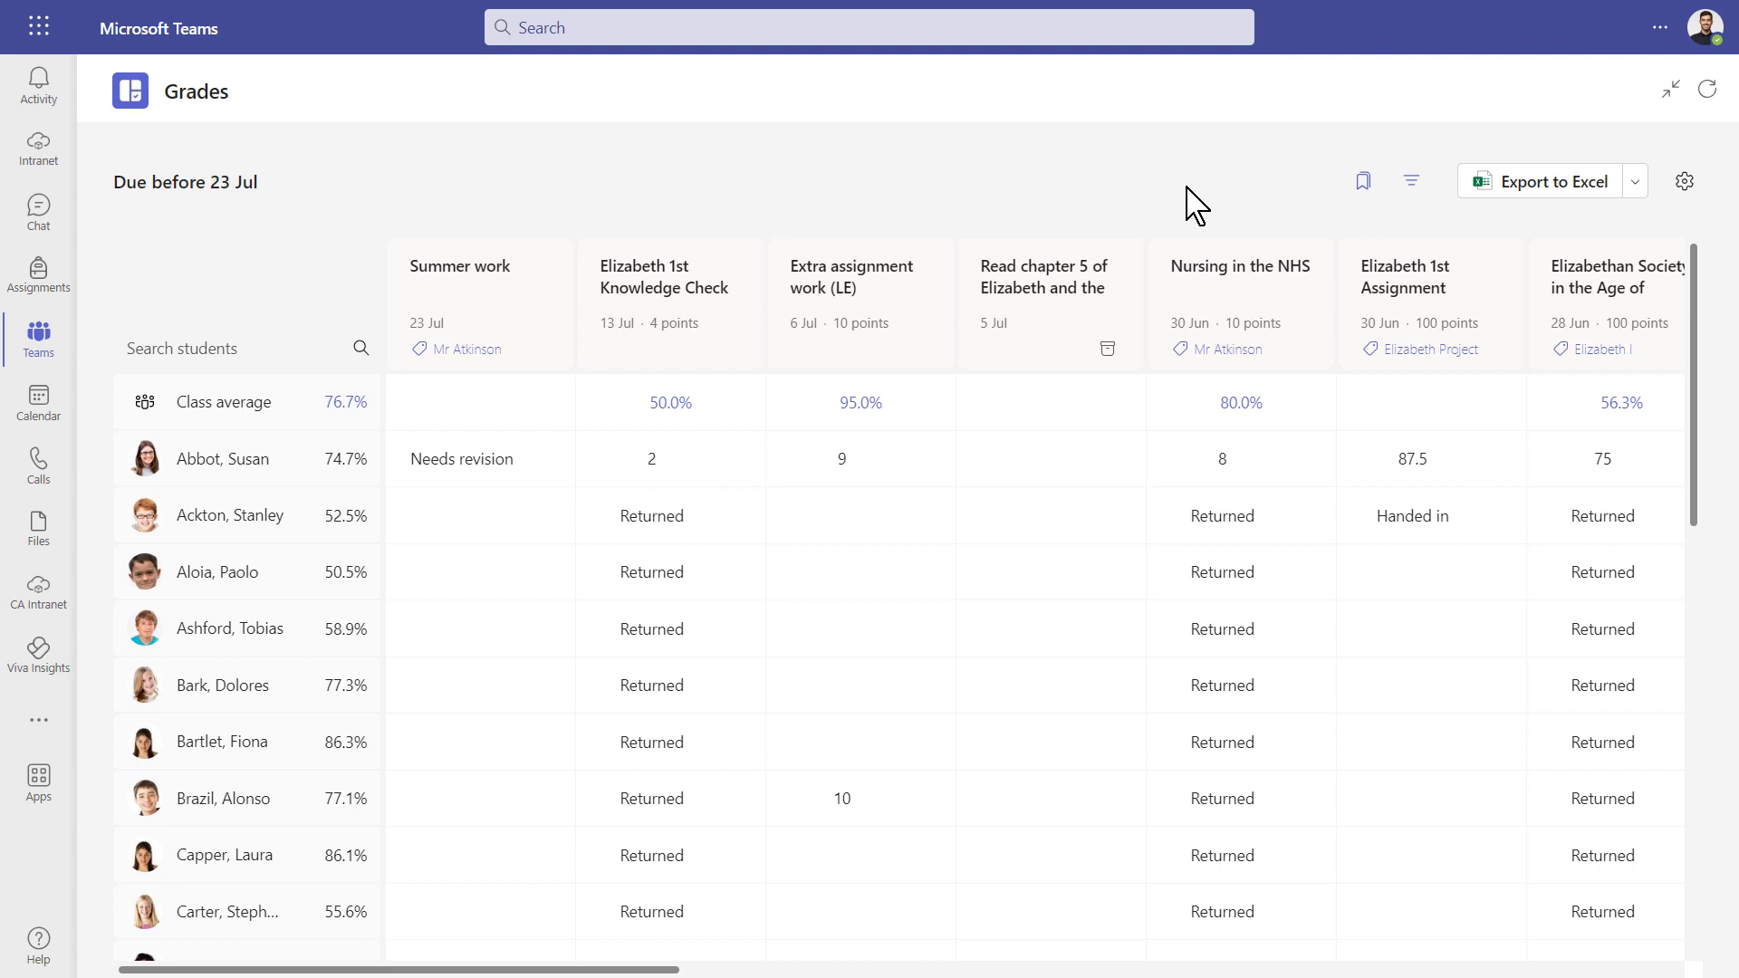
left_click(1362, 186)
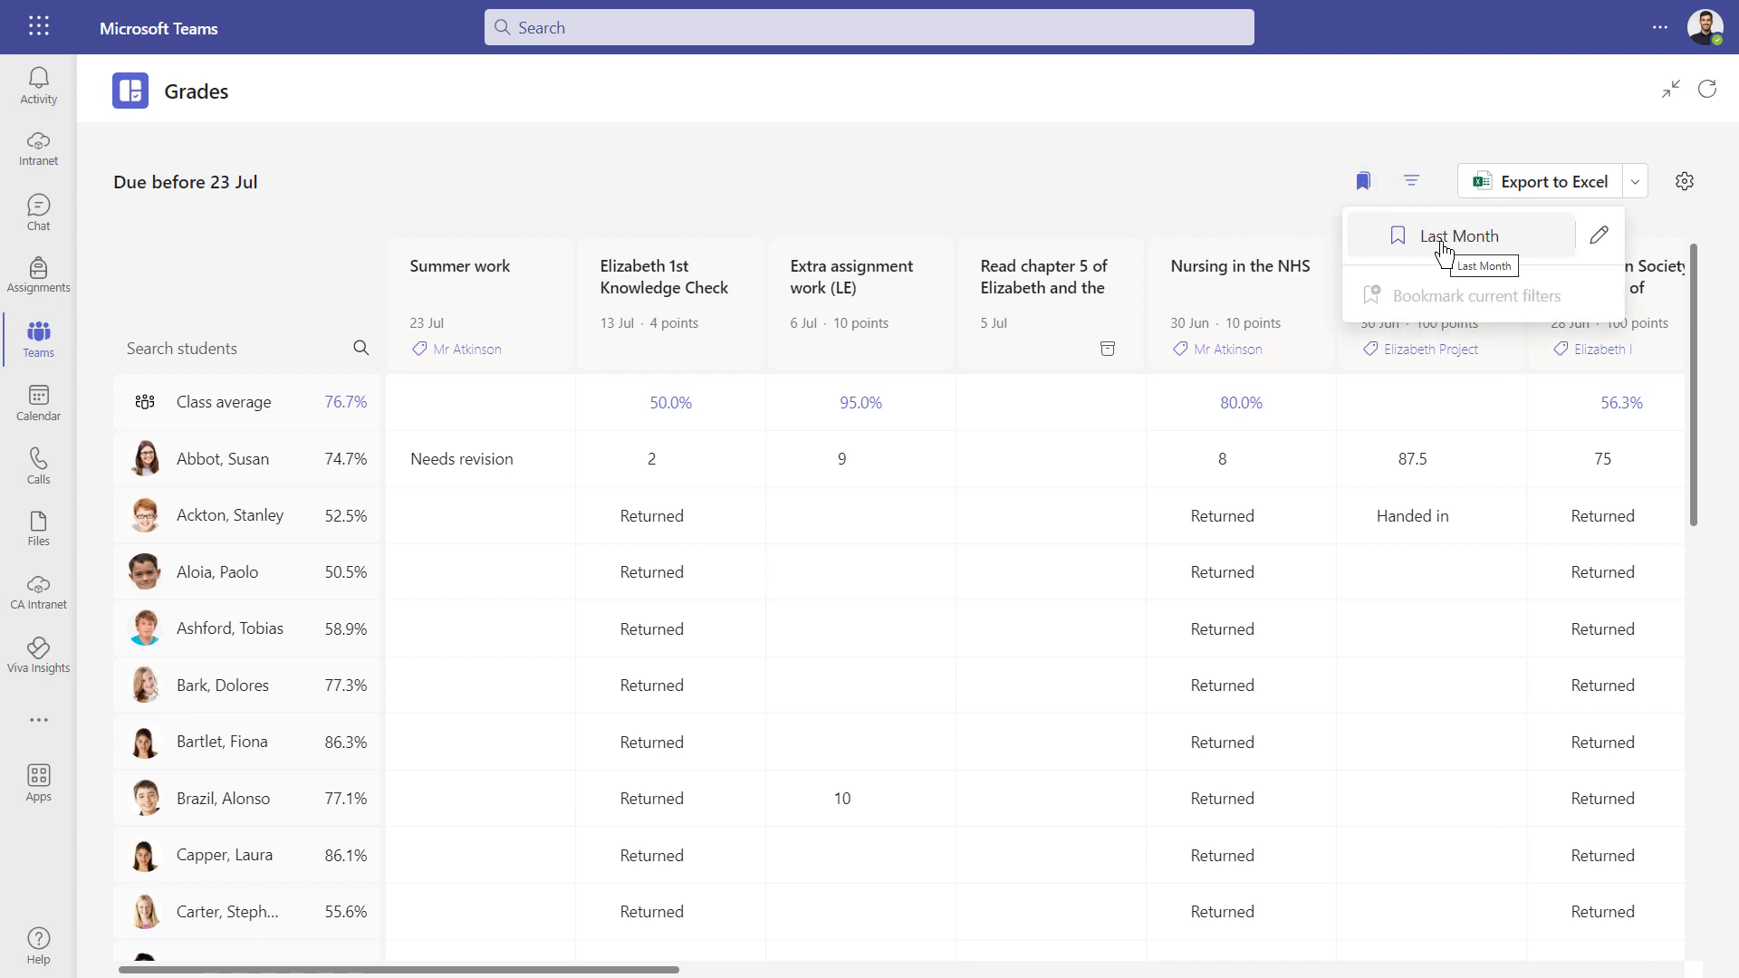
left_click(1443, 247)
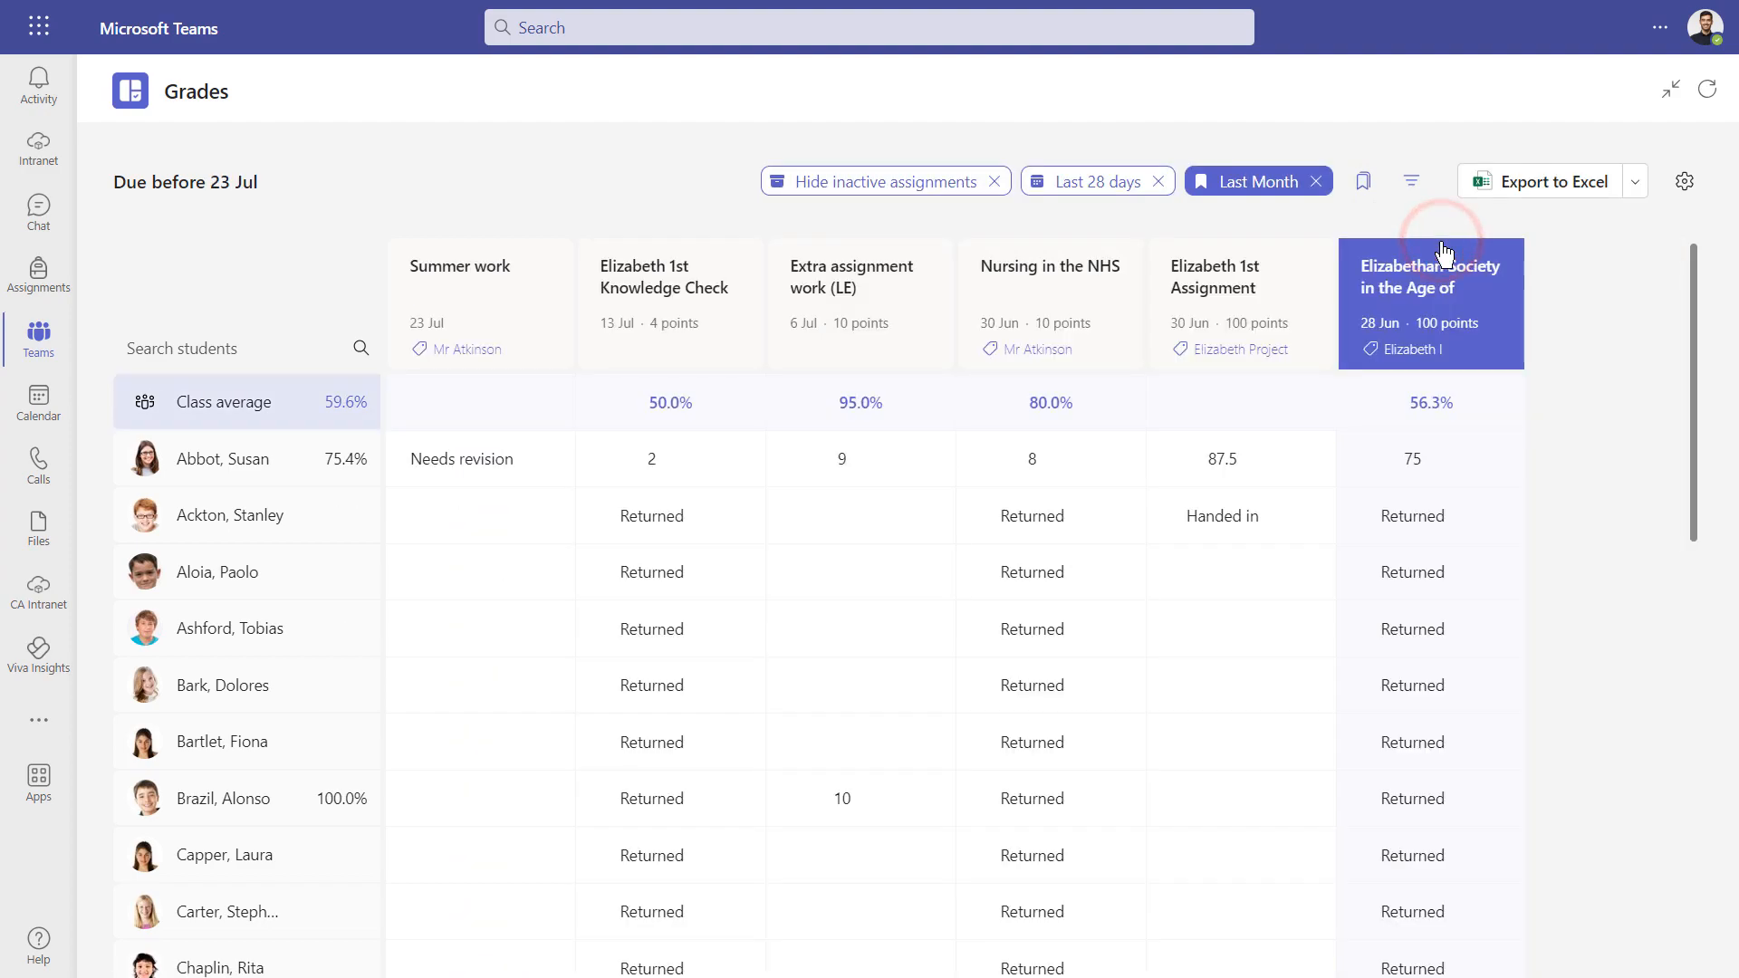